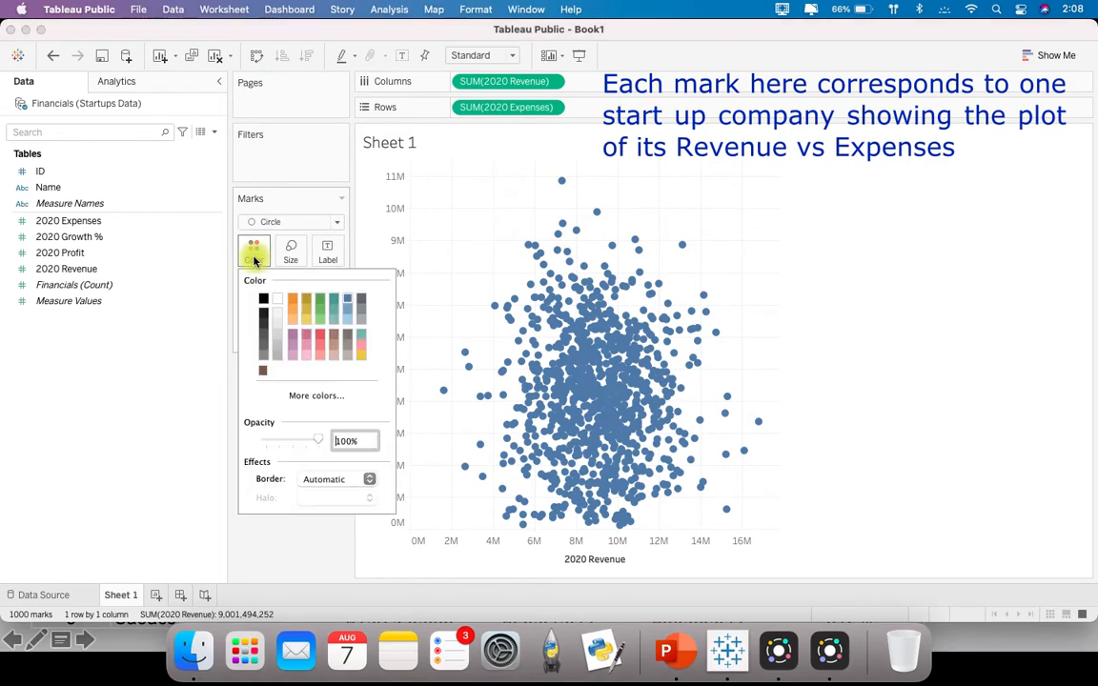
Reduce the opacity of the scatter plot's circle marks to about 66% and enlarge the marks slightly
left_click_drag(313, 438, 307, 440)
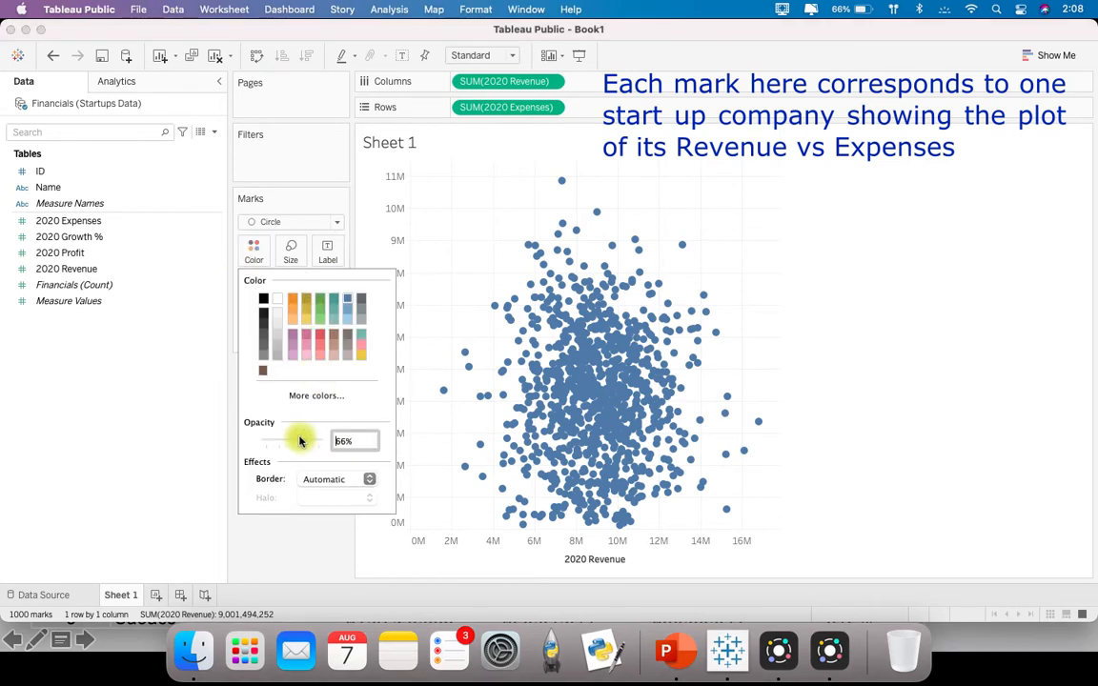
left_click(292, 249)
left_click(290, 250)
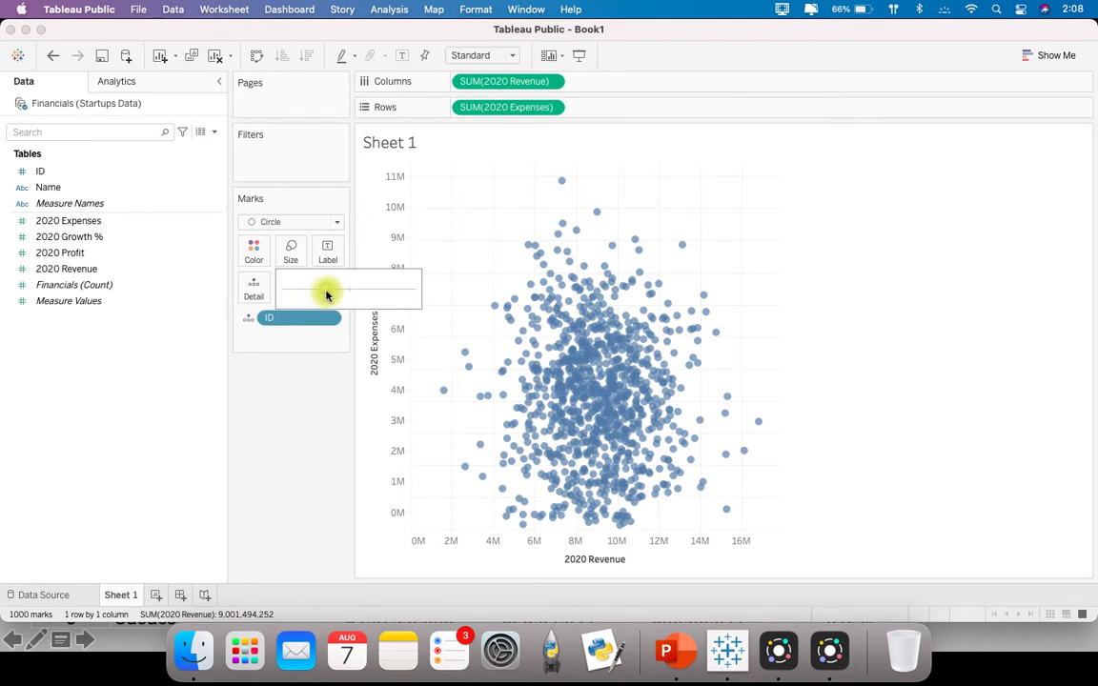
left_click_drag(326, 294, 327, 294)
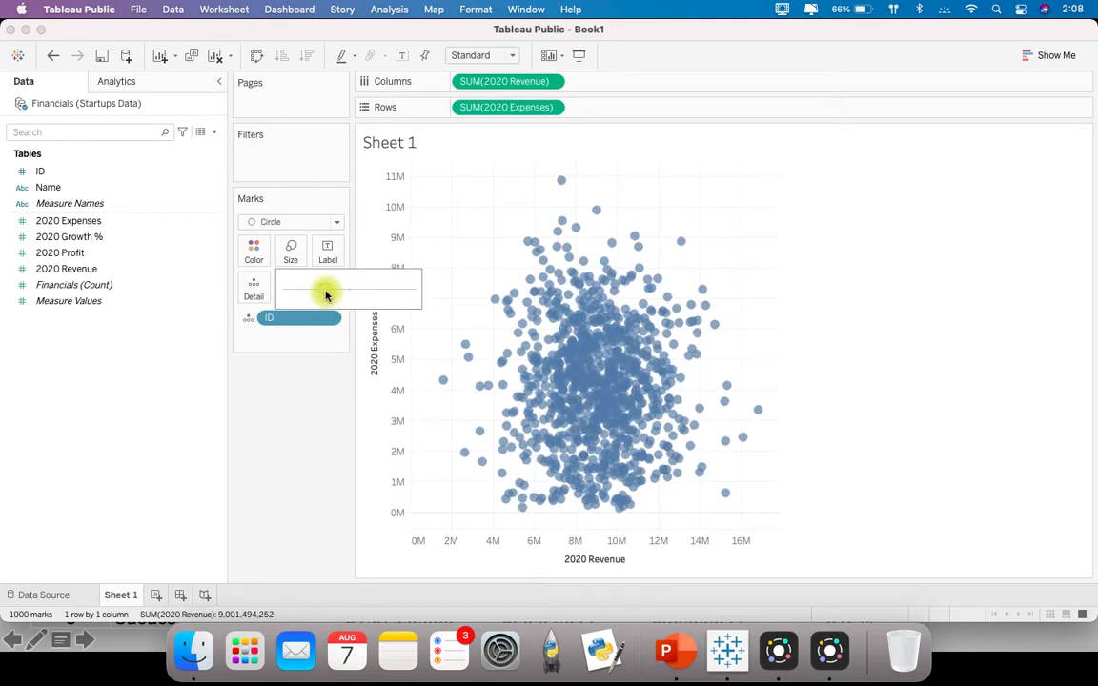
left_click(315, 403)
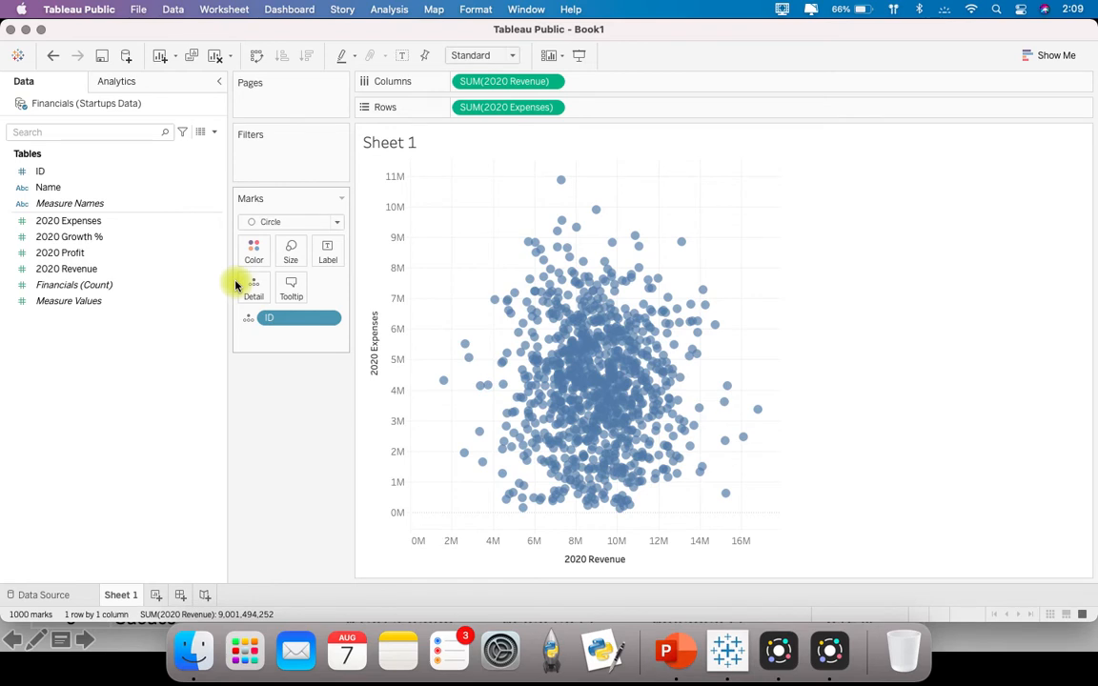
Create a parameter from 2020 Expenses named Expenses Cutoff, with the Integer data type and a range minimum of 0
right_click(129, 229)
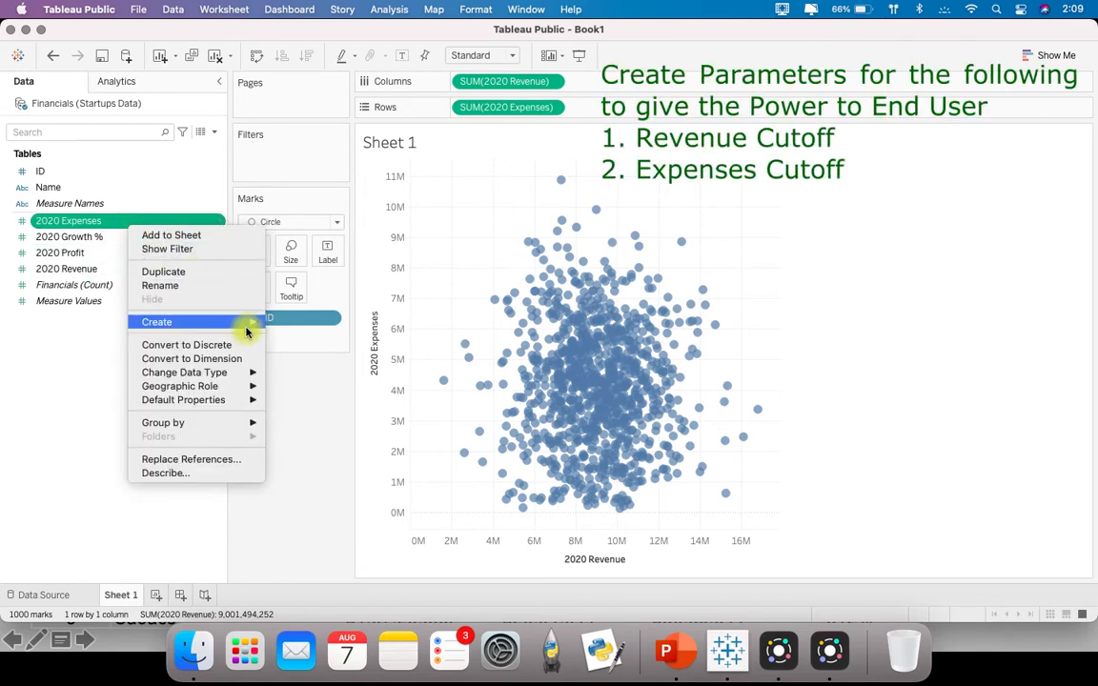
mouse_move(256, 321)
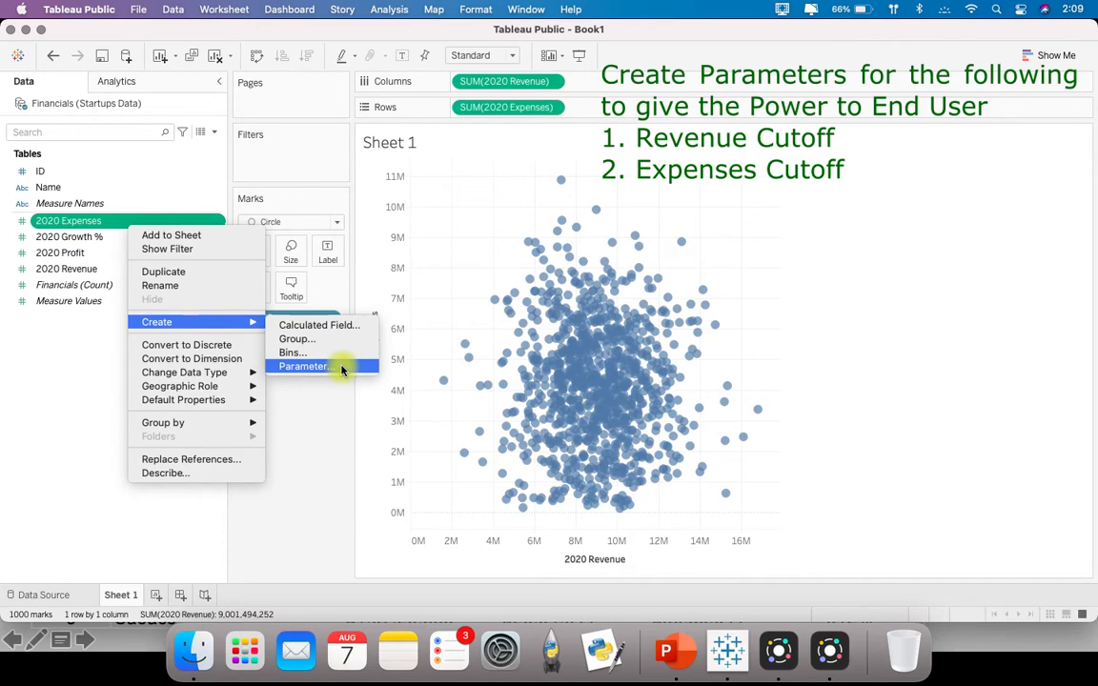
left_click(341, 368)
left_click(540, 152)
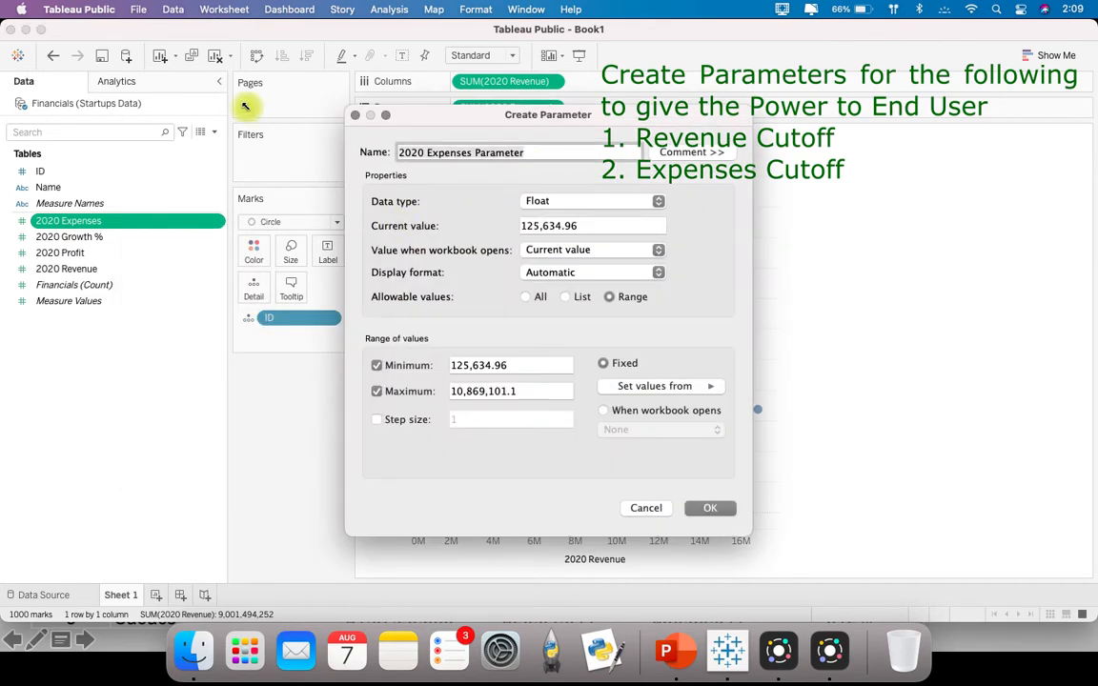
key("super+a")
type("Ex")
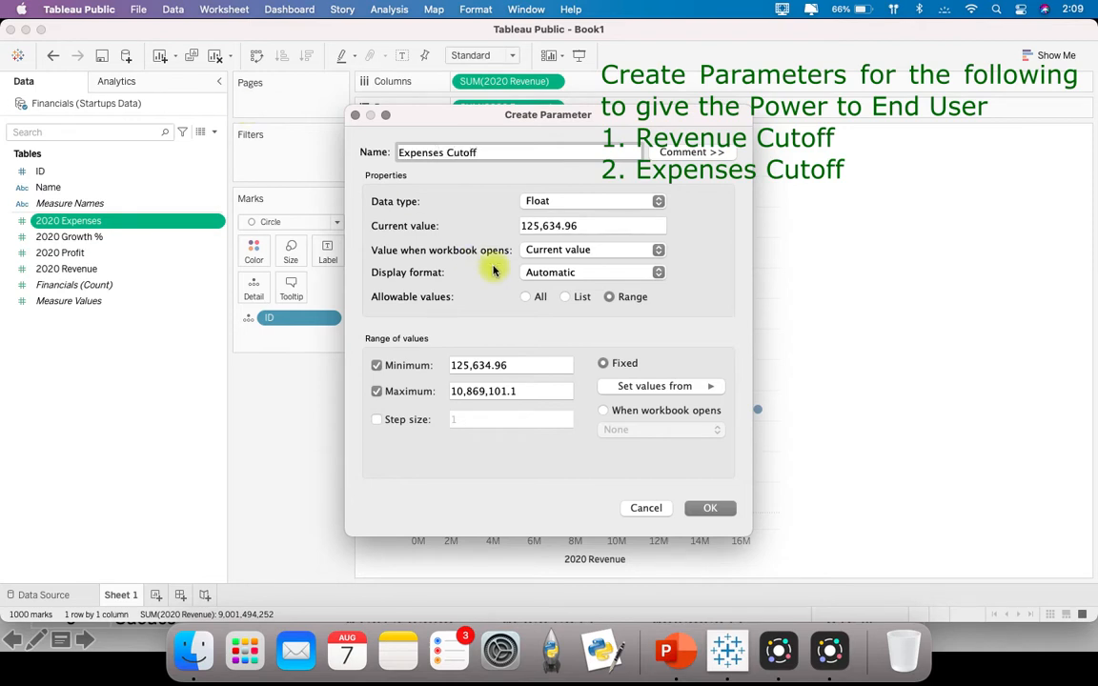
left_click(534, 201)
left_click(553, 218)
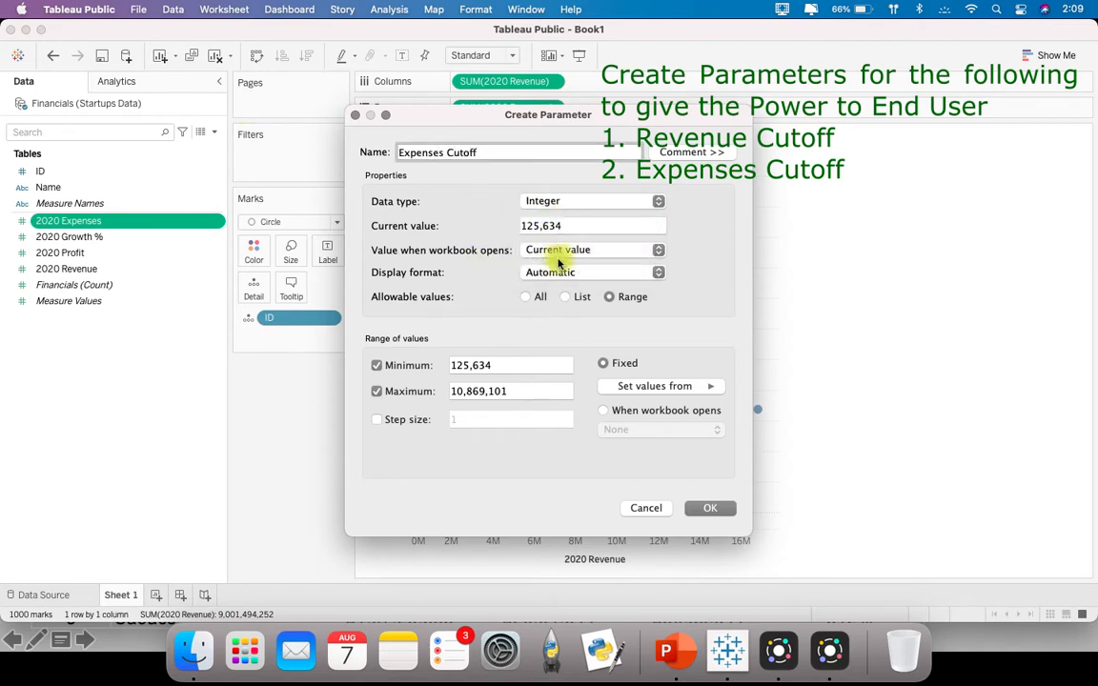
left_click_drag(508, 368, 408, 367)
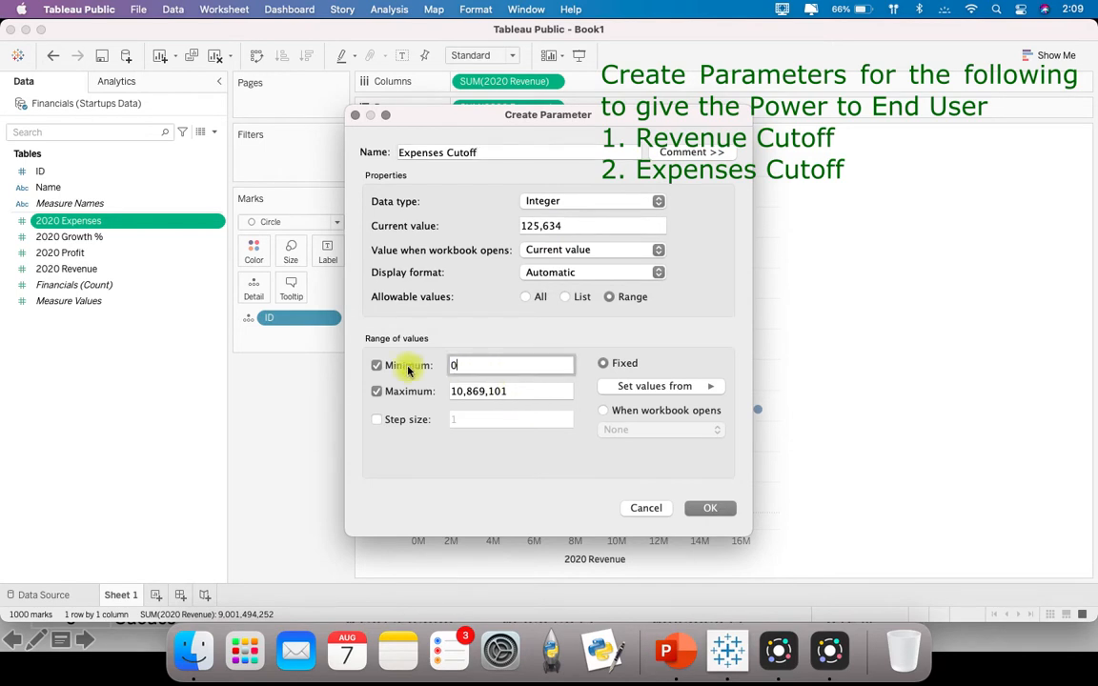
left_click(719, 514)
Create a parameter from 2020 Revenue named Revenue Cutoff, with the Integer data type and a range minimum of 0
right_click(134, 268)
mouse_move(251, 371)
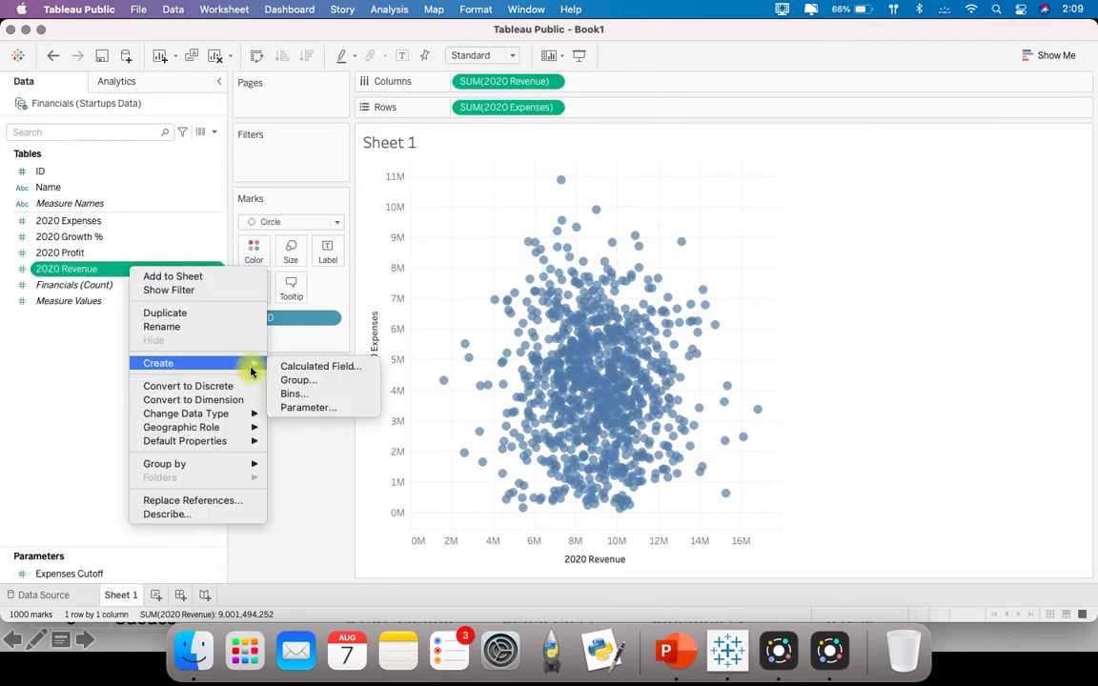
left_click(321, 408)
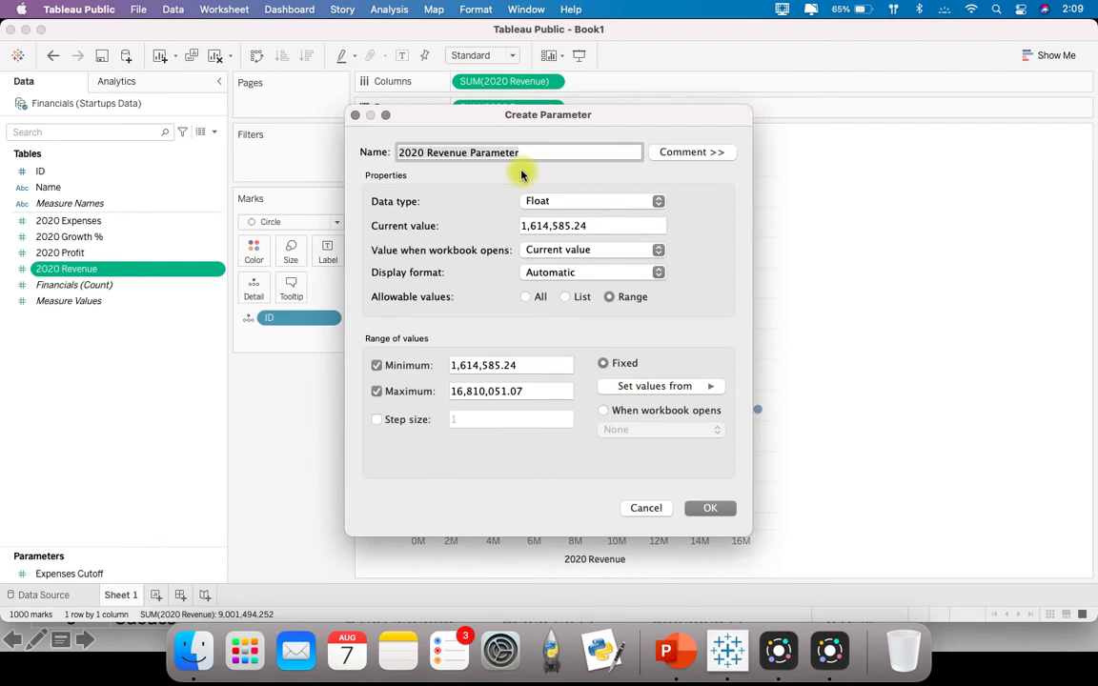
type("Revenue")
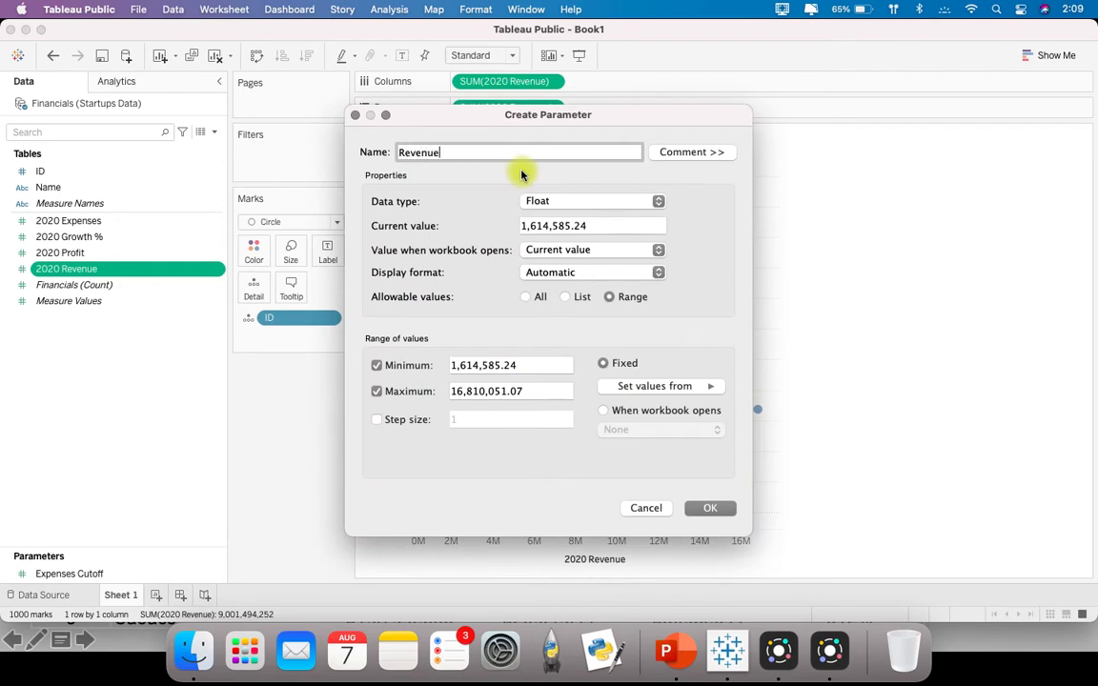
type(" Cutoff")
left_click(657, 202)
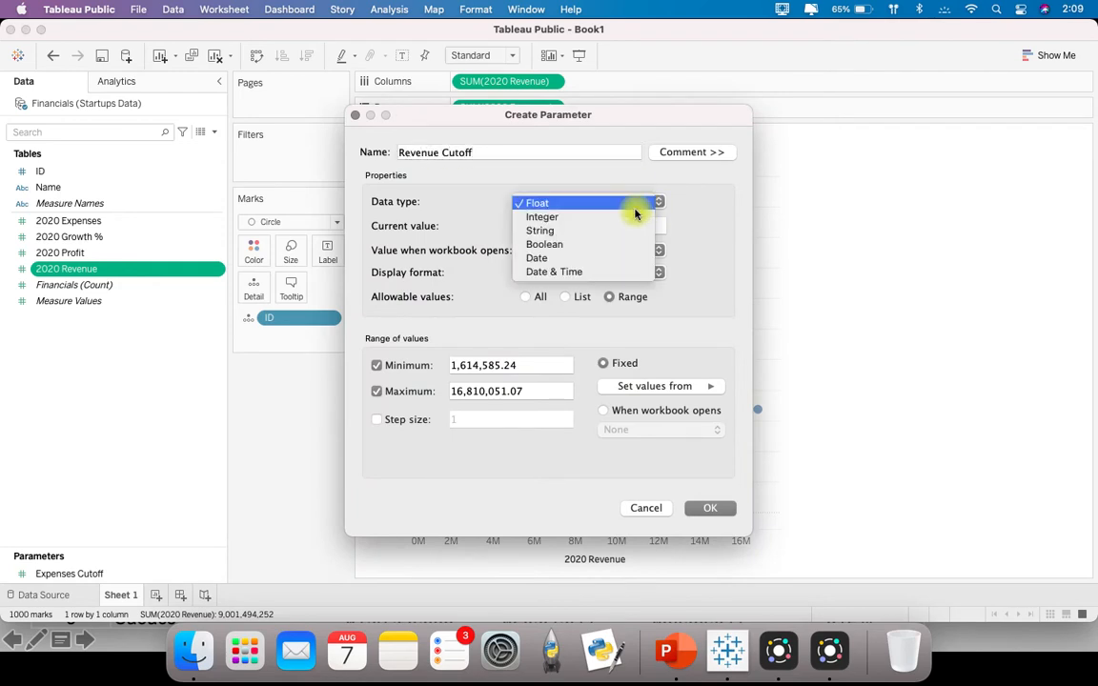
left_click(577, 223)
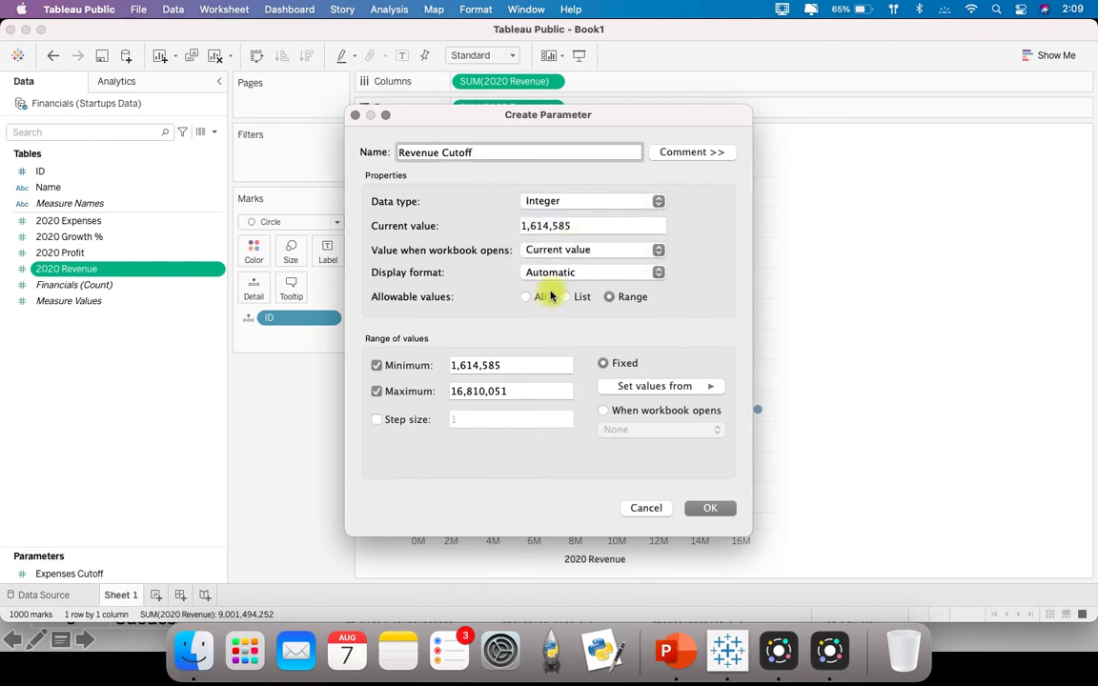
left_click_drag(511, 367, 374, 363)
type("0")
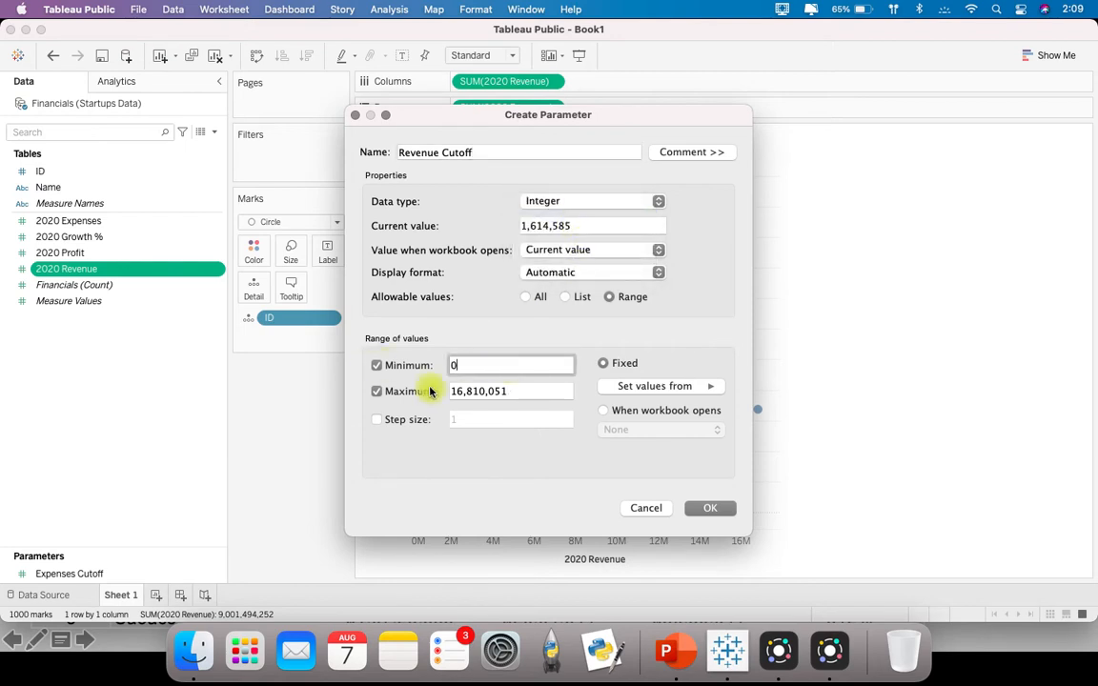
left_click(711, 508)
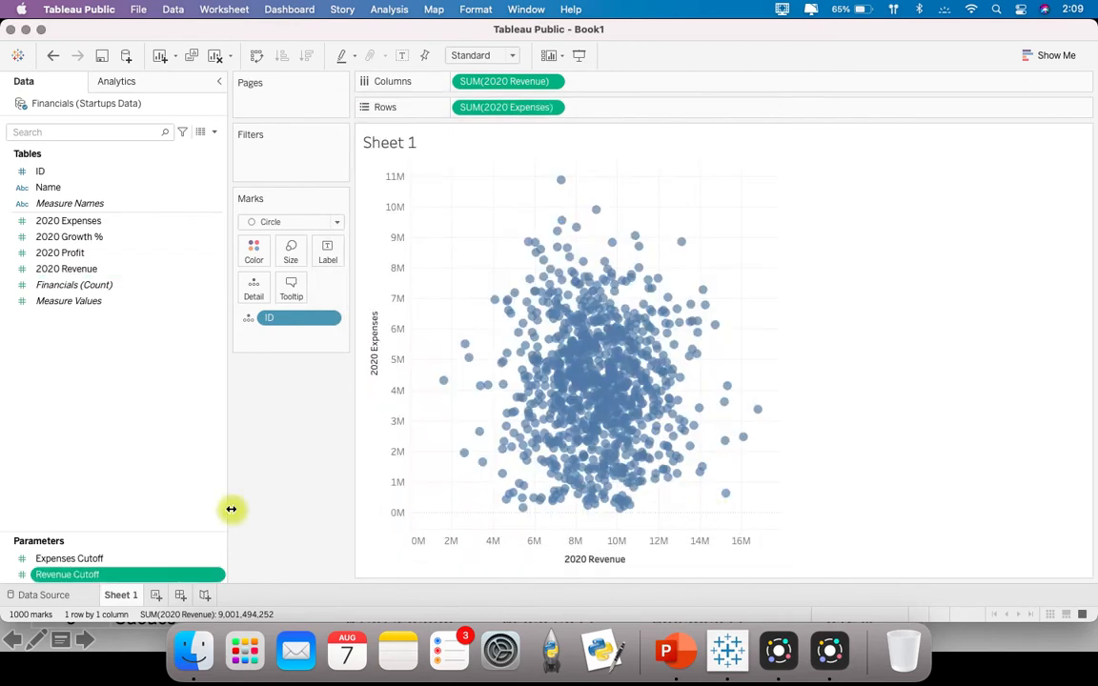
Show the parameter controls for Expenses Cutoff and Revenue Cutoff on the sheet
right_click(94, 558)
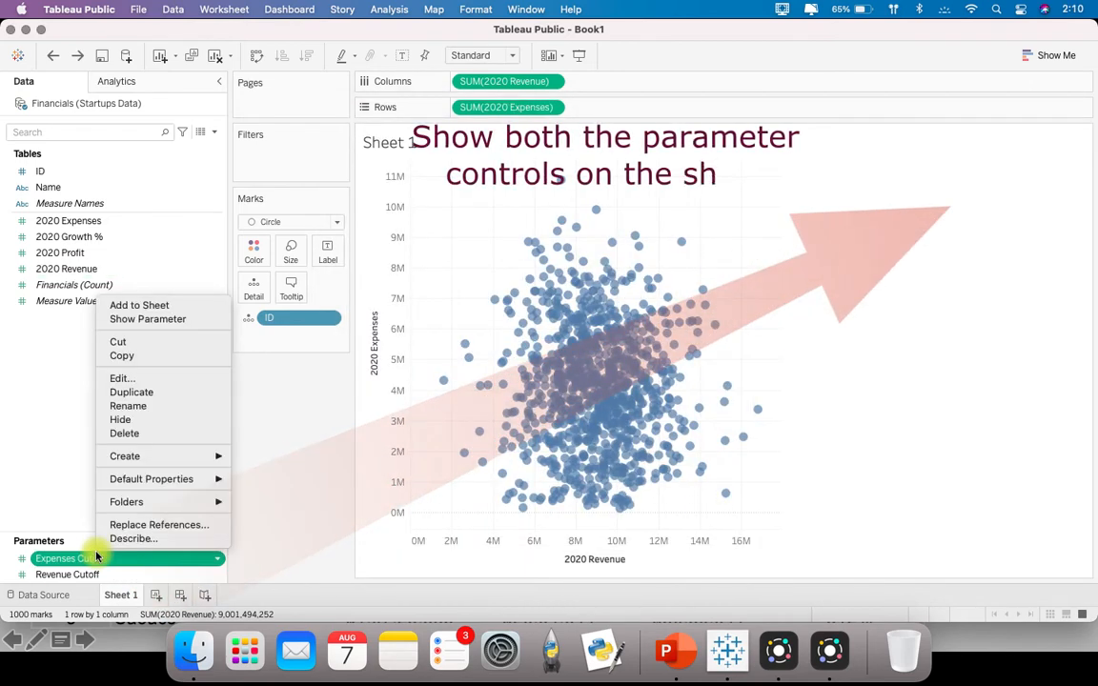
left_click(168, 319)
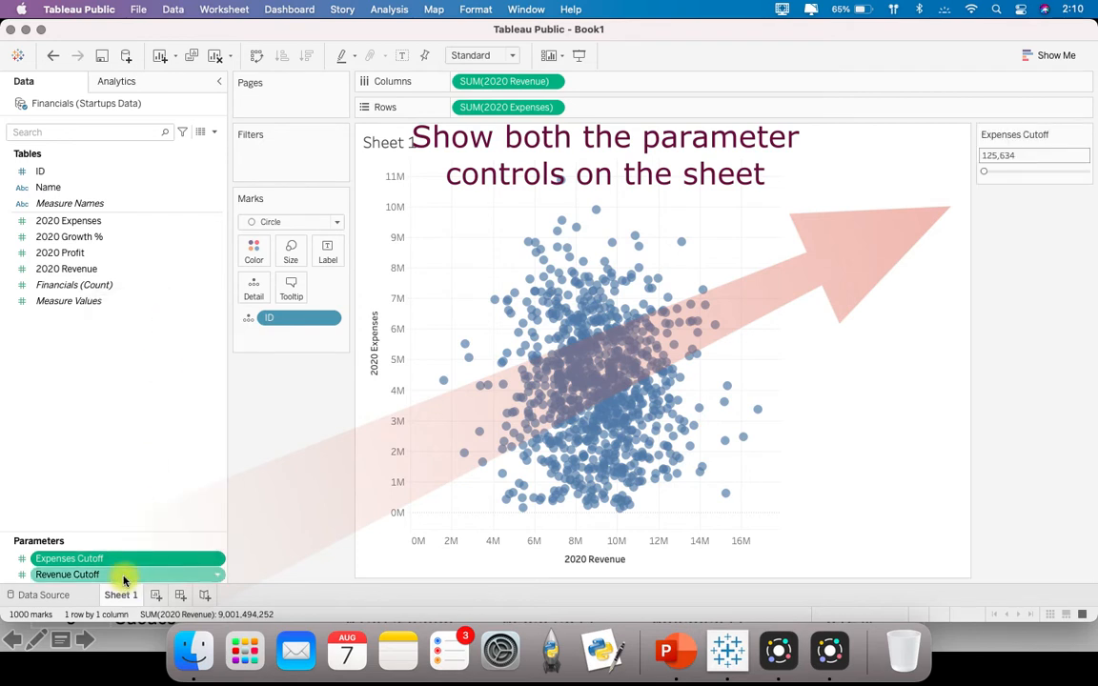
right_click(124, 578)
left_click(181, 315)
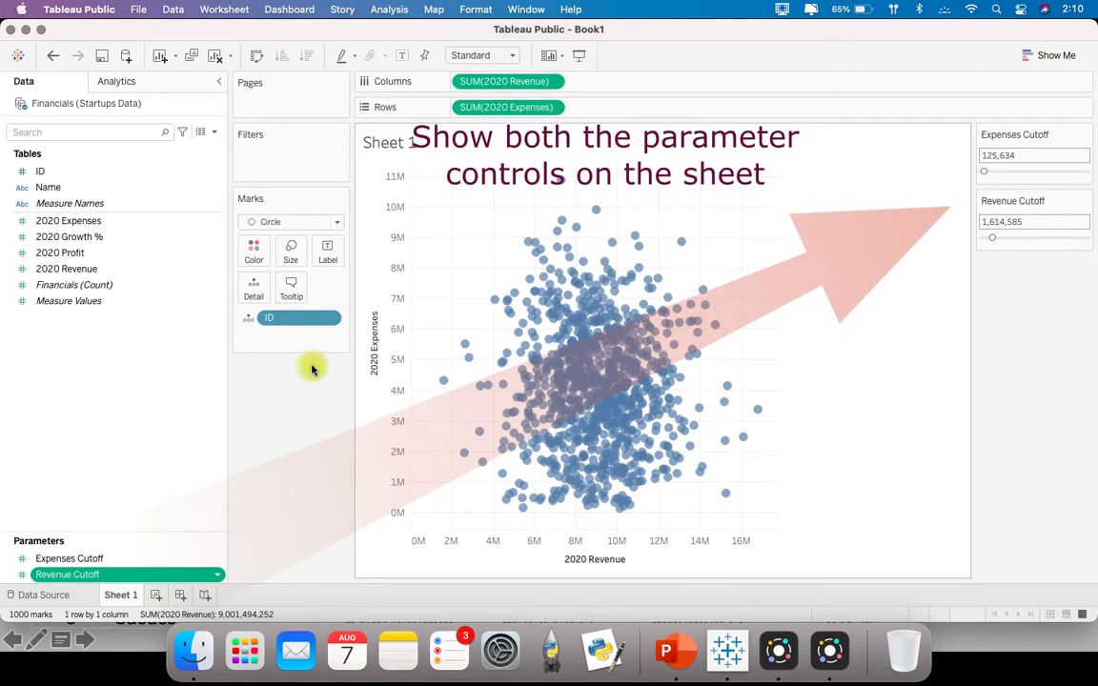
Set the Expenses Cutoff parameter's default number format to custom currency with 0 decimal places, Millions (M) display units and a $ prefix
left_click(167, 561, "super")
right_click(142, 558)
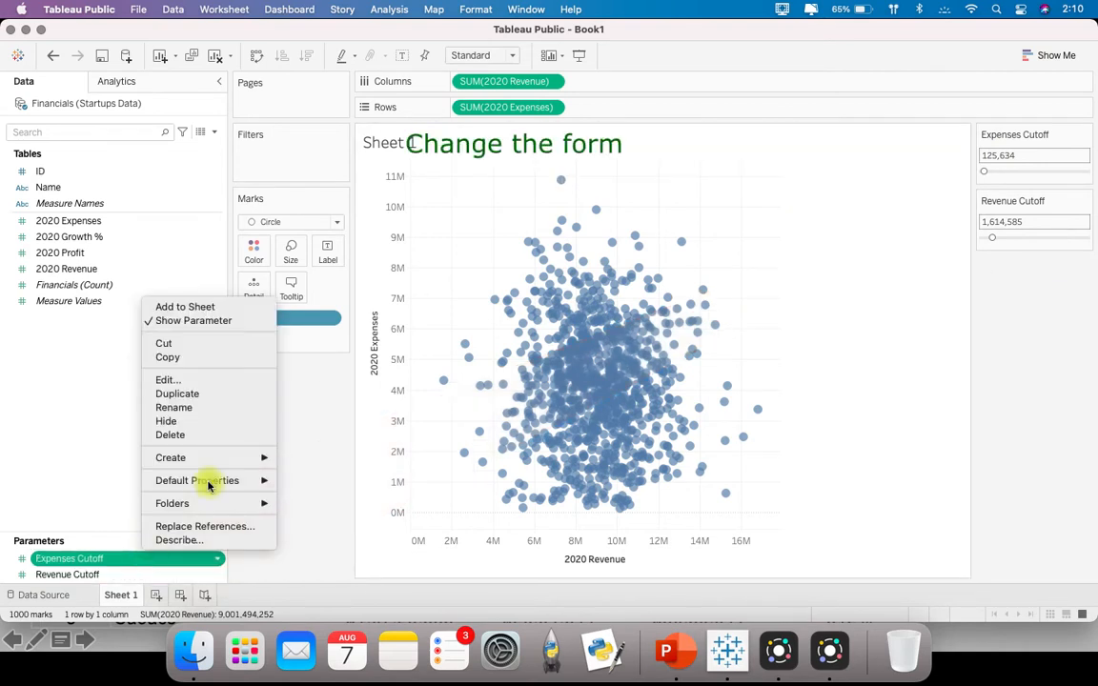
mouse_move(255, 480)
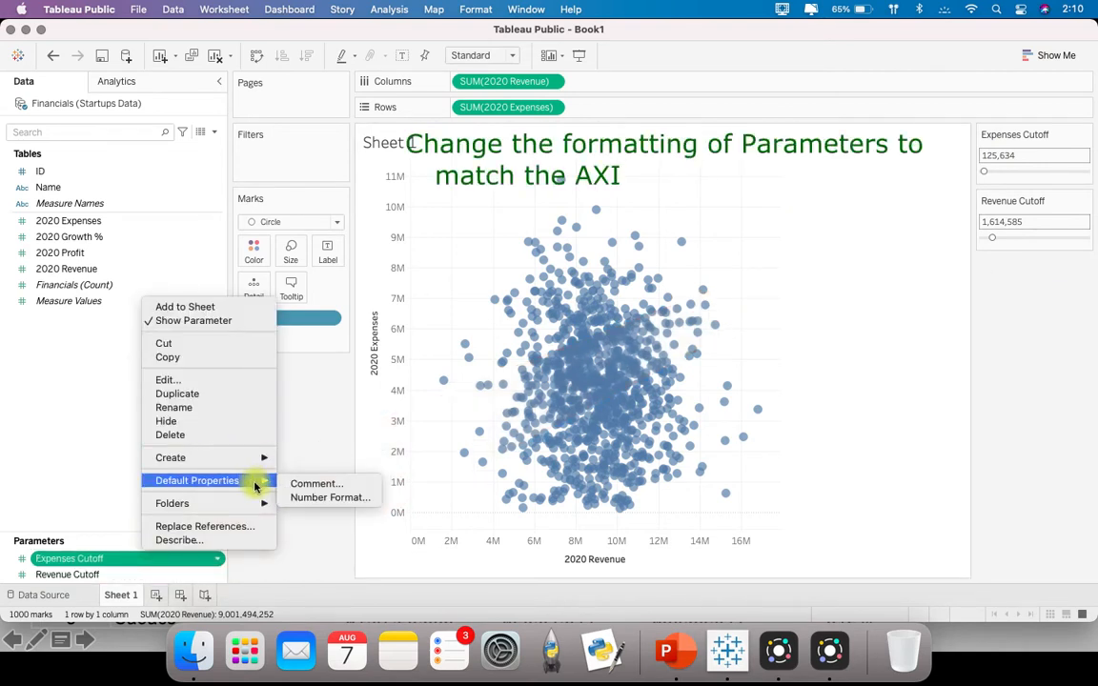
left_click(329, 497)
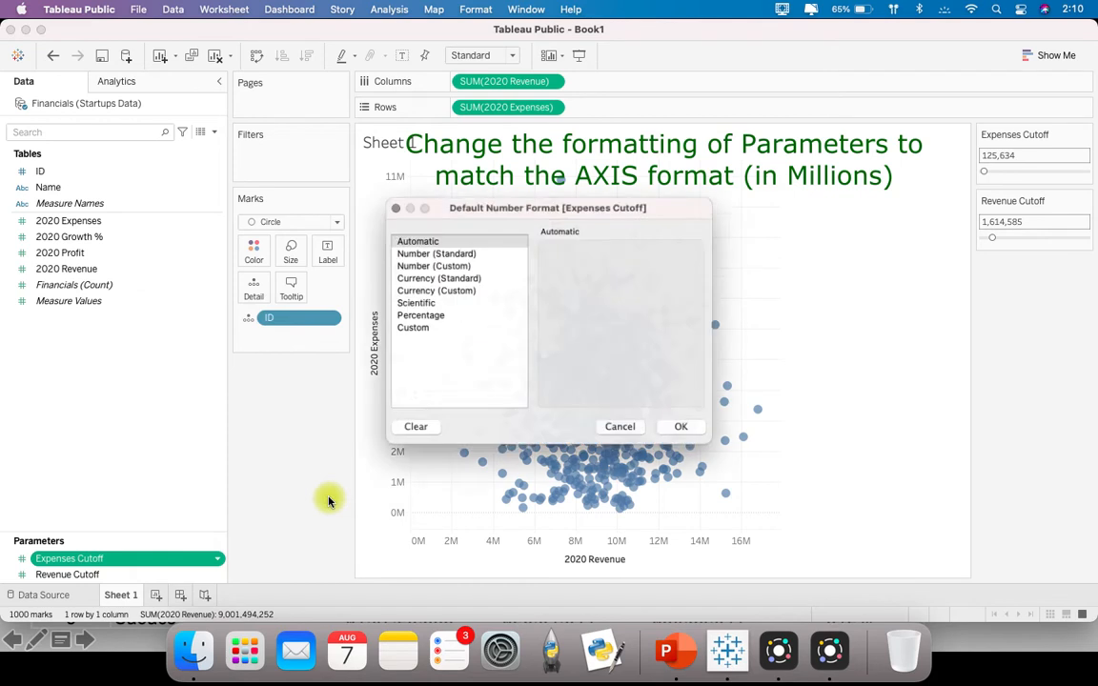
left_click(461, 289)
left_click(587, 267)
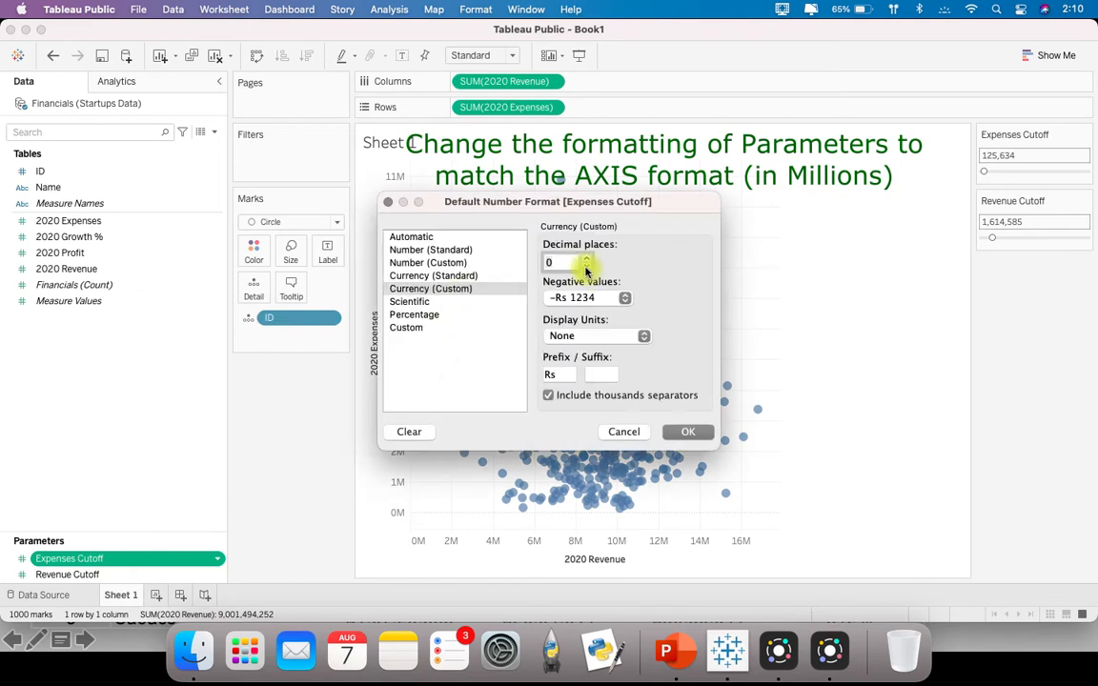
left_click(618, 340)
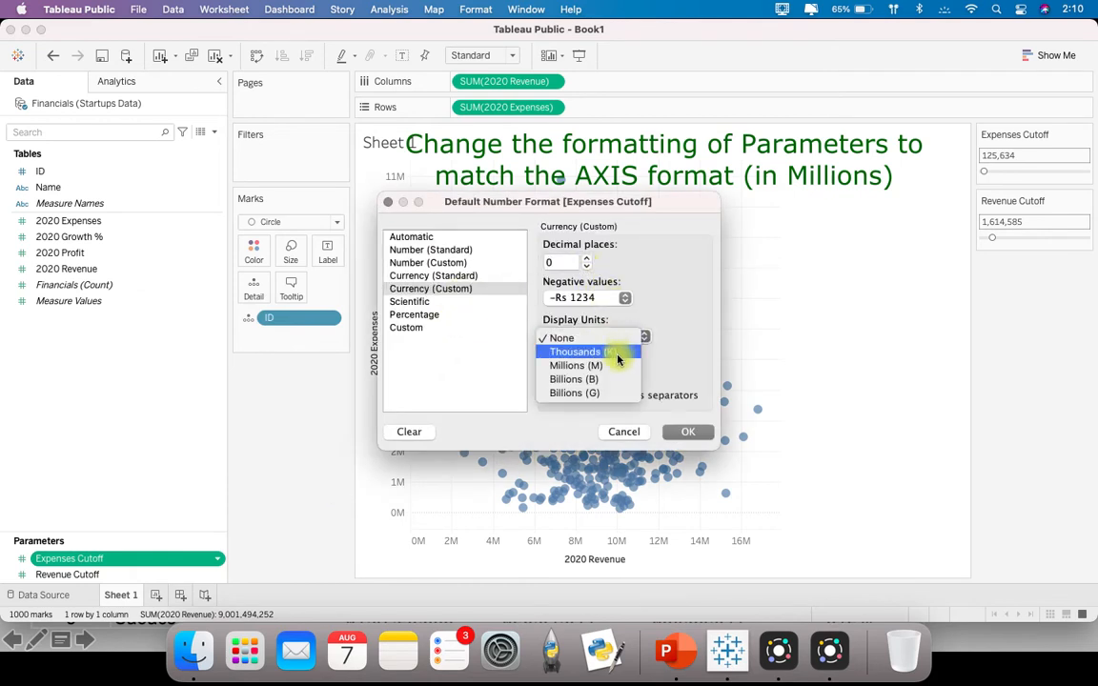
left_click(617, 365)
left_click(571, 375)
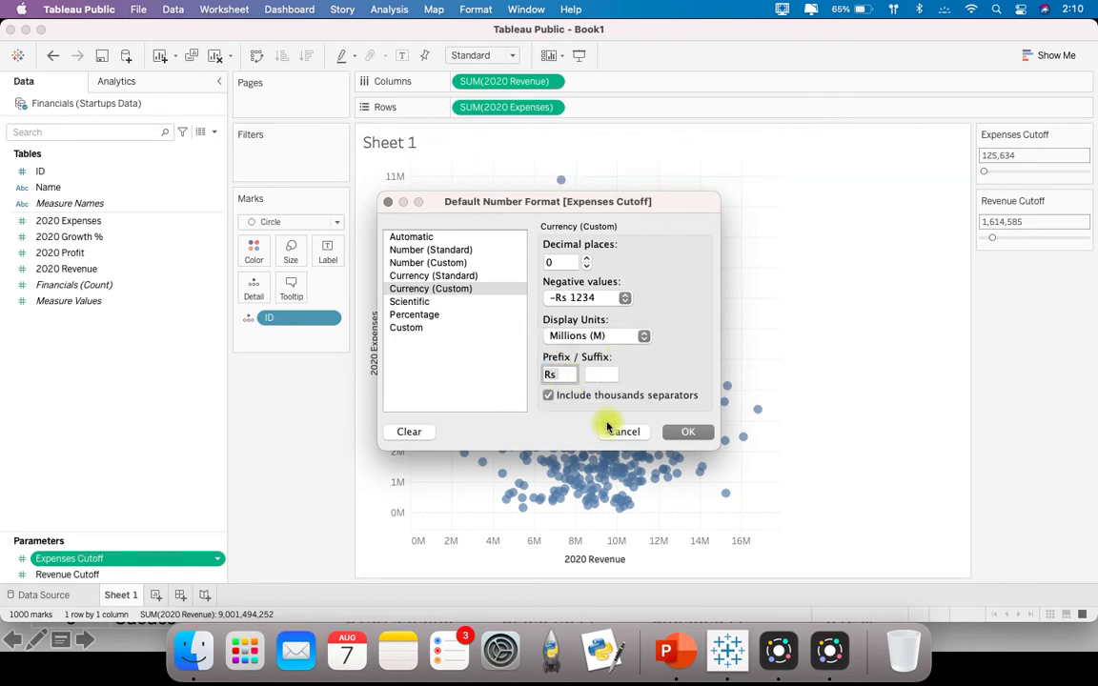
type("$")
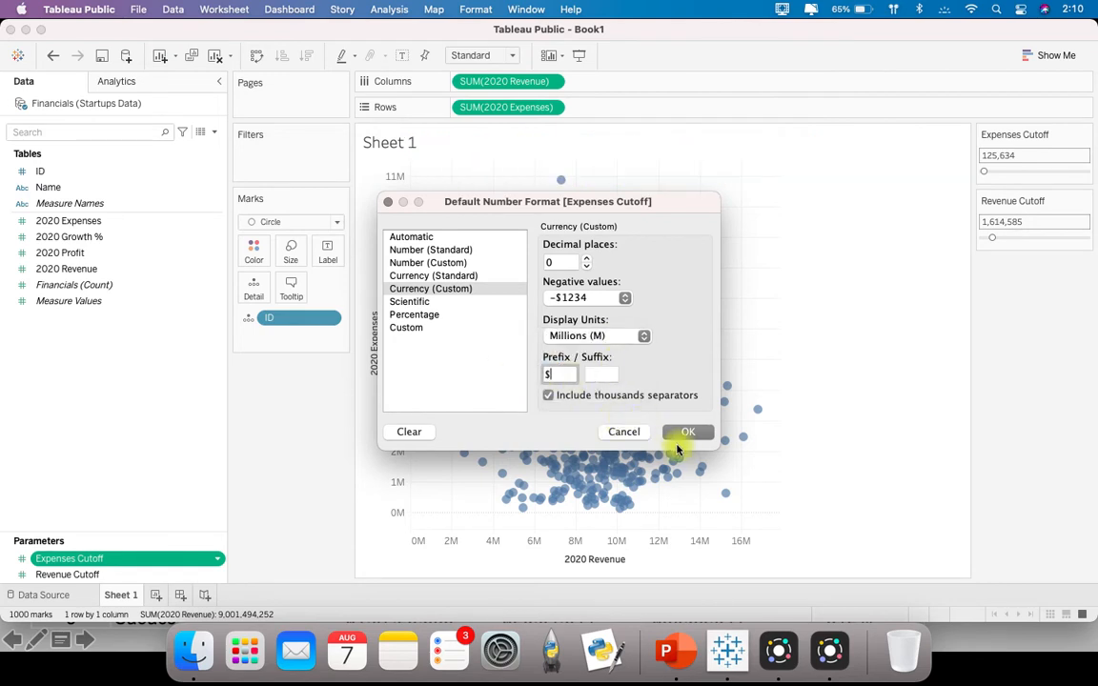
left_click(688, 432)
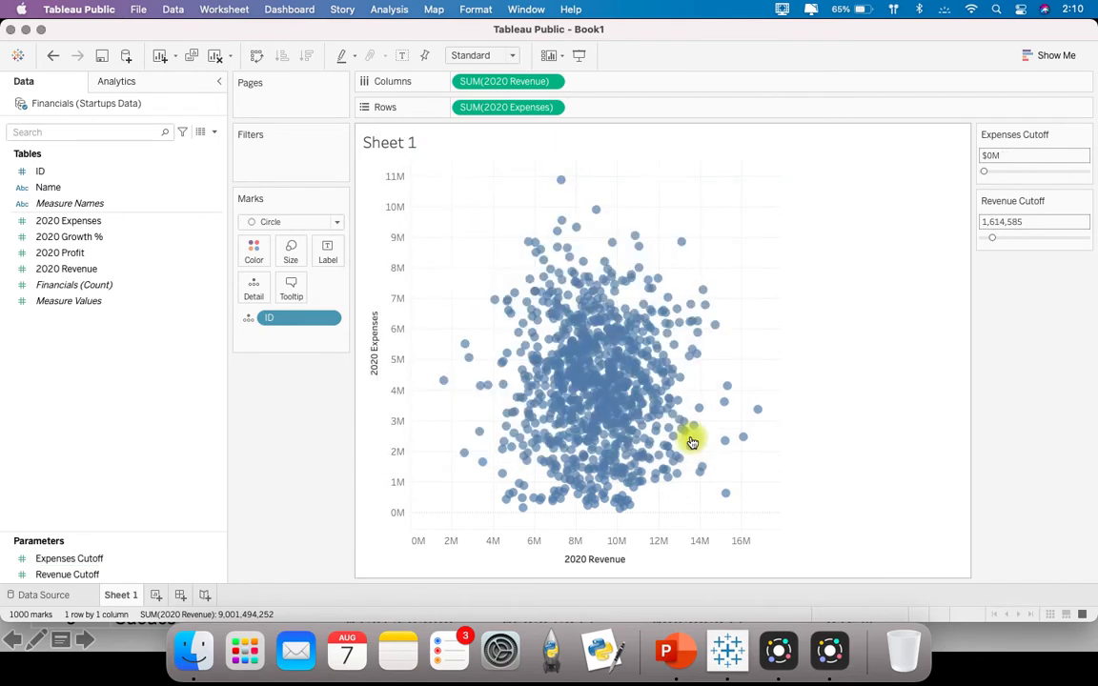
Set the Revenue Cutoff parameter's default number format to custom currency with 0 decimal places, Millions (M) display units and a $ prefix
right_click(112, 584)
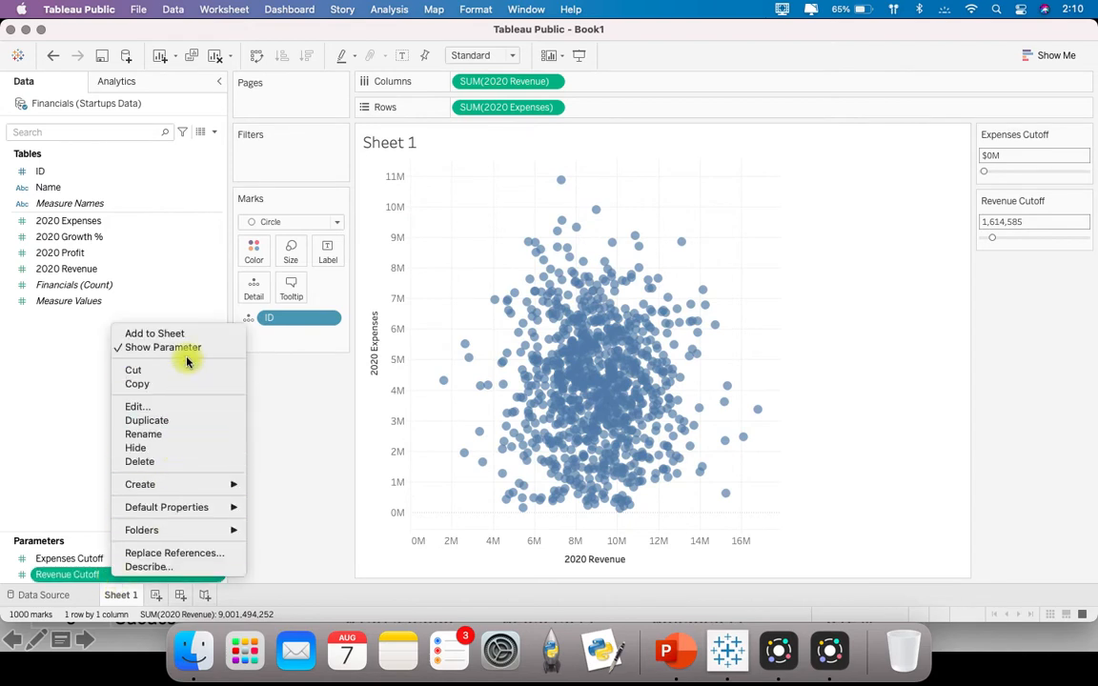
mouse_move(238, 507)
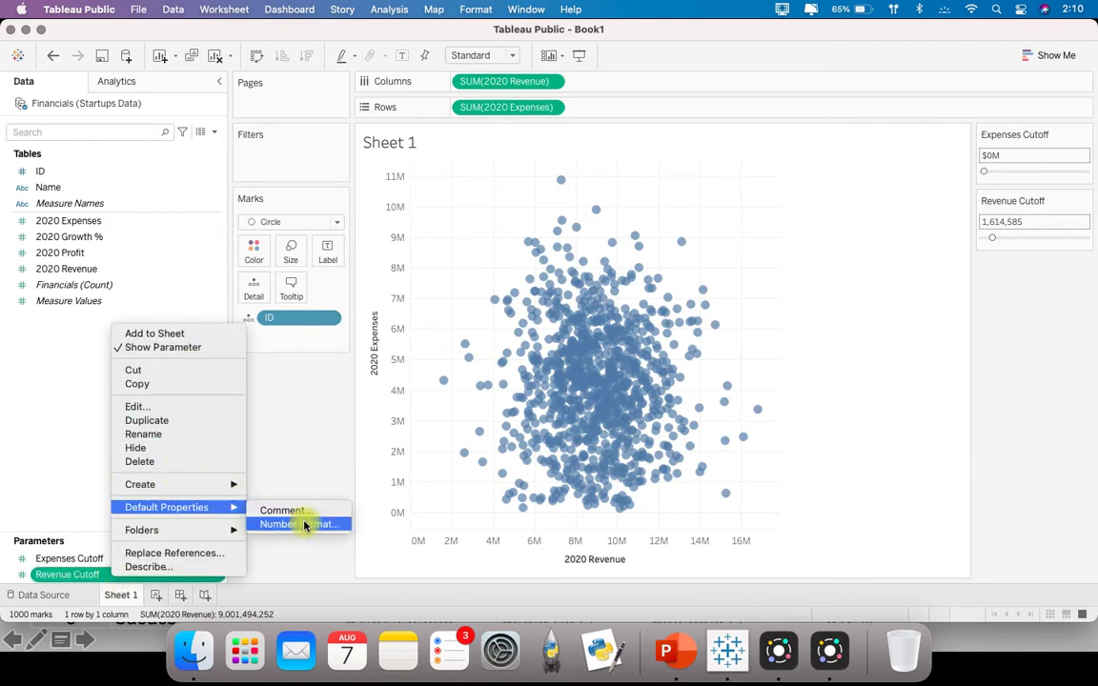
left_click(348, 526)
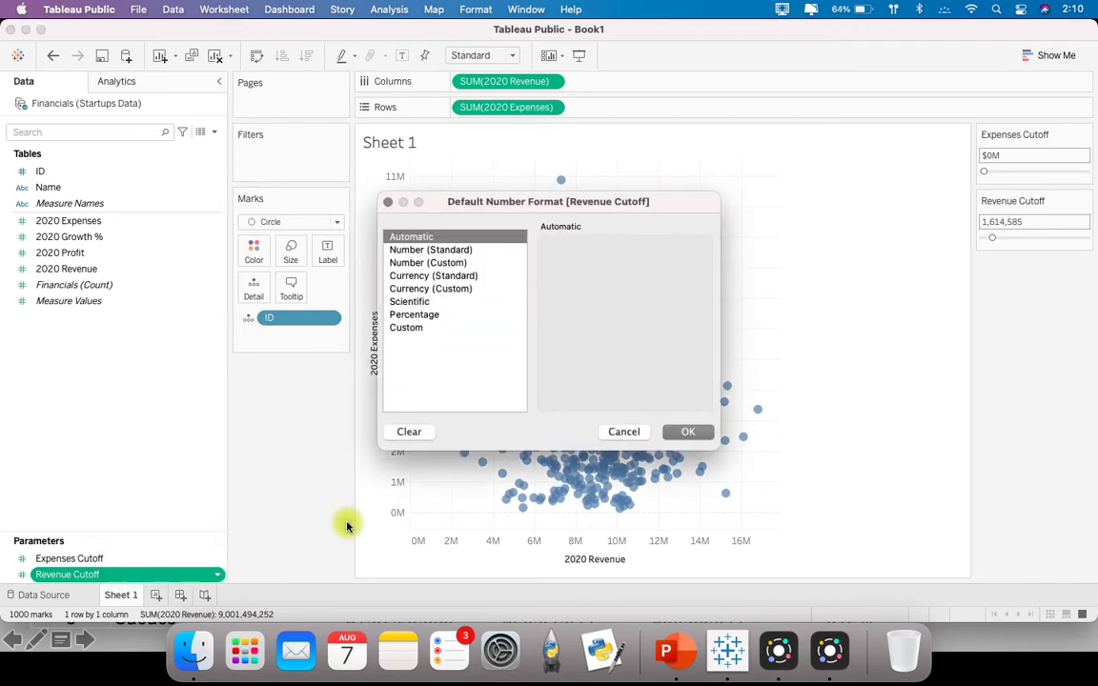
left_click(467, 288)
left_click(585, 268)
left_click(585, 268)
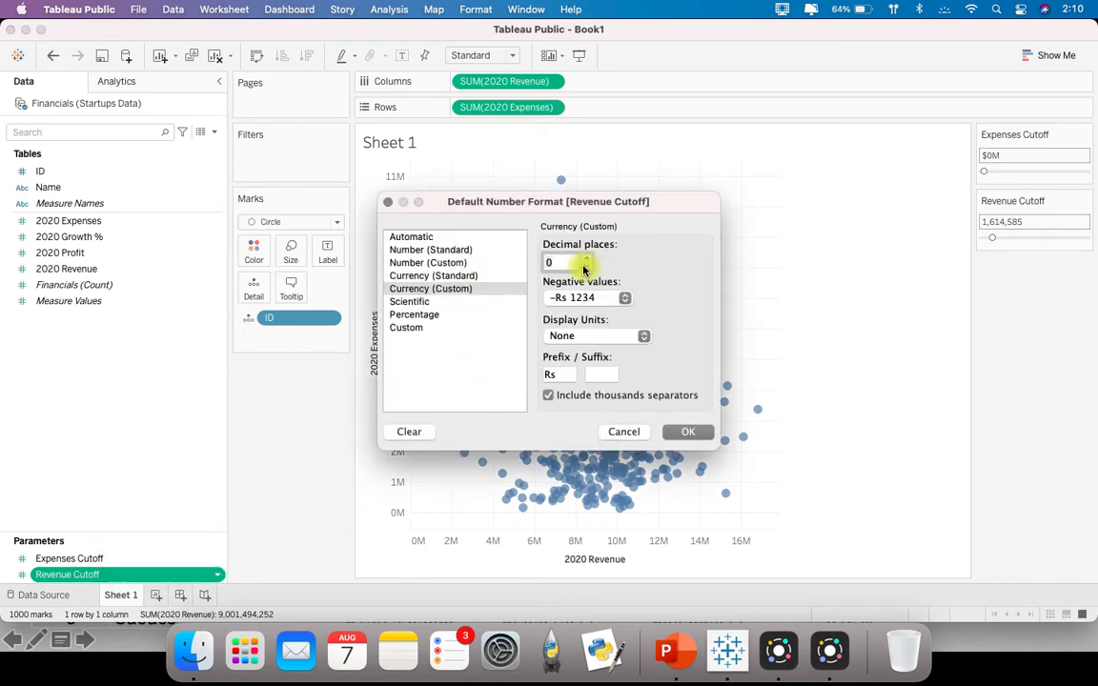
left_click(591, 336)
left_click(594, 363)
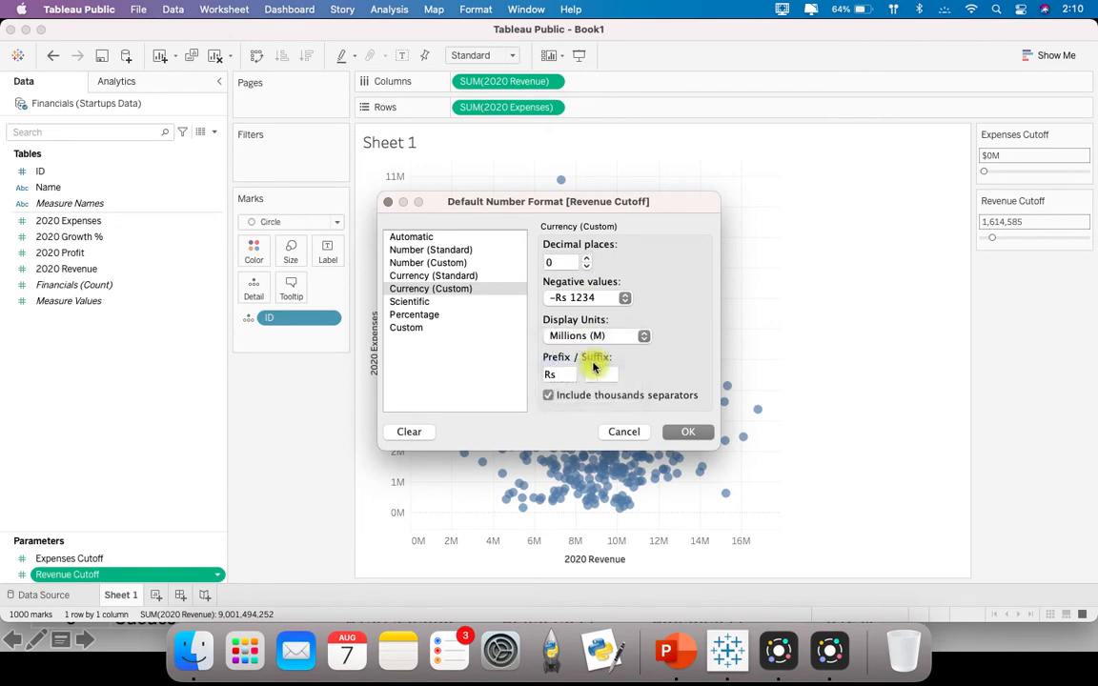
left_click_drag(572, 379, 522, 379)
type("$")
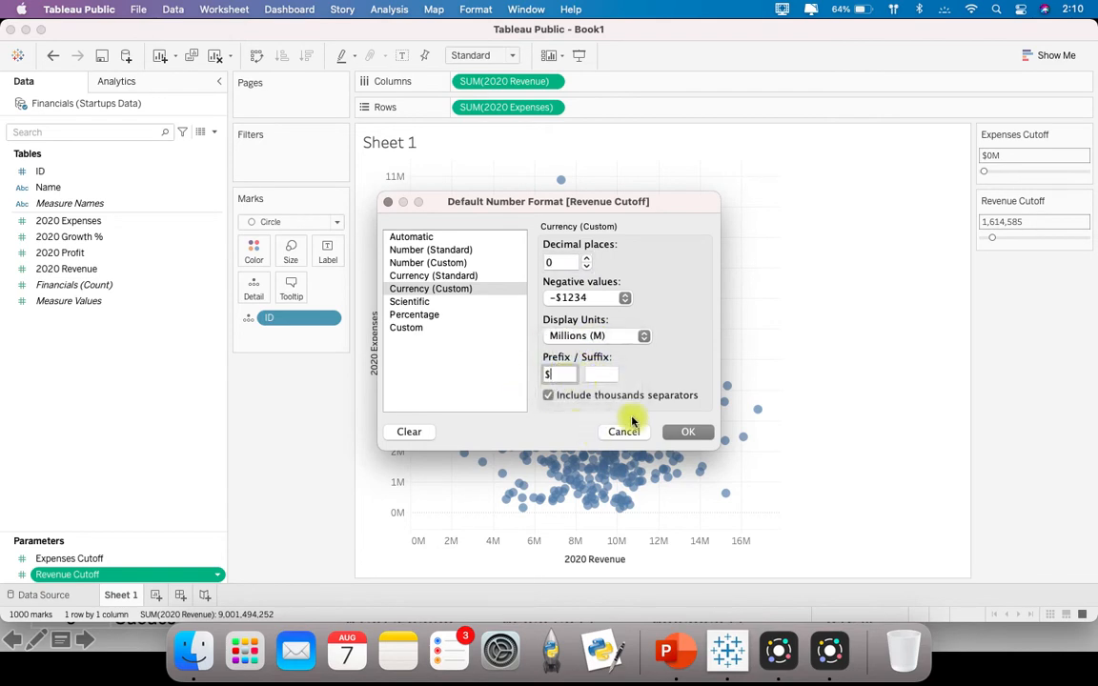
left_click(676, 437)
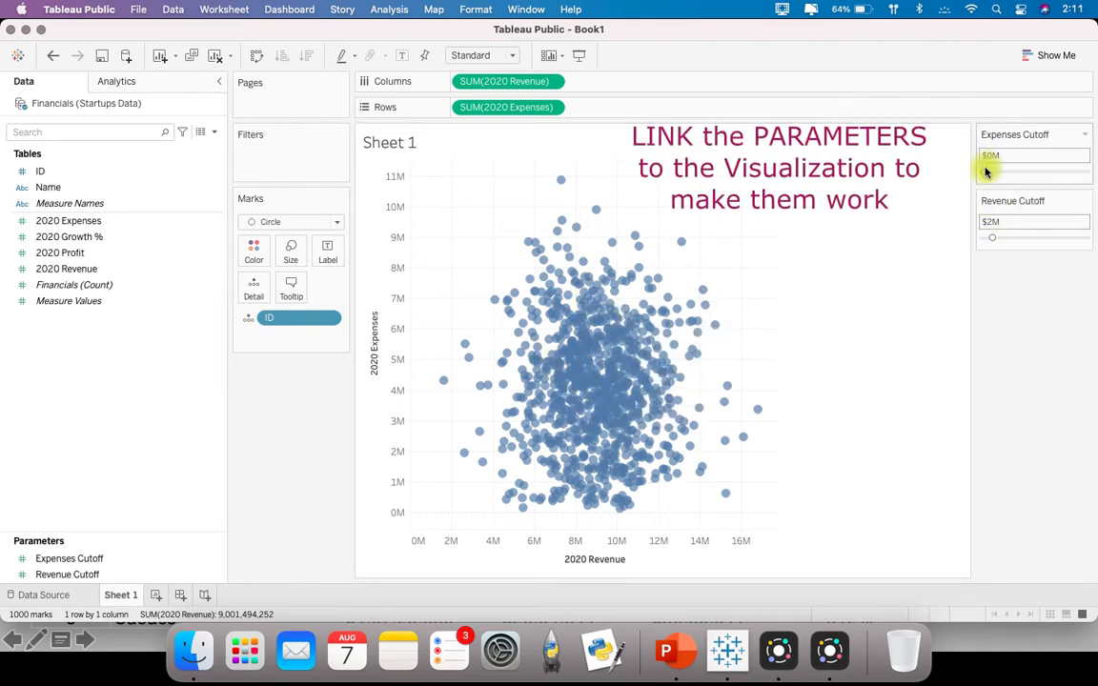
Set the Expenses Cutoff parameter to $2M and the Revenue Cutoff parameter to $5M
left_click(1014, 240)
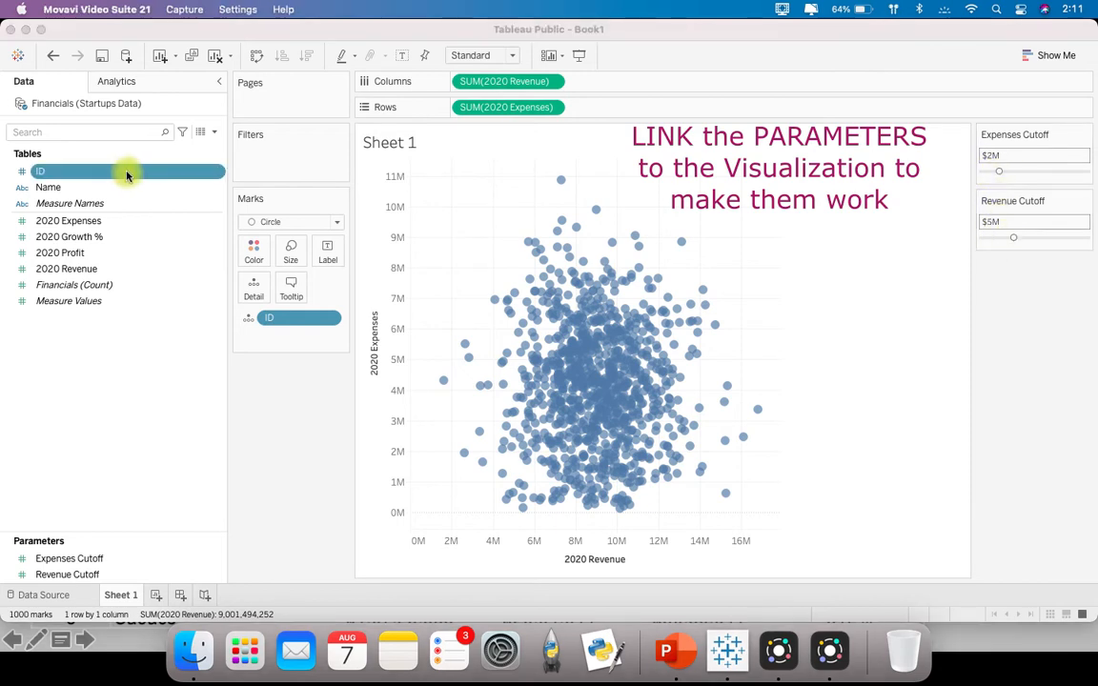
Start a new set from the ID field that uses all of its members
right_click(120, 175)
mouse_move(250, 286)
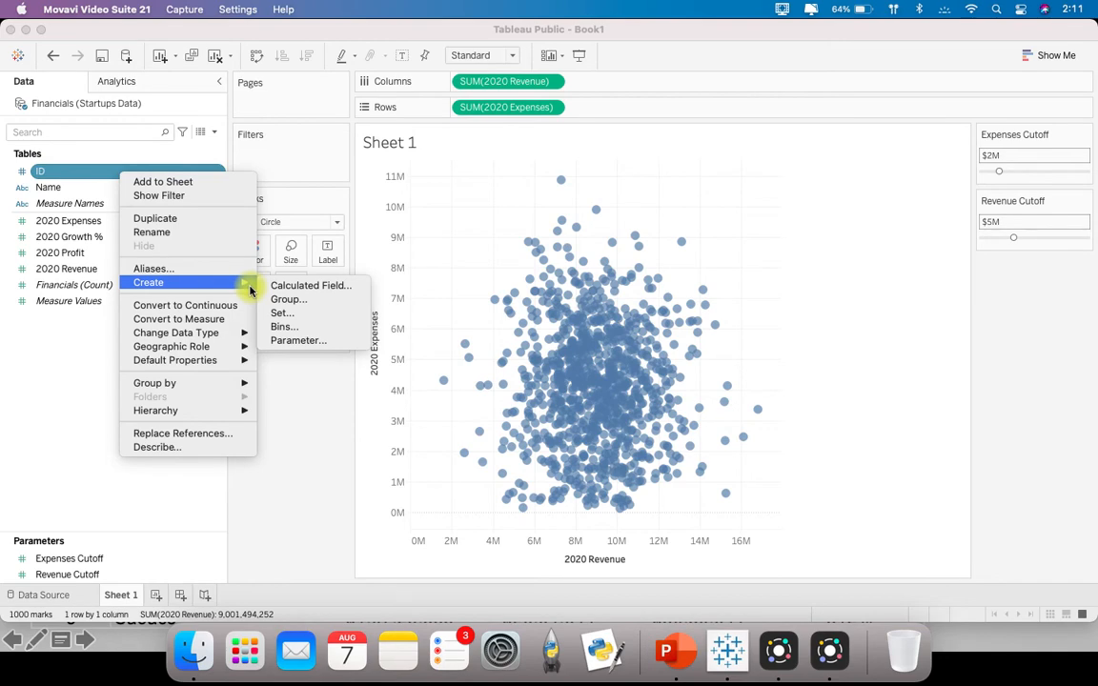
left_click(326, 315)
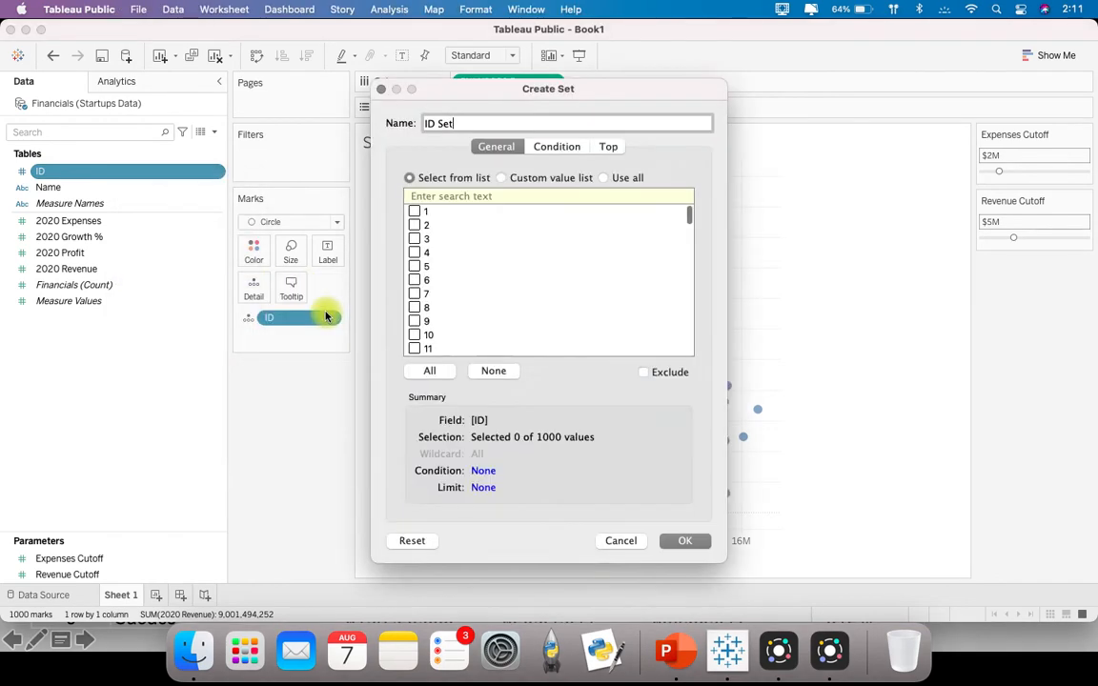
left_click(605, 179)
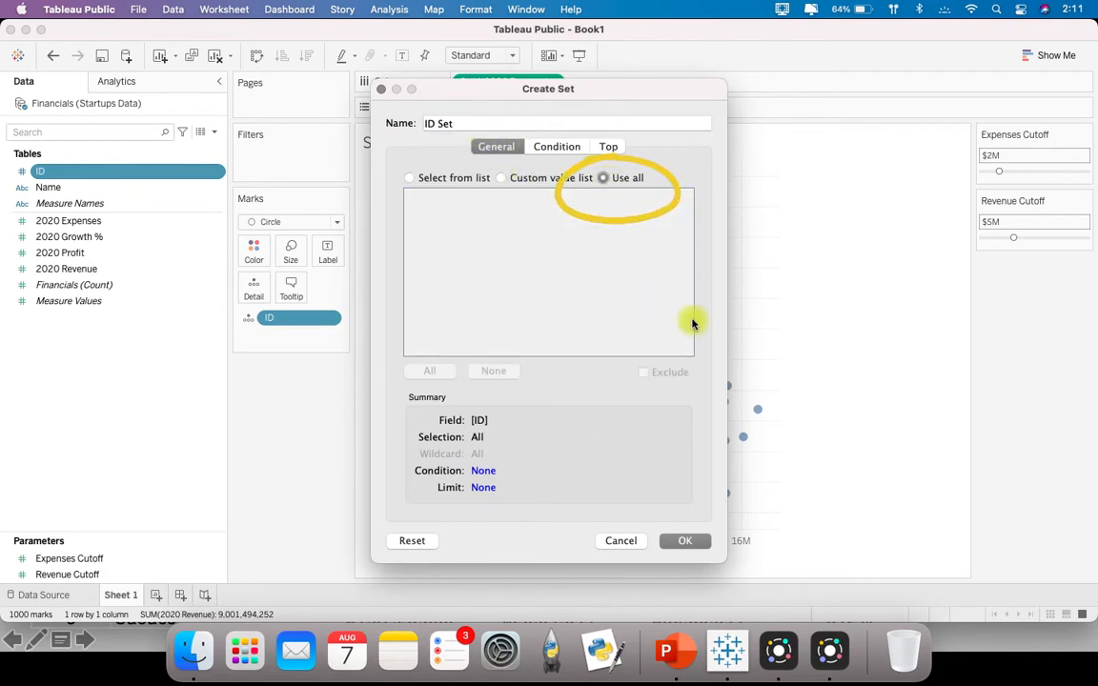
Give the ID set the formula condition SUM([2020 Revenue]) > [Revenue Cutoff] and create it
left_click(562, 148)
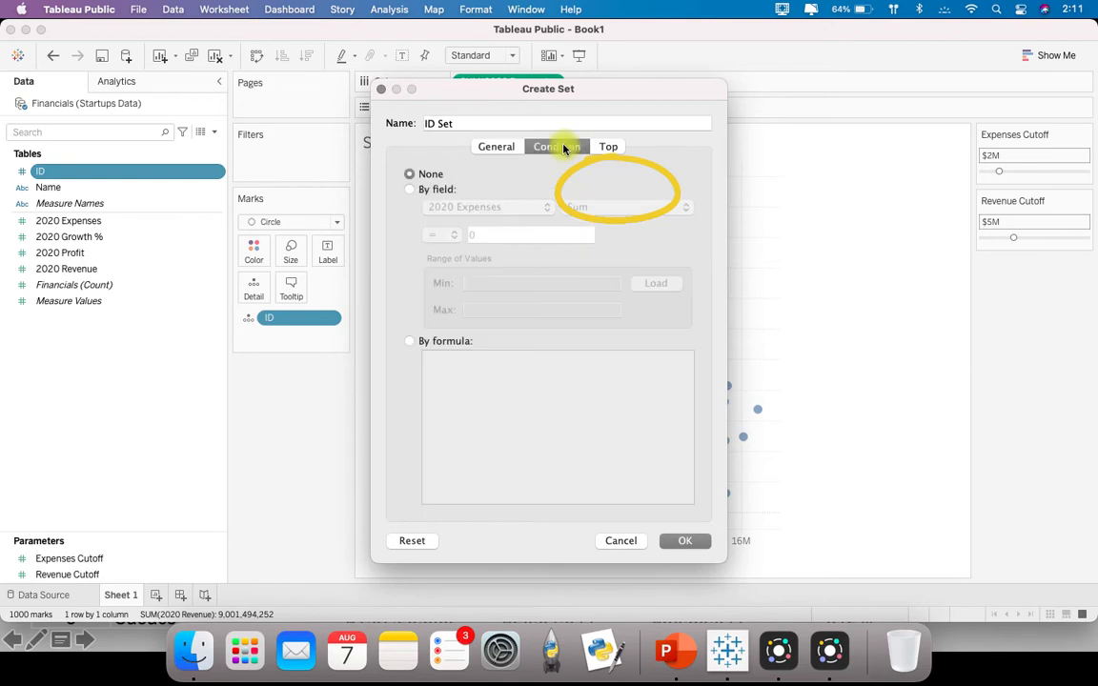
left_click(412, 344)
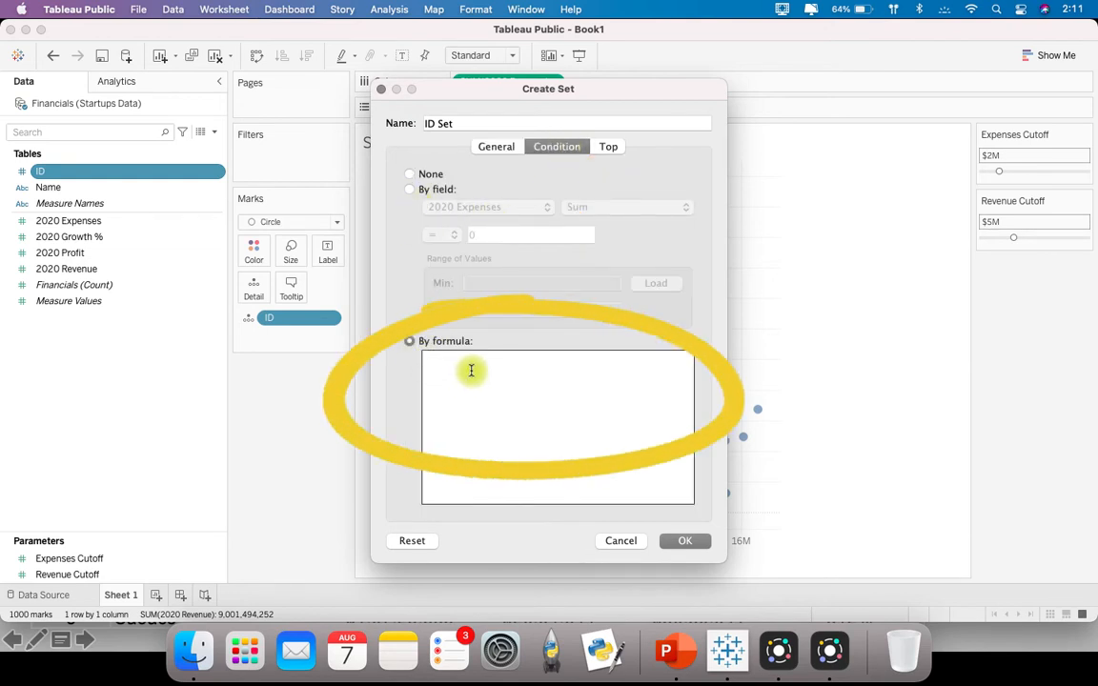
type("SUM(Rev")
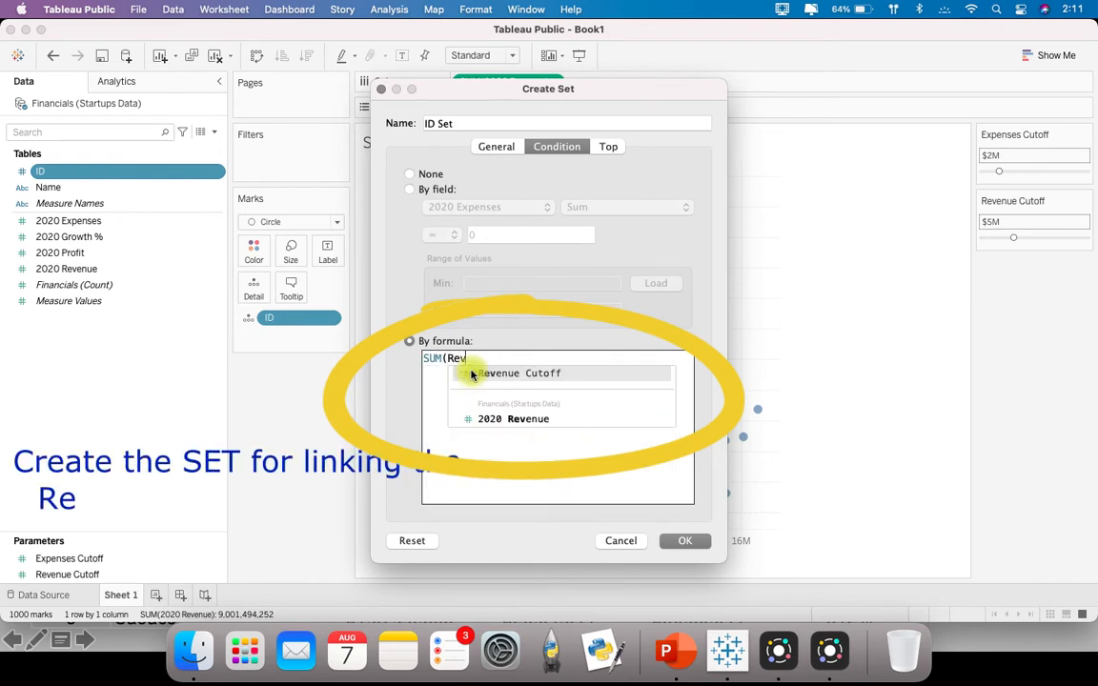
key("Down")
key("Return")
type(")")
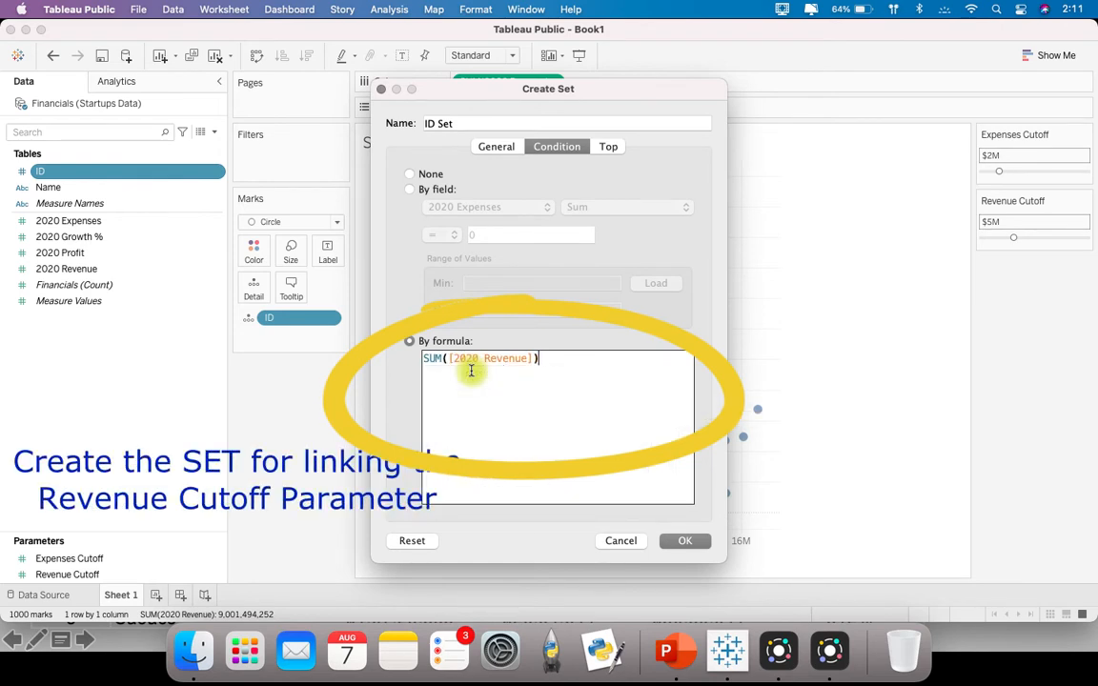
type(" > reve")
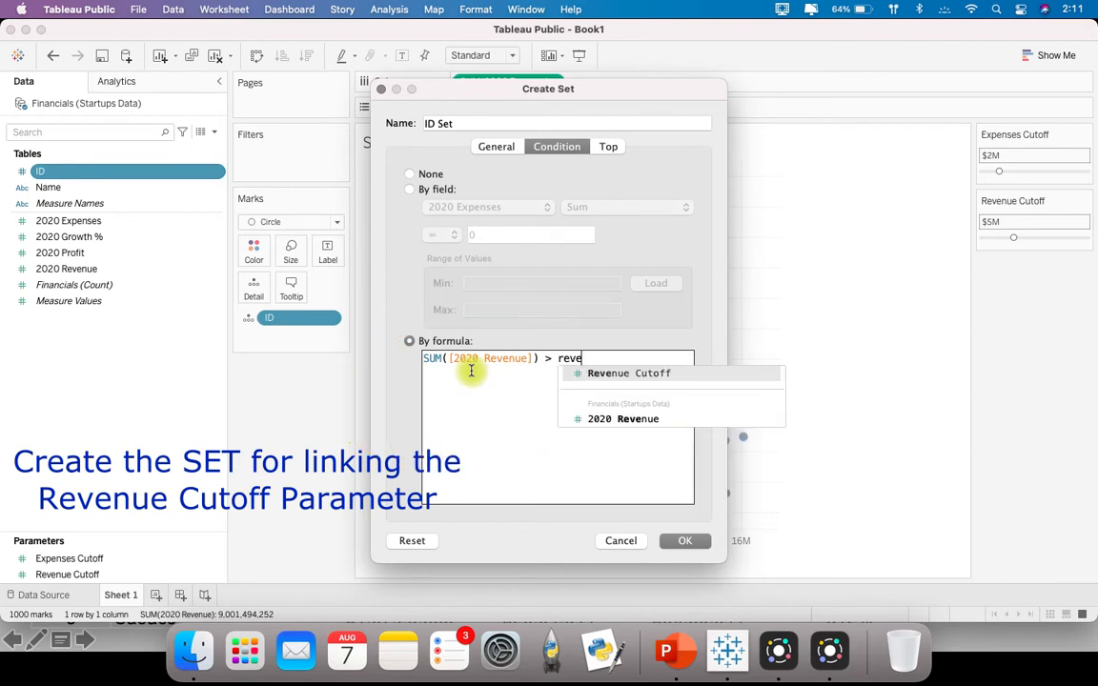
key("Return")
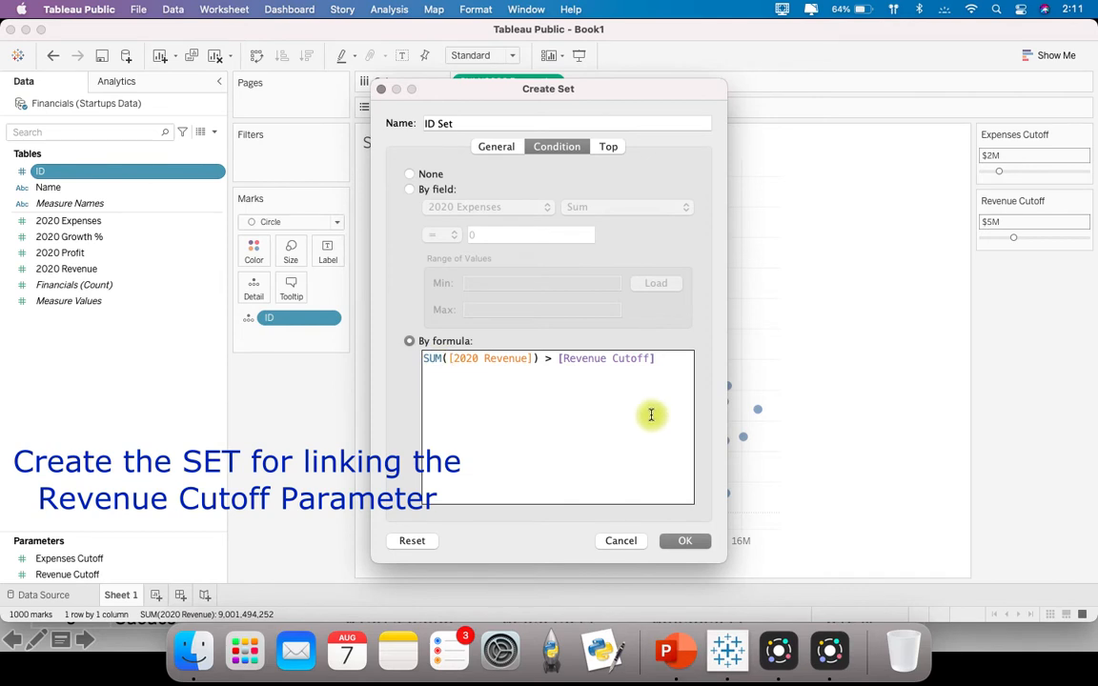
left_click_drag(560, 358, 672, 360)
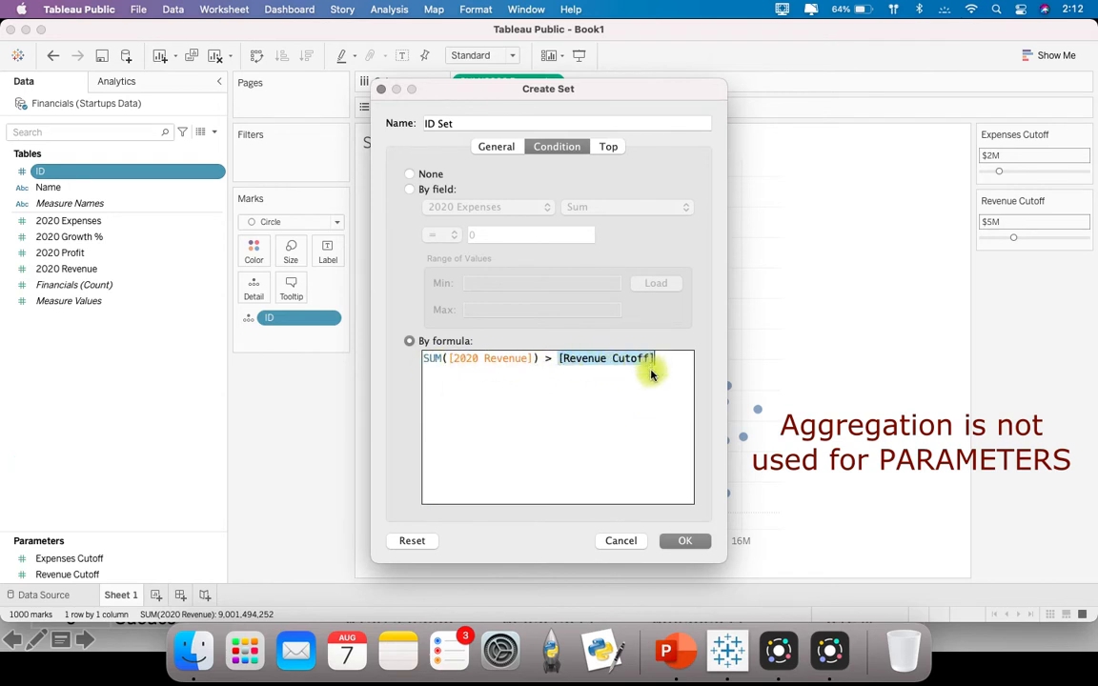
left_click(585, 381)
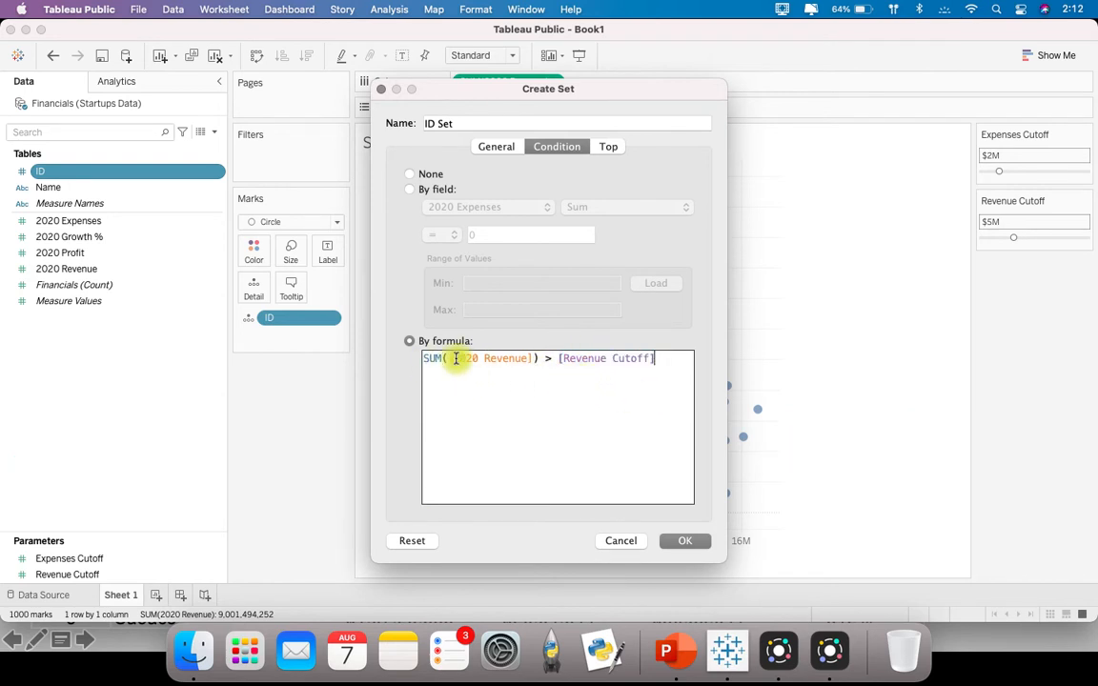
left_click_drag(540, 361, 388, 335)
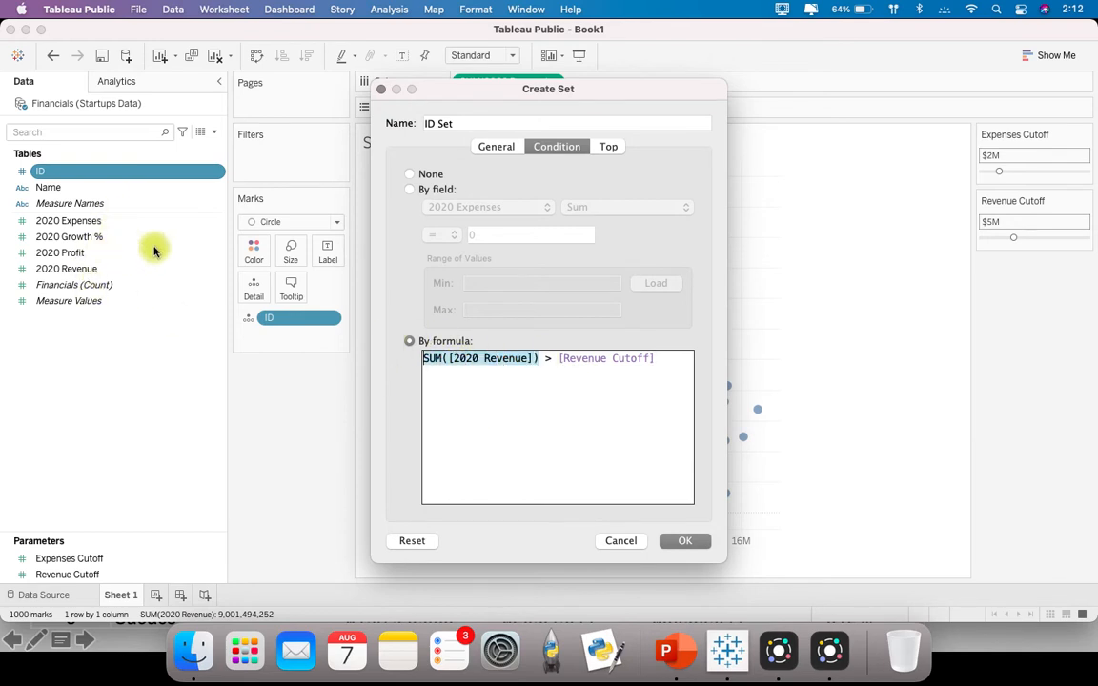
left_click(543, 368)
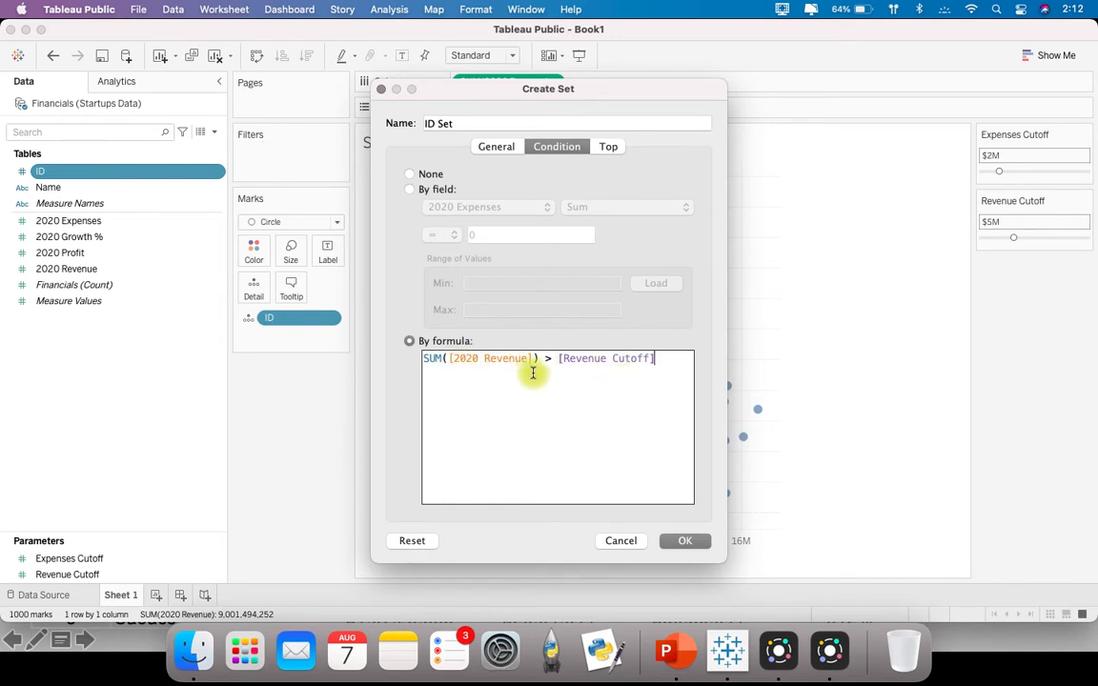
left_click(702, 543)
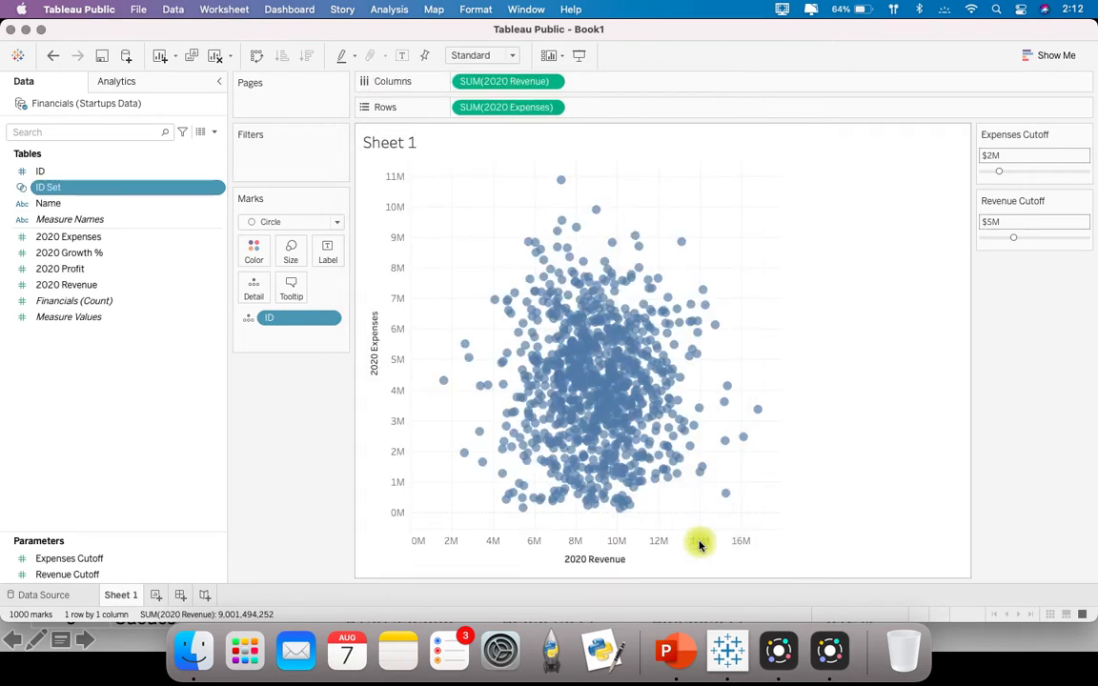
Rename the ID set as High Revenue Companies
right_click(147, 194)
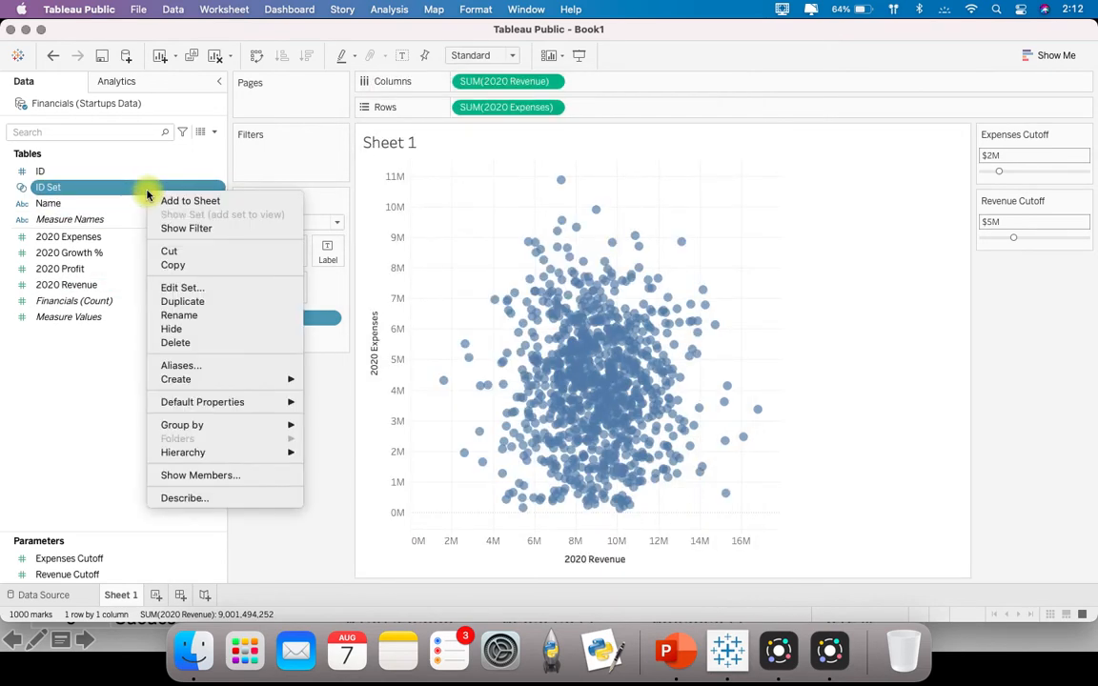
left_click(215, 314)
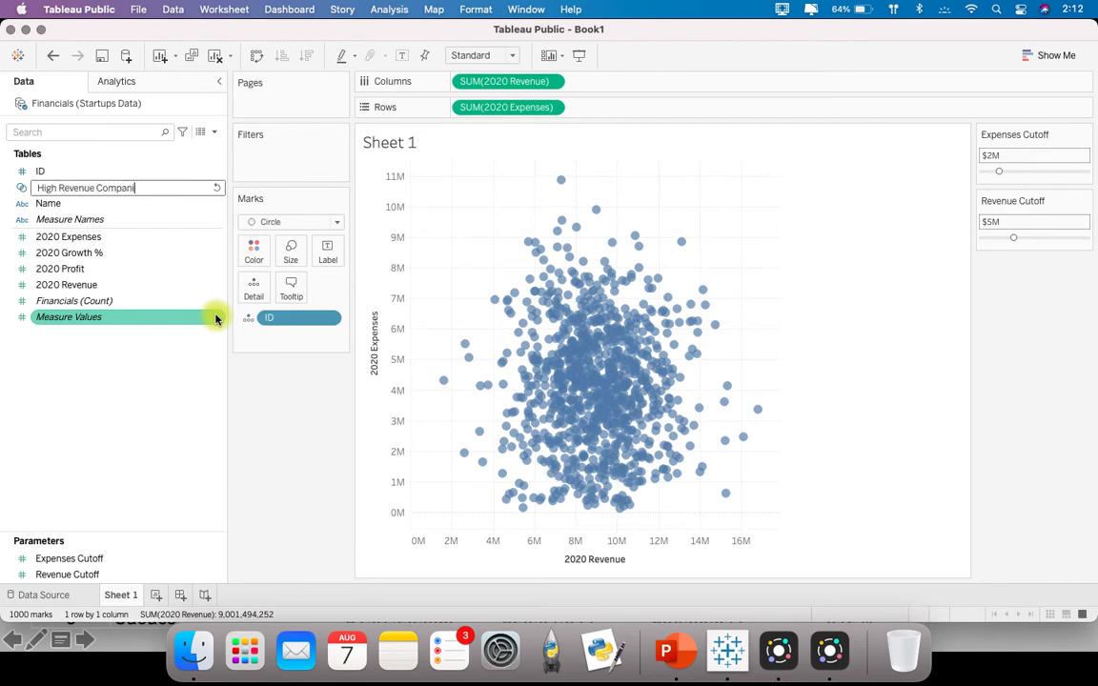
key("Return")
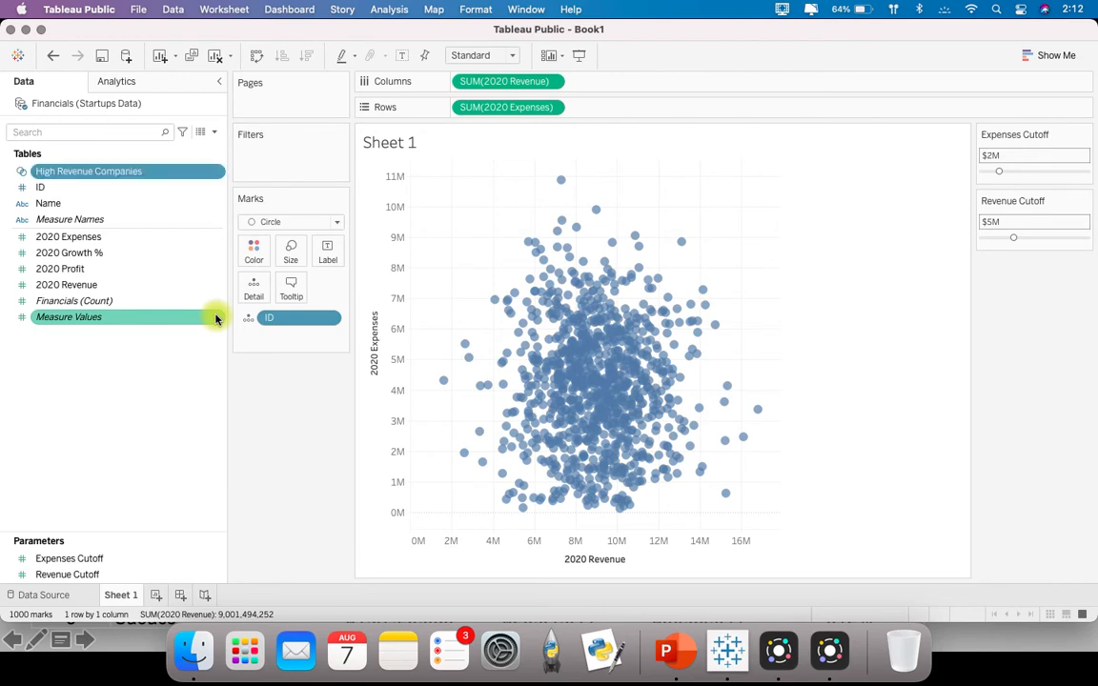
Start a second set from the ID field, named Low Expenses Companies, that uses all members
right_click(58, 190)
mouse_move(181, 298)
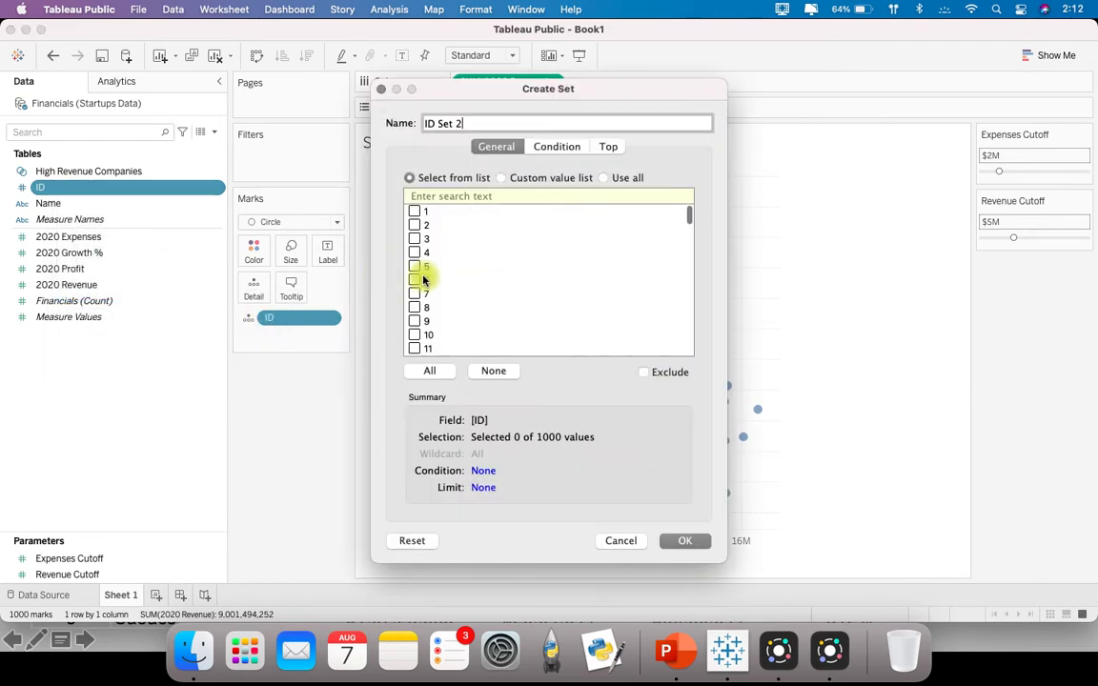
left_click_drag(465, 124, 399, 111)
type("Low")
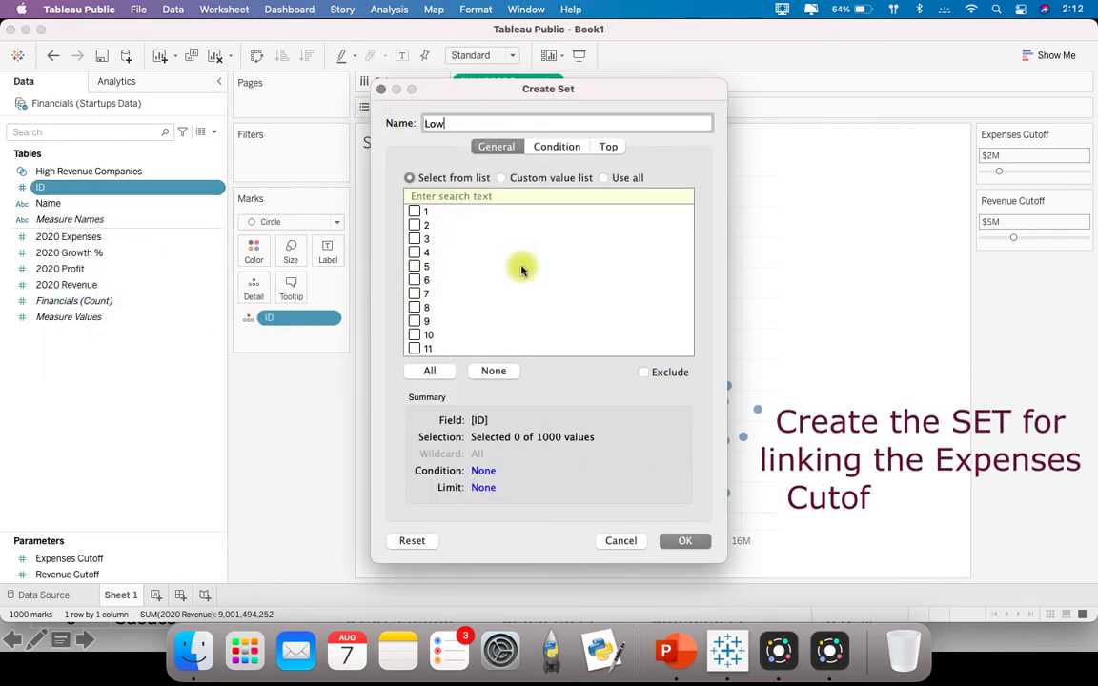
type(" Expenses Companies")
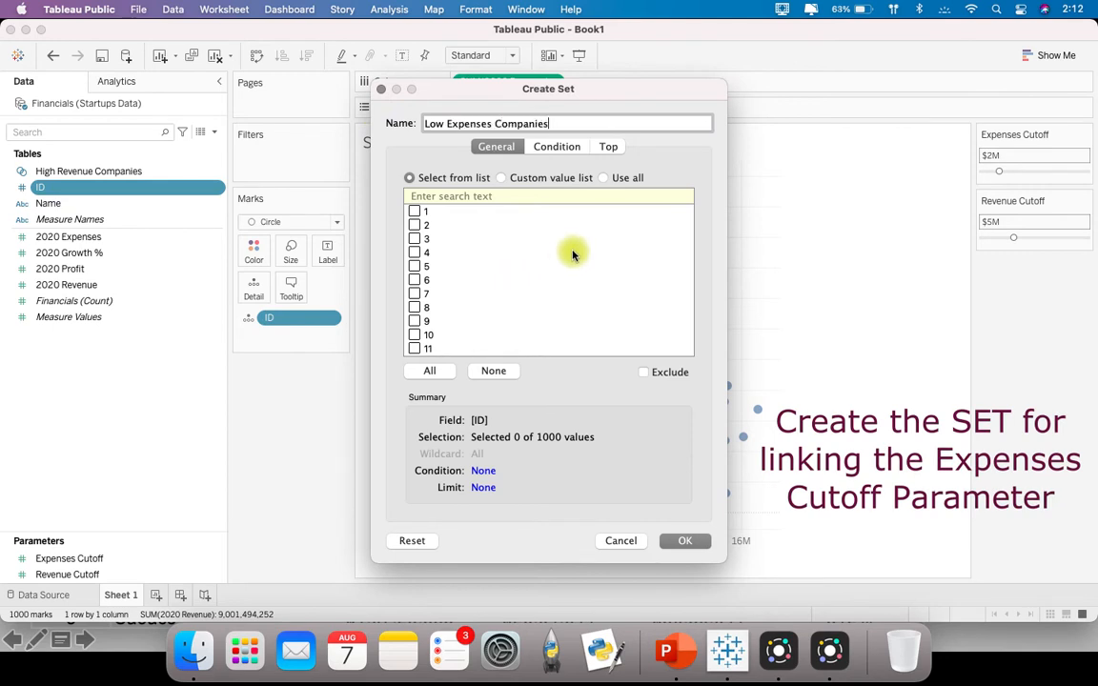
left_click(605, 180)
Give the Low Expenses Companies set the formula condition SUM([2020 Expenses]) < [Expenses Cutoff] and create it
left_click(556, 146)
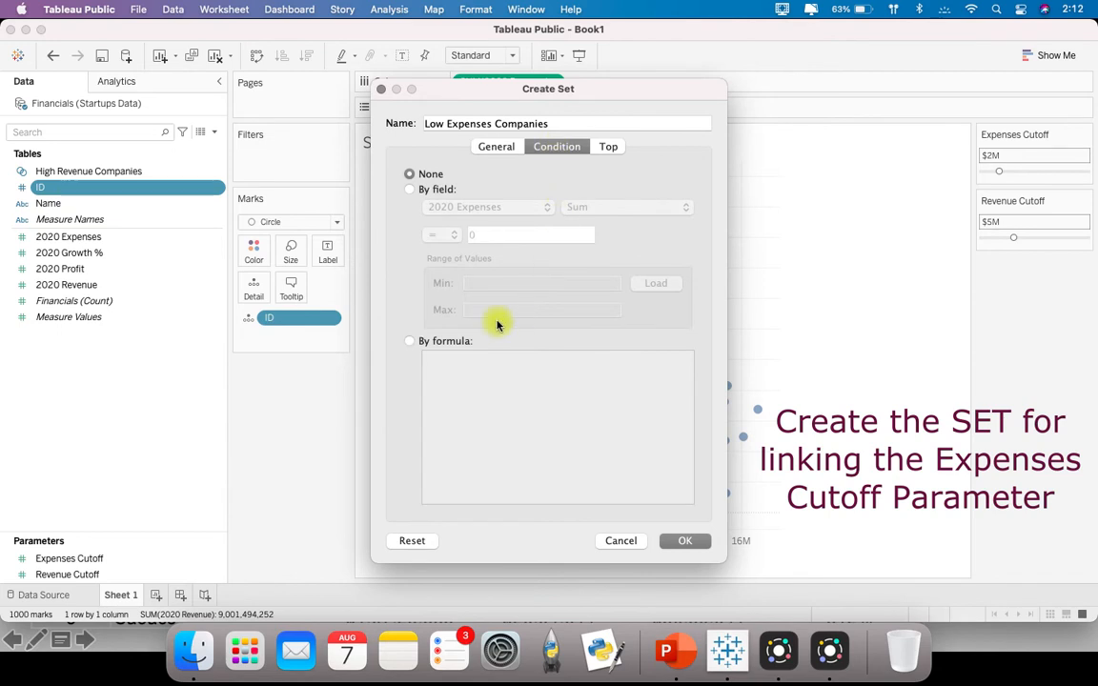
left_click(409, 340)
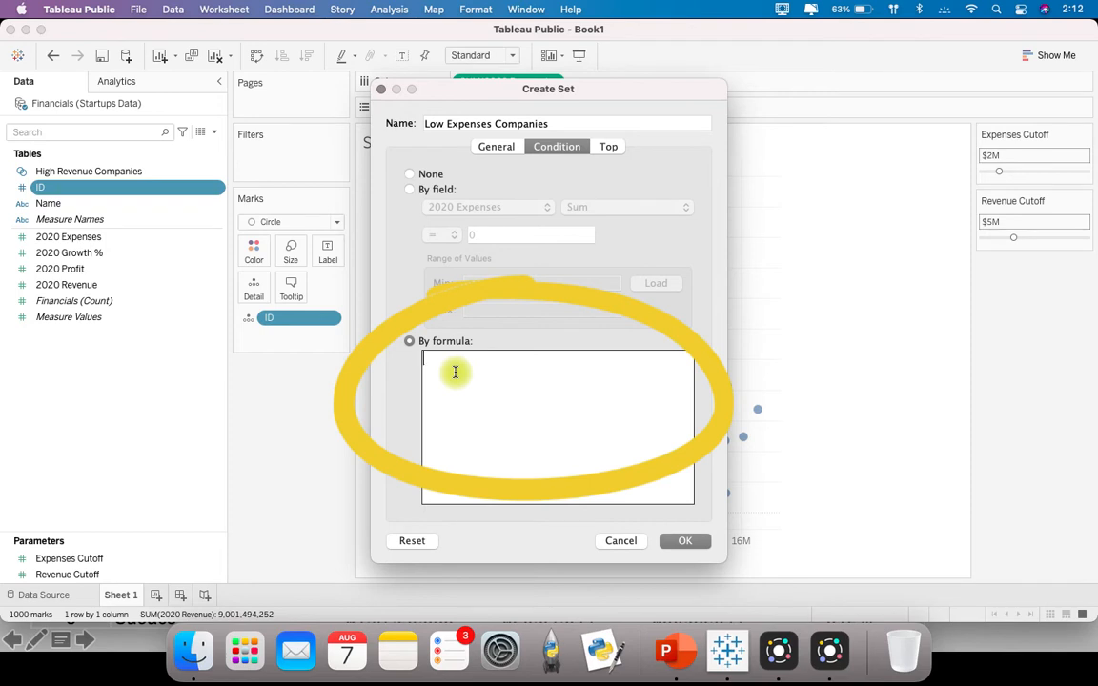
type("SUM(expe")
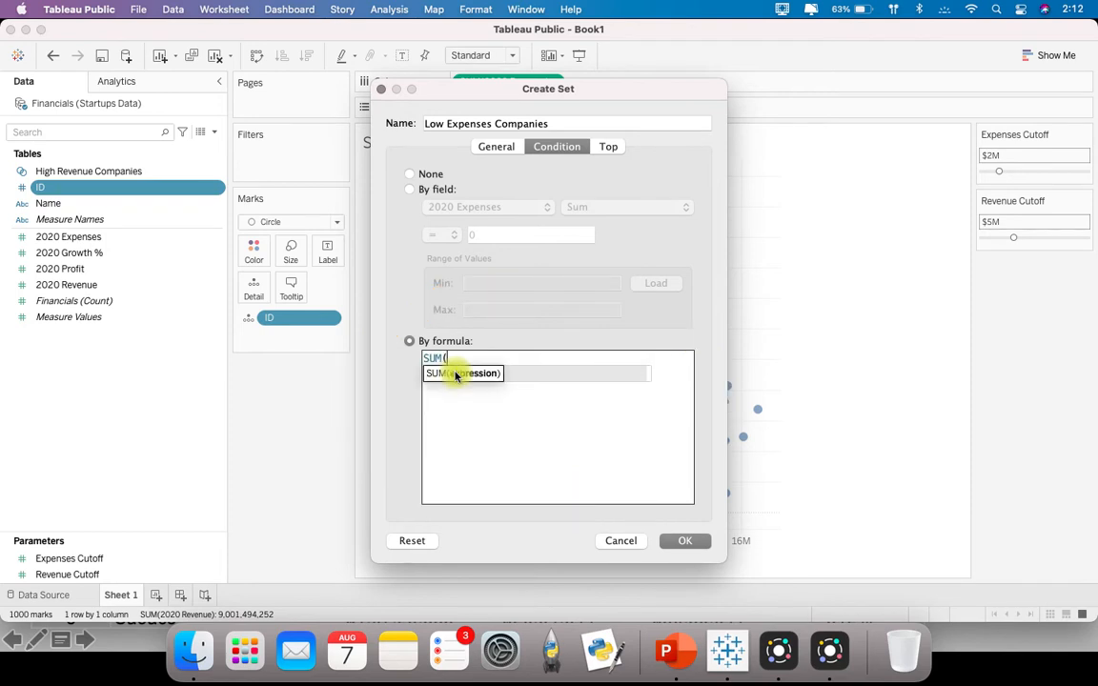
key("Down")
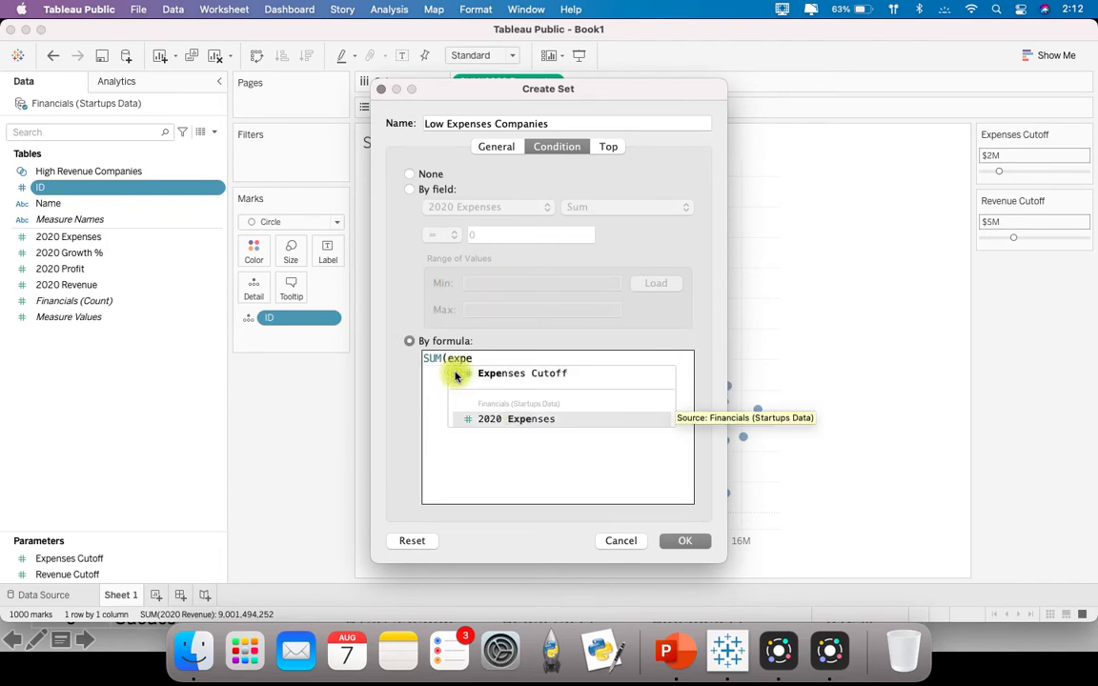
key("Return")
type(") < ")
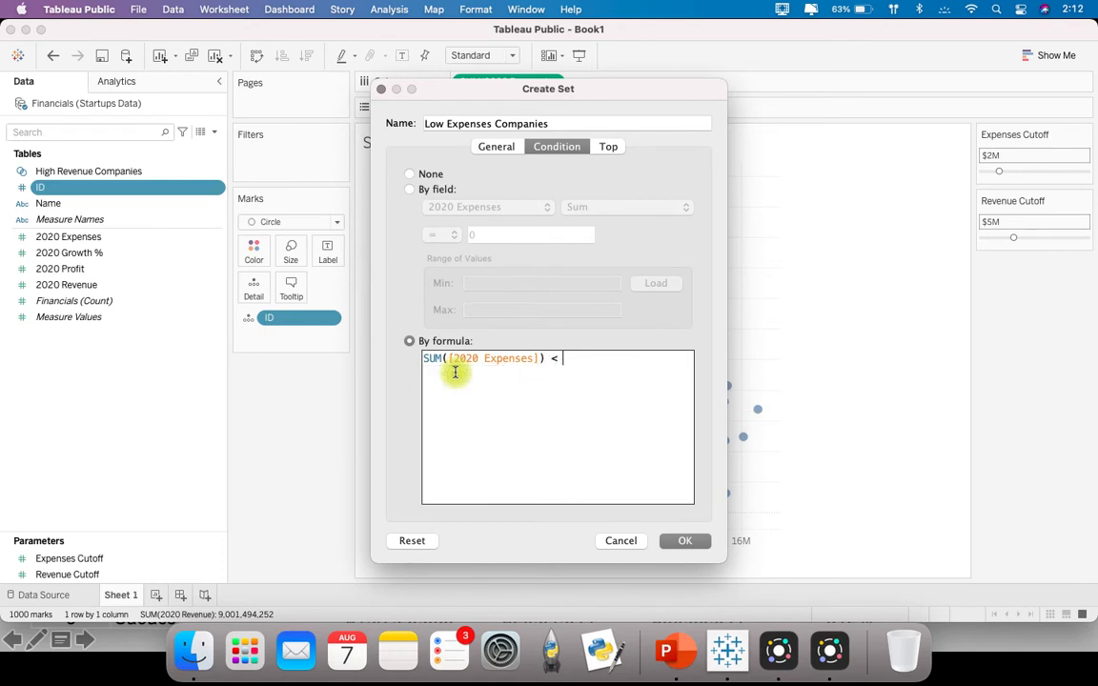
type("exp")
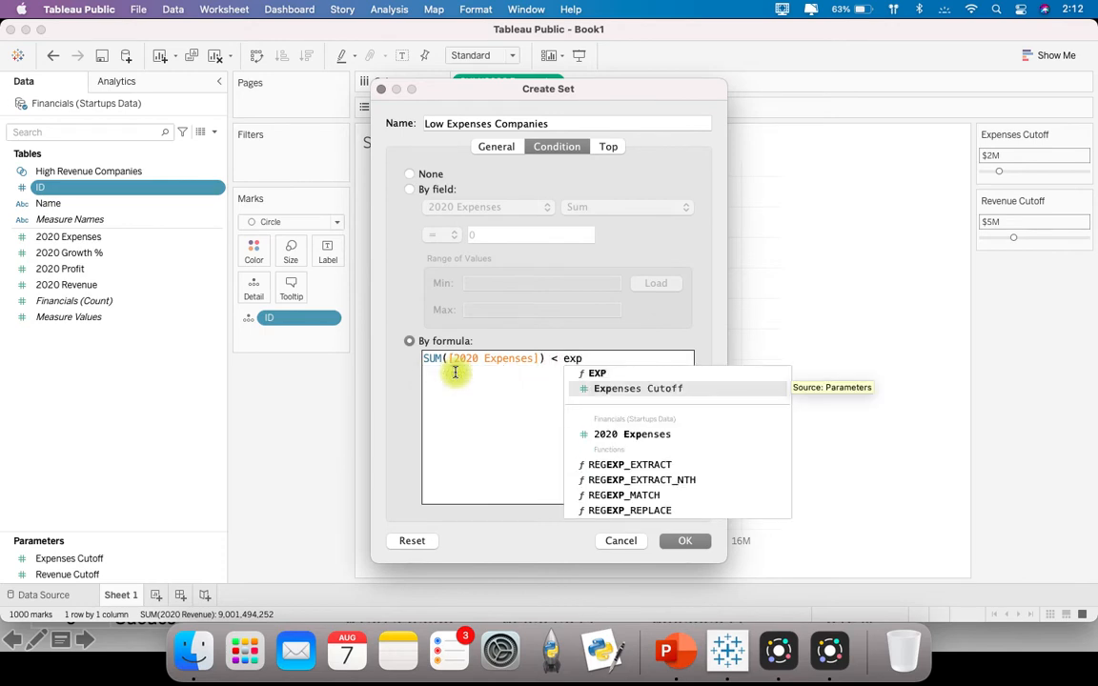
key("Return")
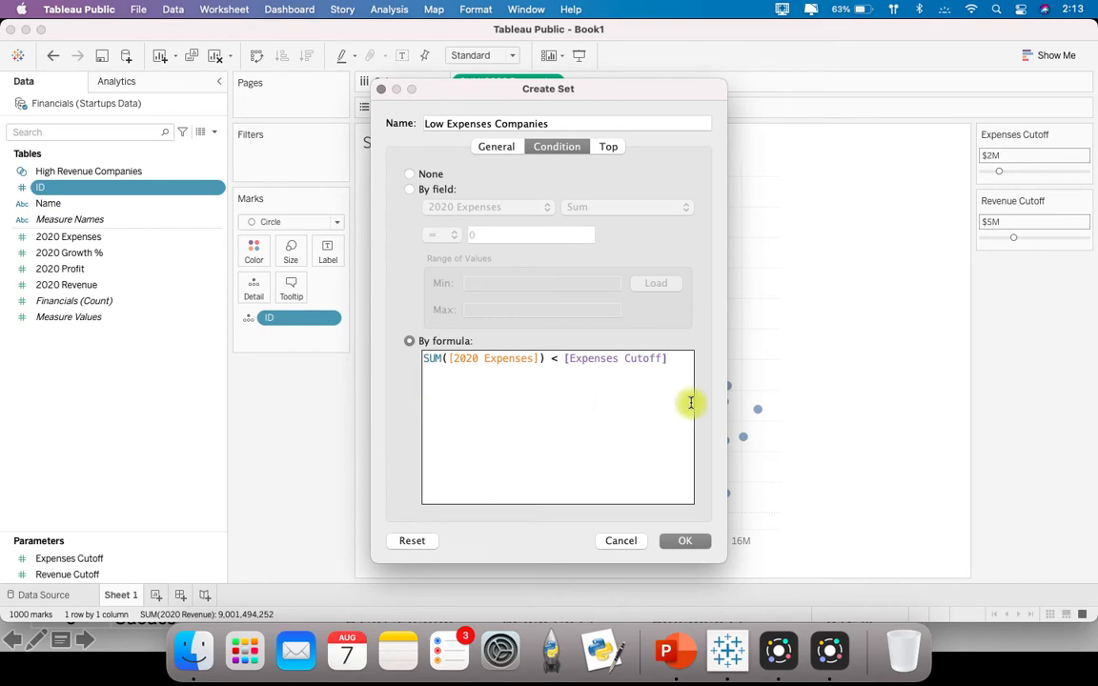
left_click(686, 541)
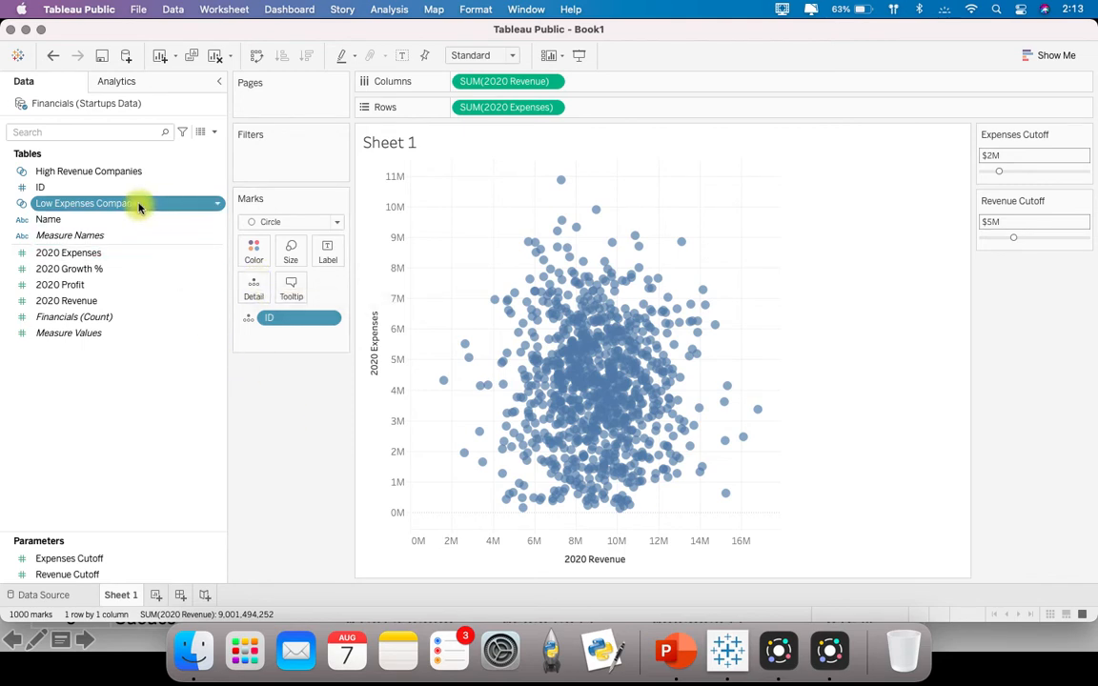
Combine the shared members of both company sets into a set named High Revenue Low Expenses Companies, and color the scatter plot marks by it
left_click(129, 172, "super")
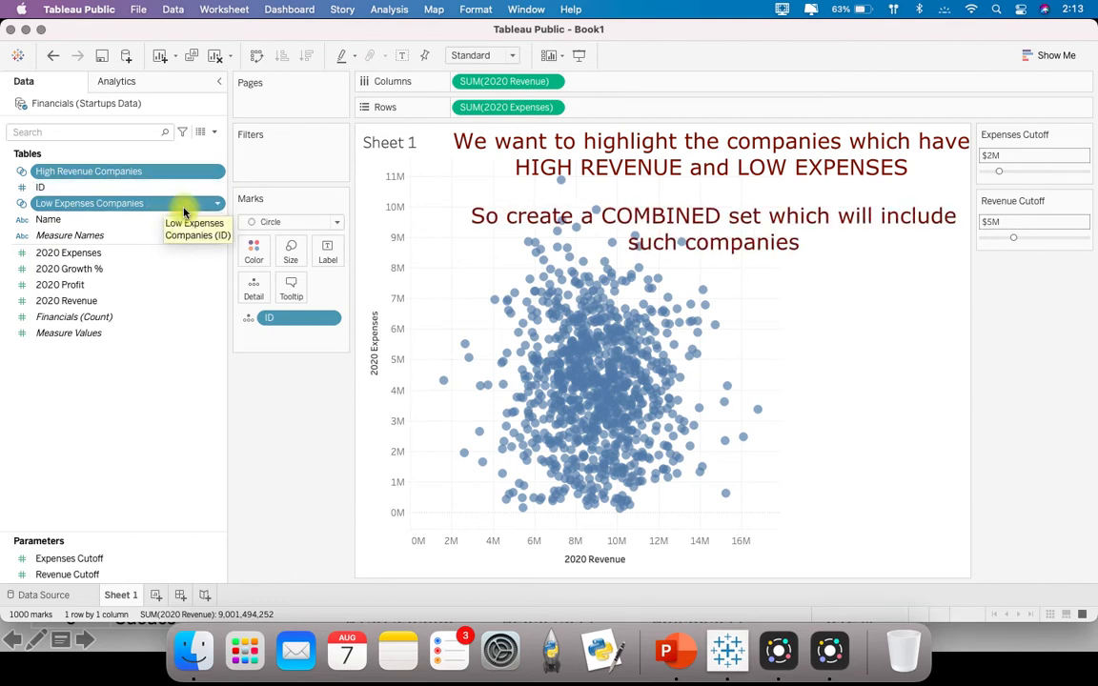
right_click(184, 212)
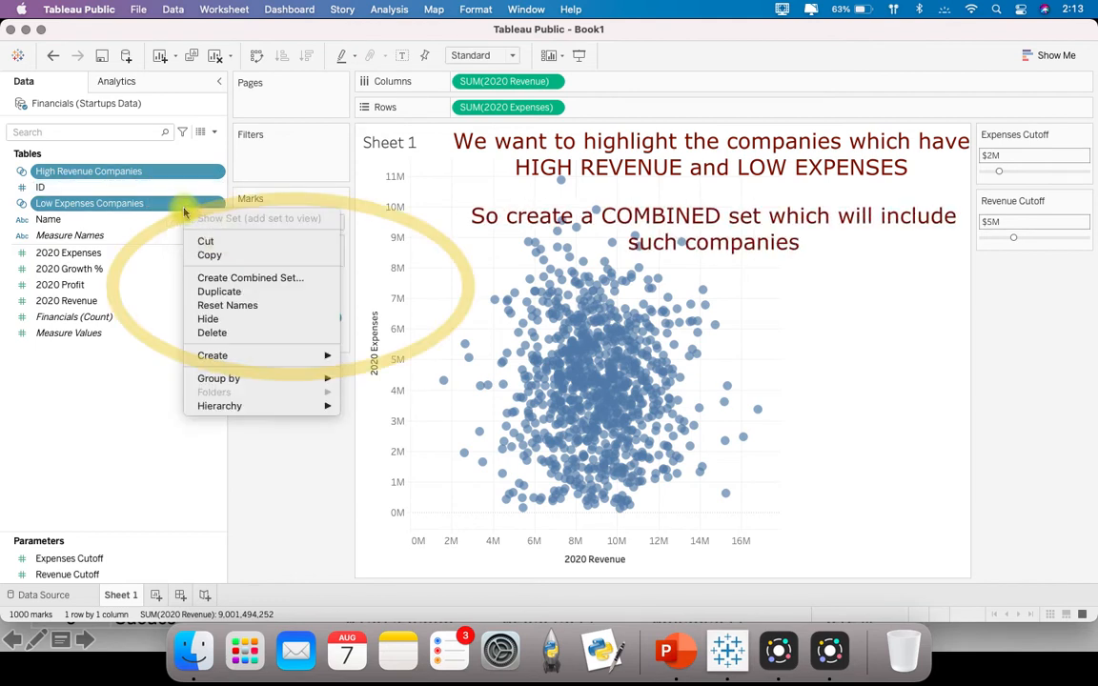
left_click(319, 277)
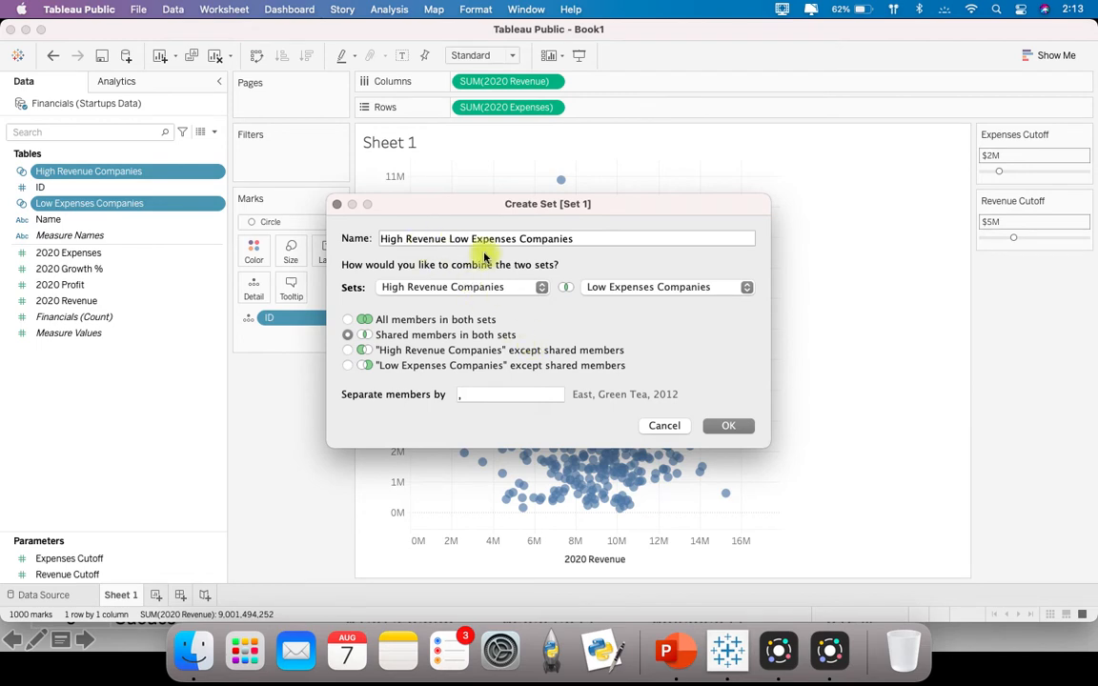
left_click(739, 429)
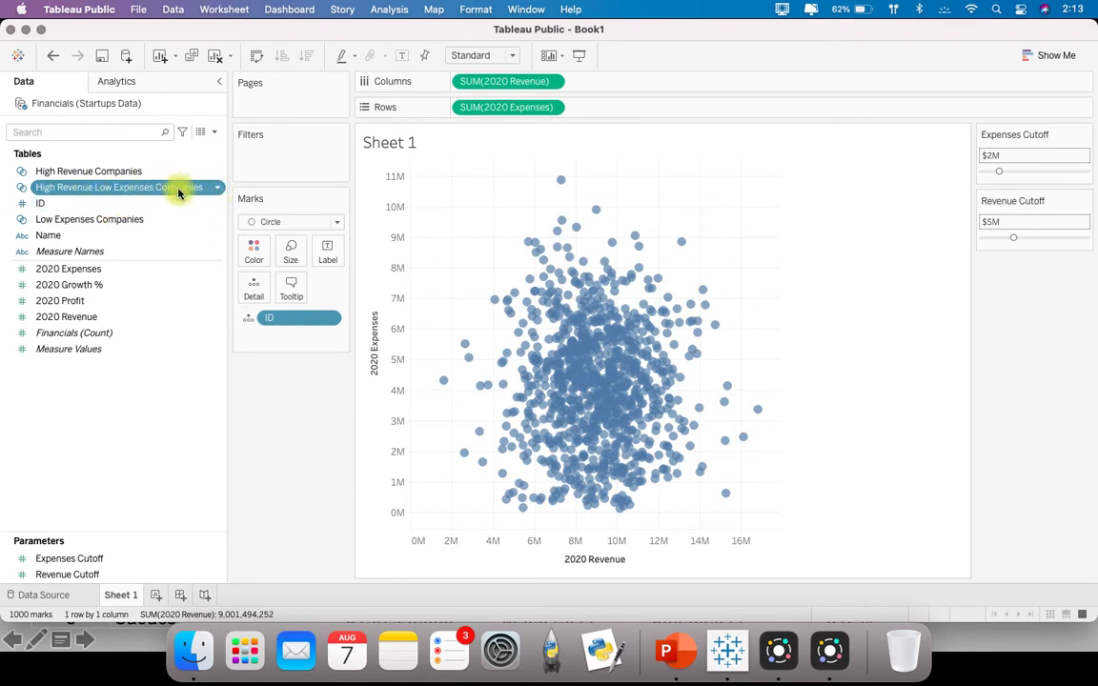
left_click_drag(173, 191, 249, 262)
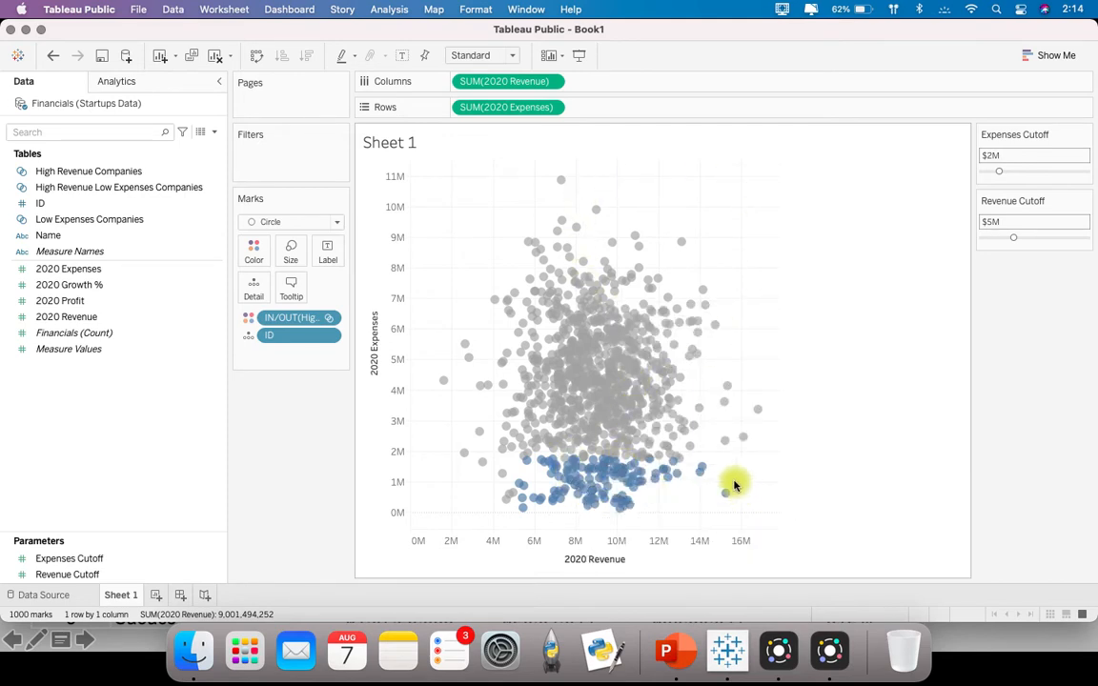
Reverse the scale of the 2020 Expenses axis on the scatter plot
right_click(368, 240)
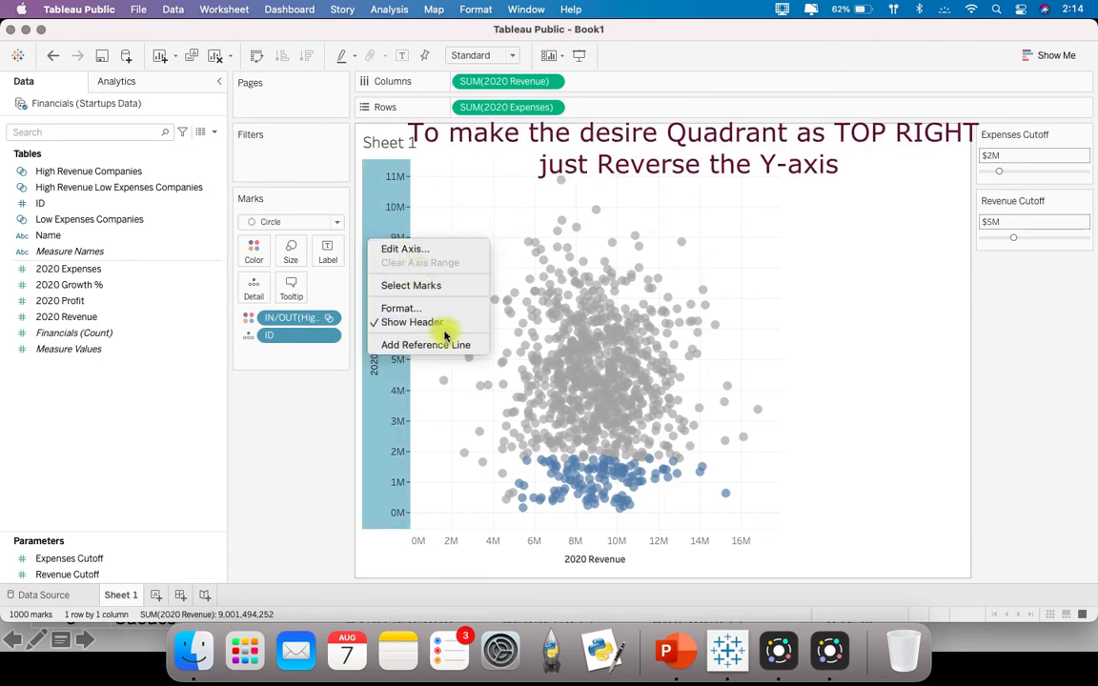
left_click(449, 249)
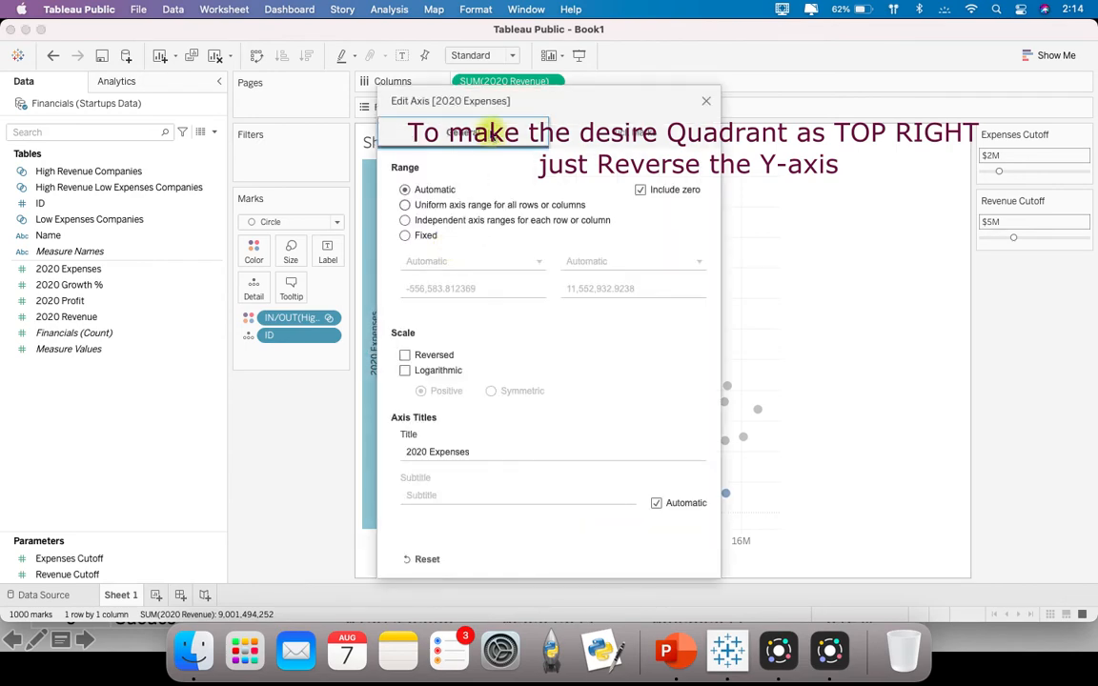
left_click_drag(488, 104, 659, 103)
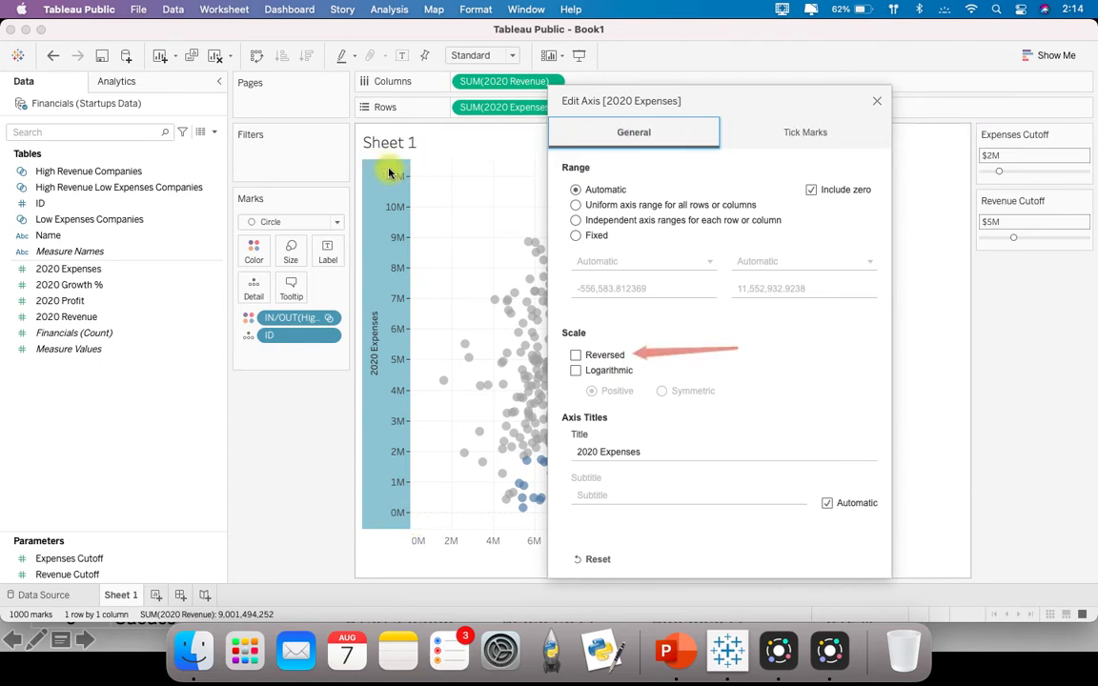
left_click(576, 356)
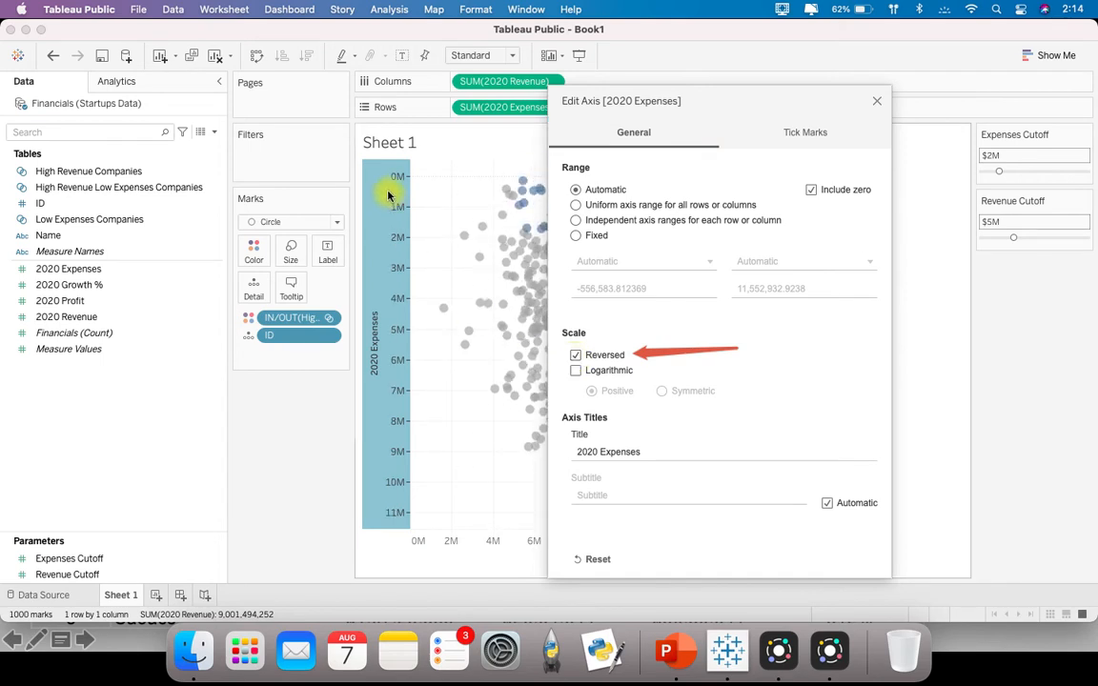
left_click(879, 103)
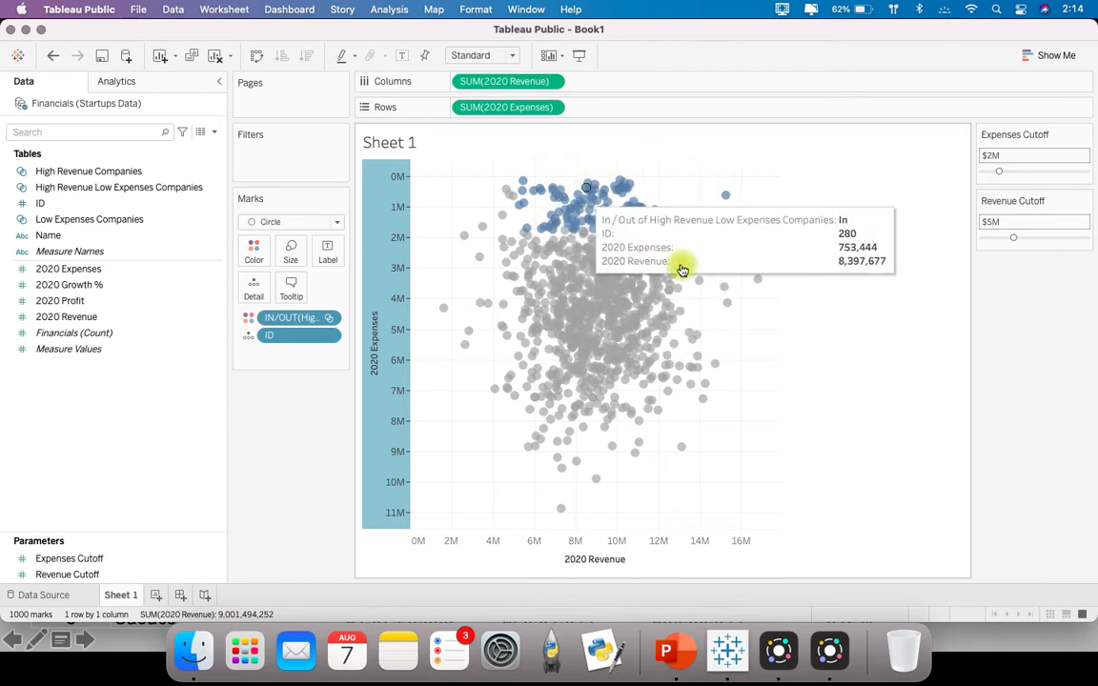
mouse_move(667, 257)
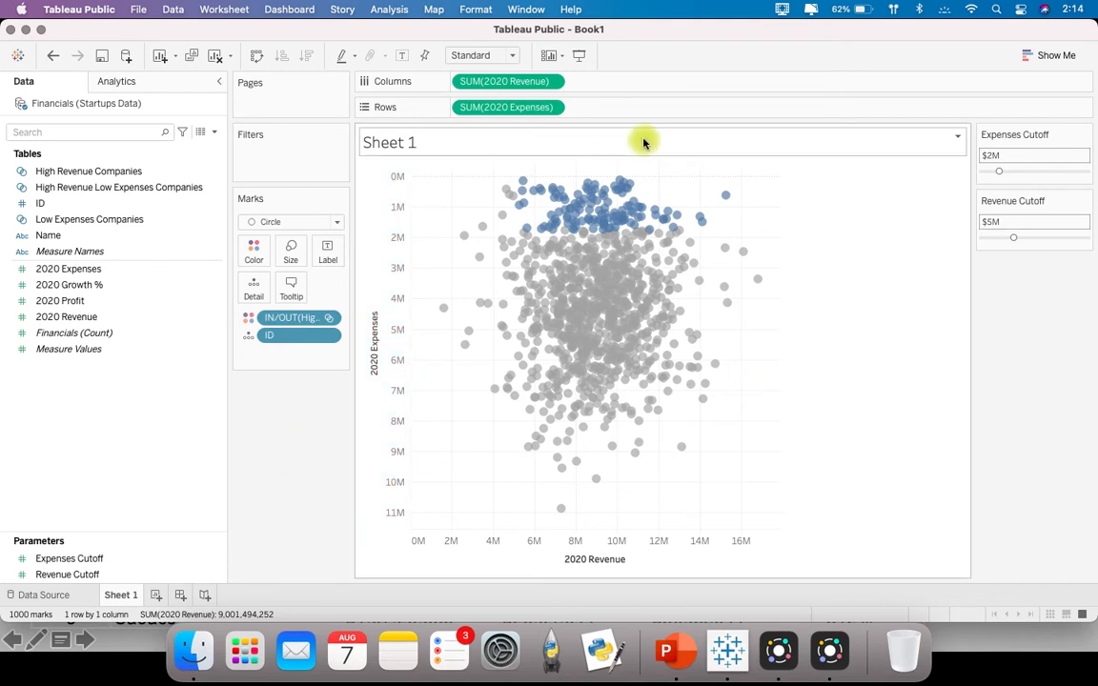
mouse_move(592, 195)
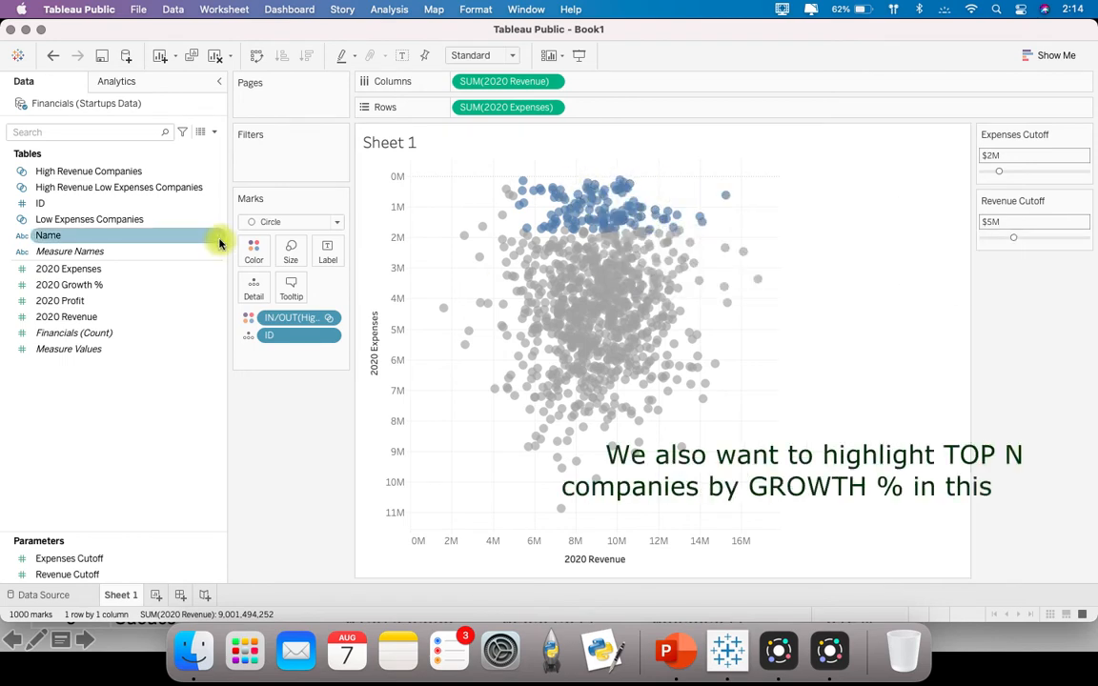
Start a new integer parameter from the ID field, named Top Companies by Growth
left_click_drag(156, 538, 172, 437)
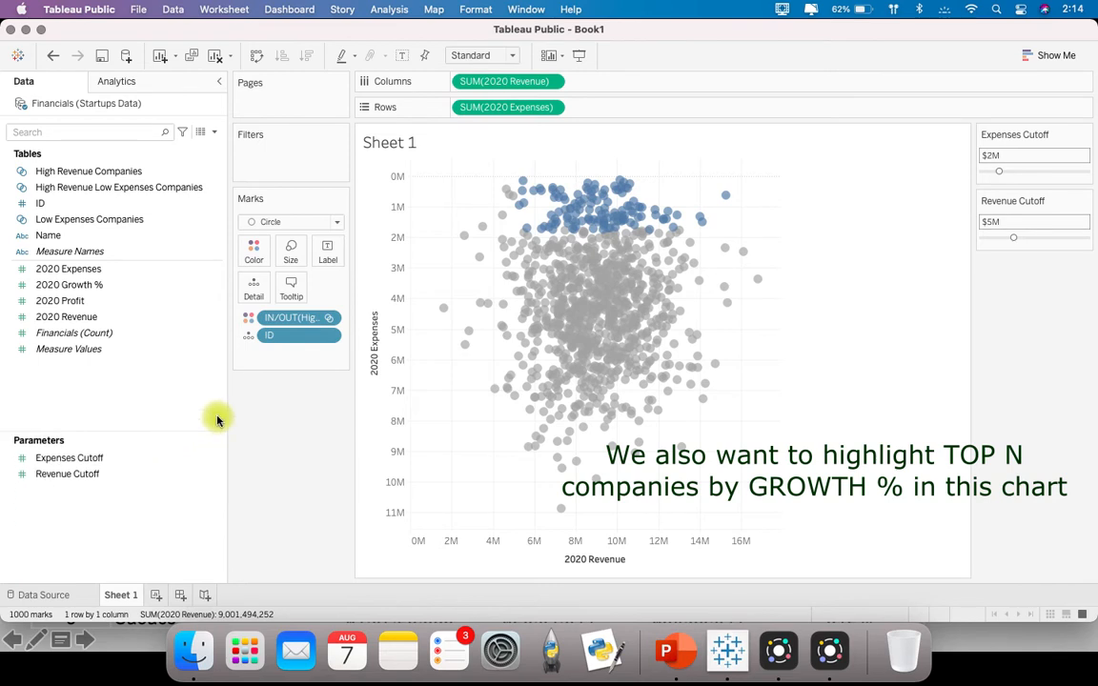
left_click(139, 174)
left_click(122, 204)
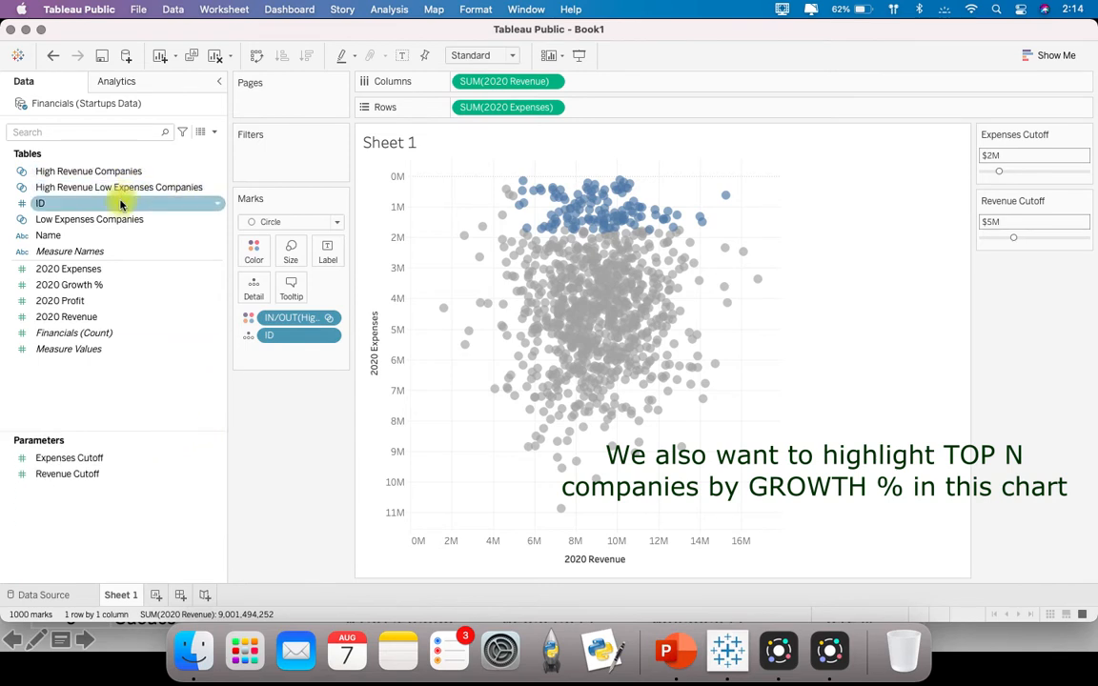
right_click(122, 204)
mouse_move(226, 311)
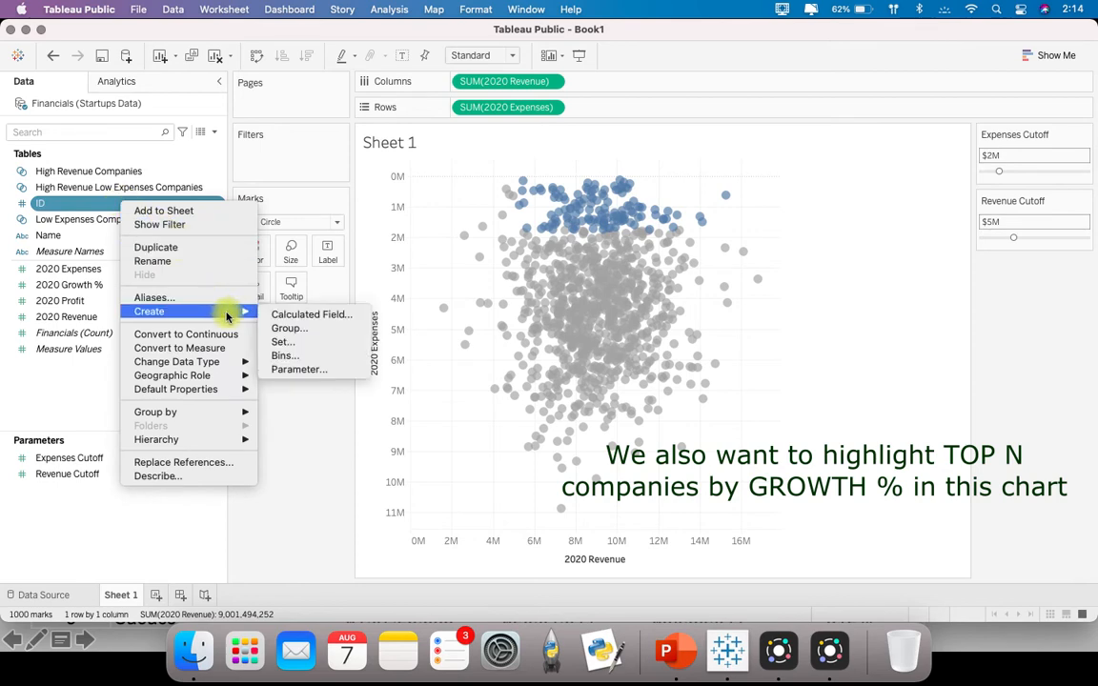
left_click(318, 371)
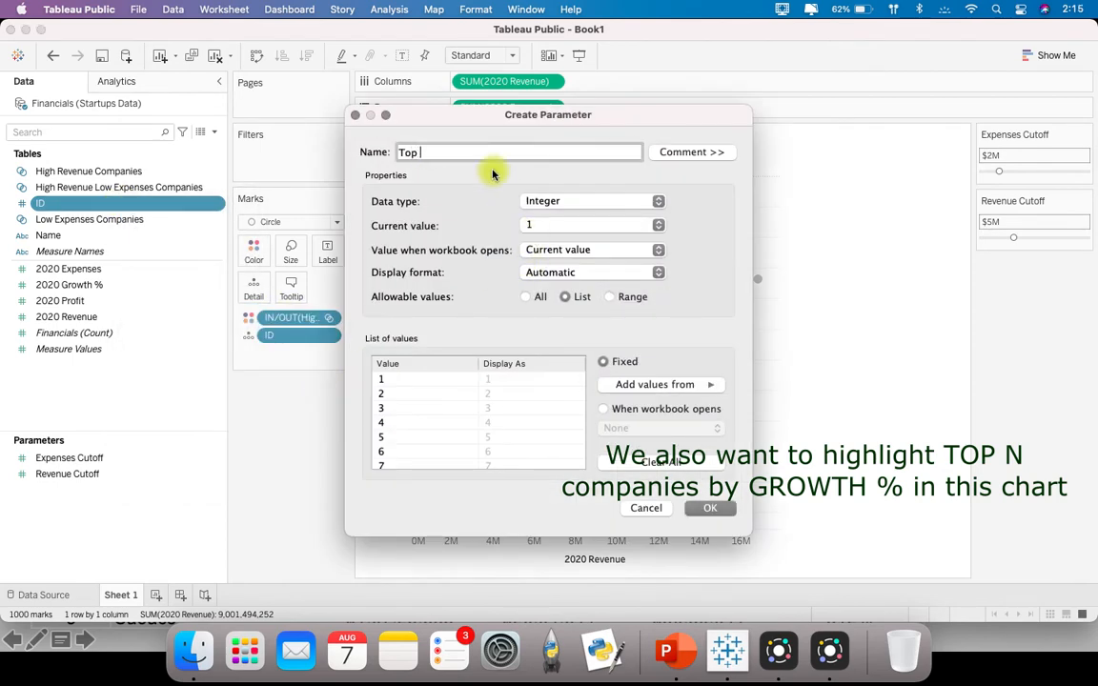
type("Top Companies by")
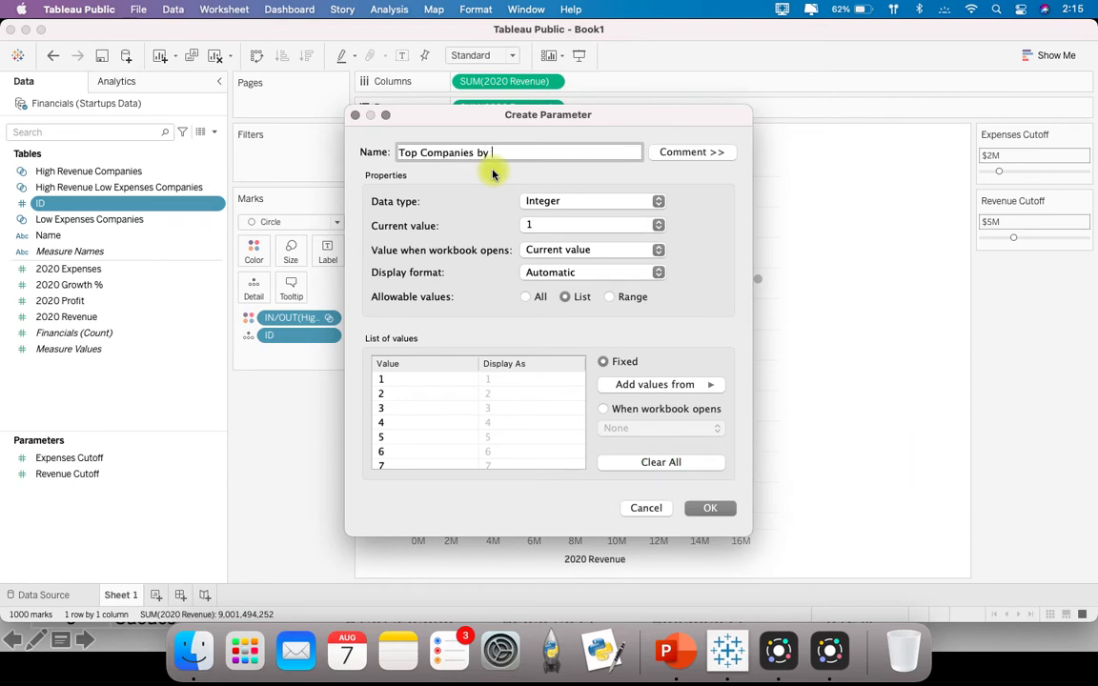
type(" Growth")
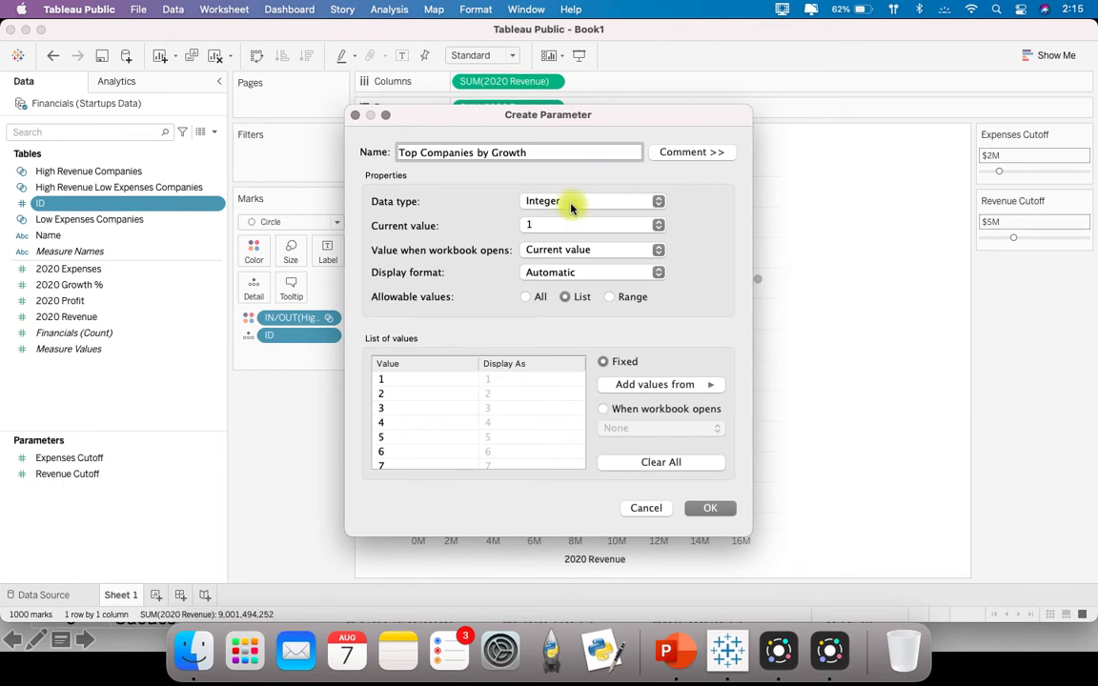
Restrict the parameter to a range with a maximum of 100 and a step size of 1, and create it
left_click(609, 296)
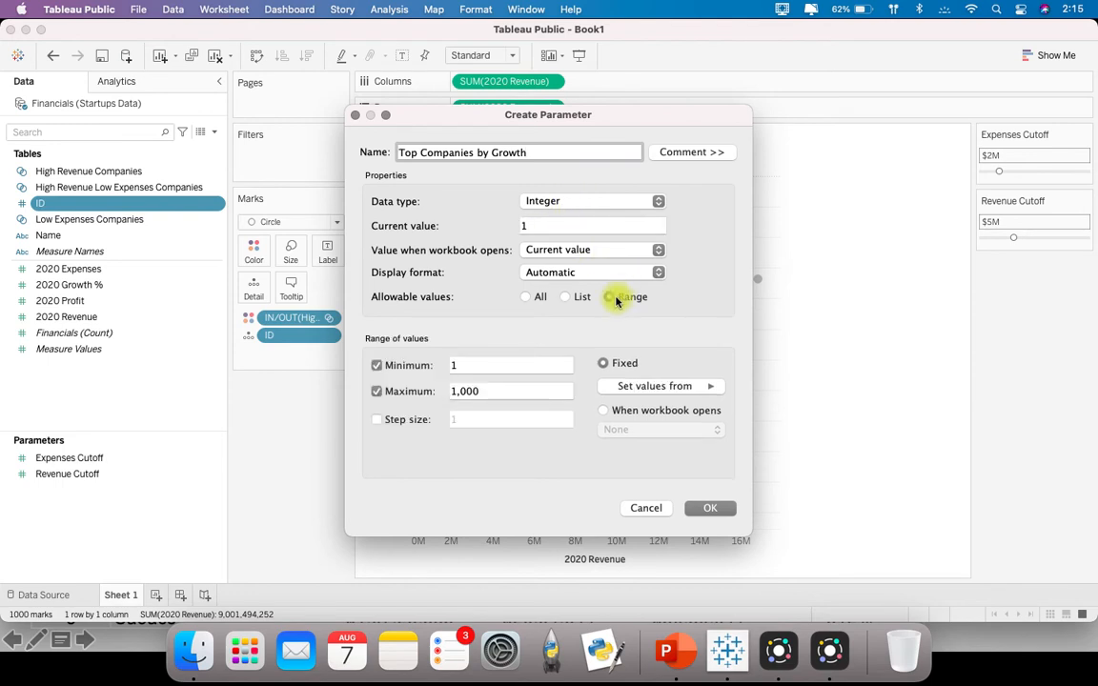
left_click(490, 391)
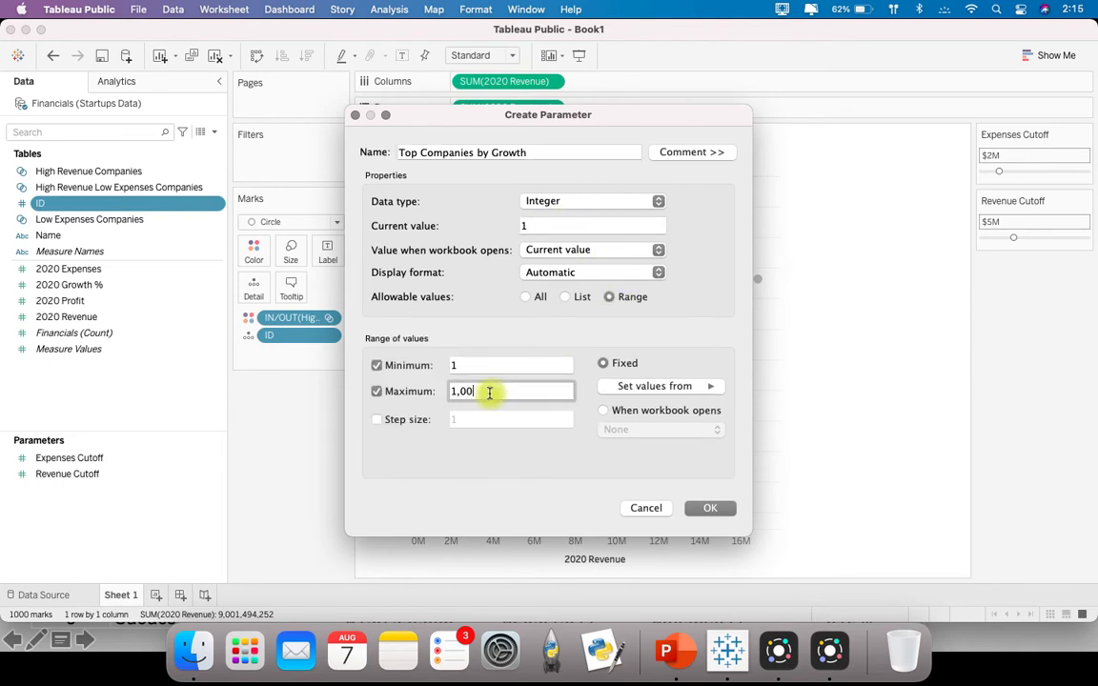
left_click(407, 425)
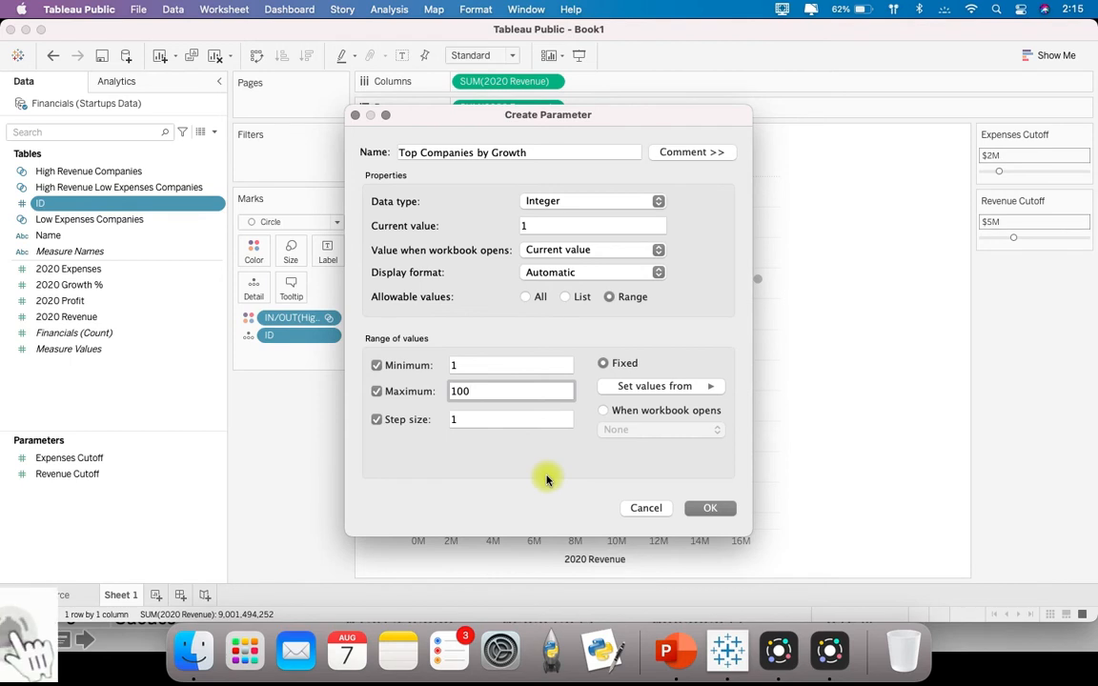
left_click(715, 512)
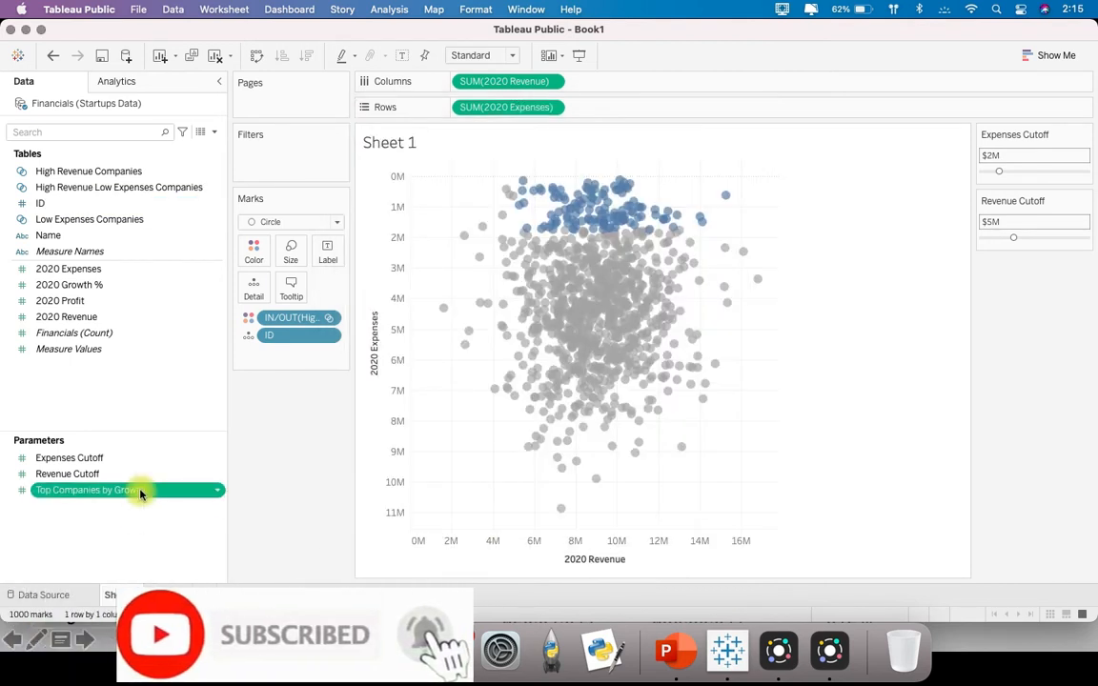
Show the Top Companies by Growth parameter control on the sheet and set it to 10
right_click(141, 493)
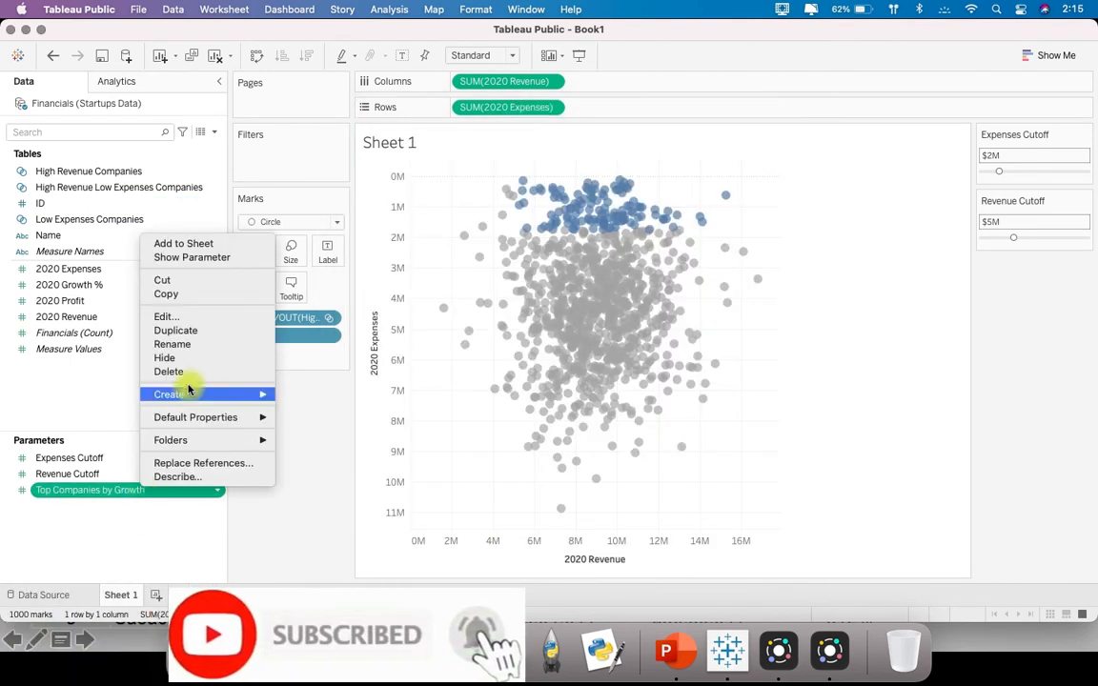
left_click(243, 258)
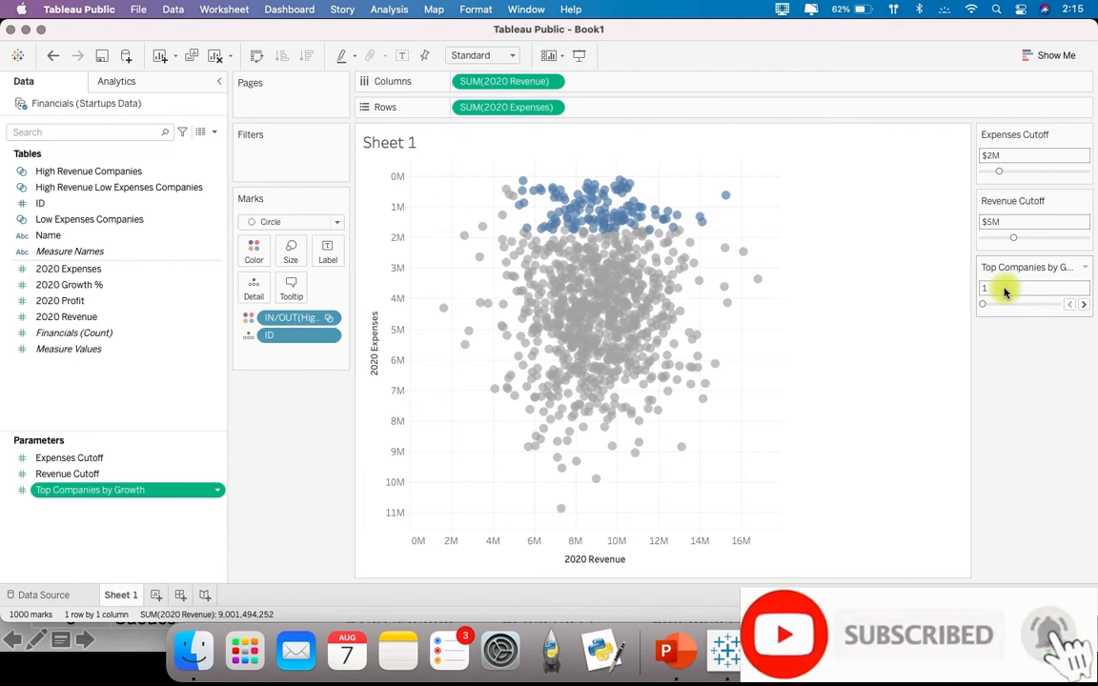
left_click(1084, 305)
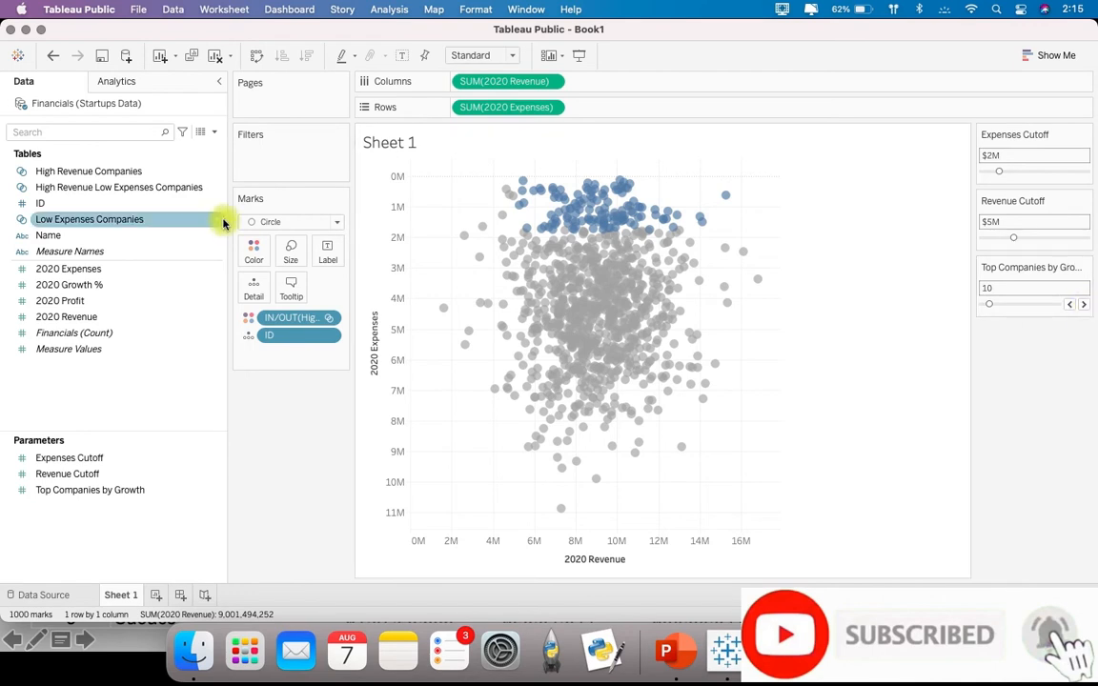
Start another set from the ID field that uses all members
left_click(47, 206)
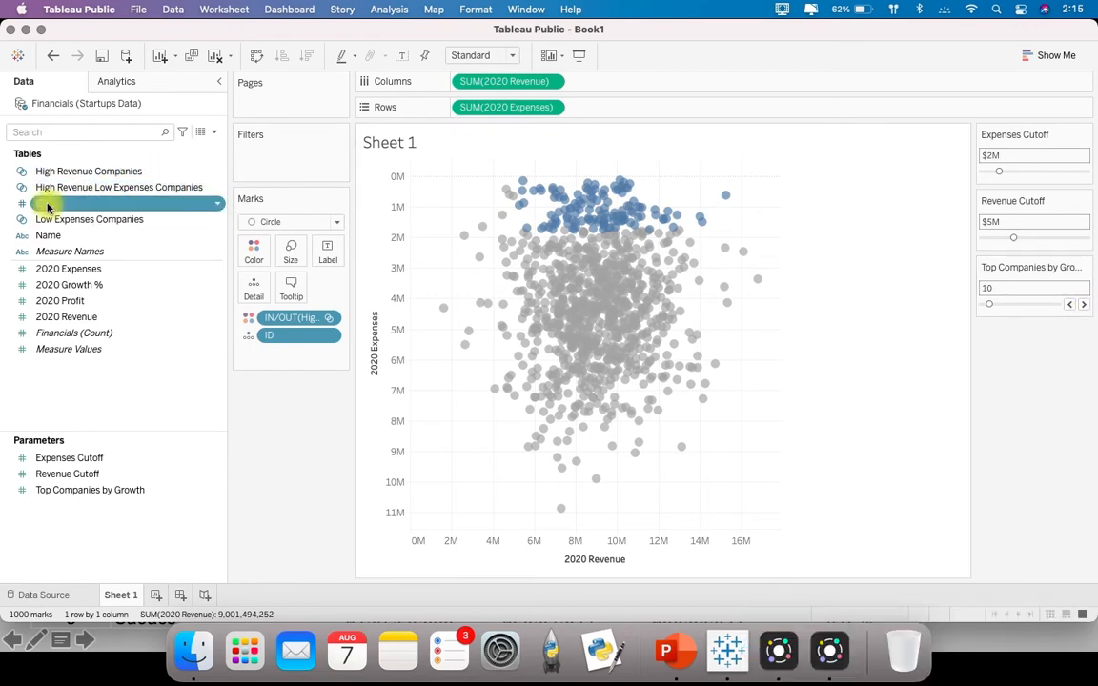
right_click(48, 206)
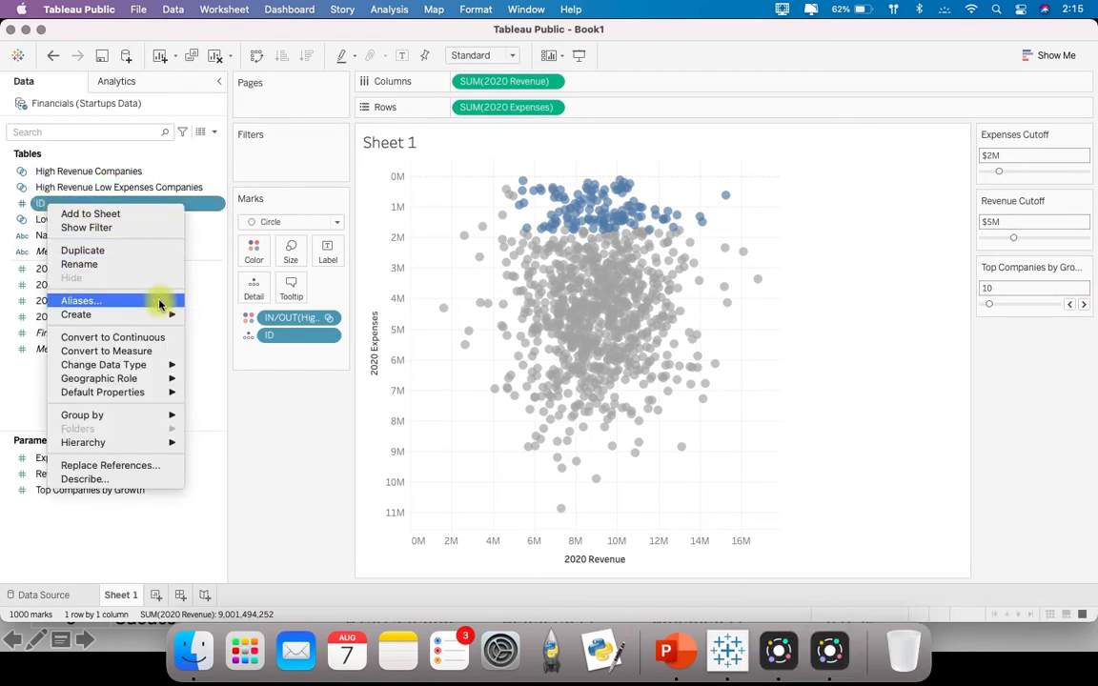
mouse_move(162, 316)
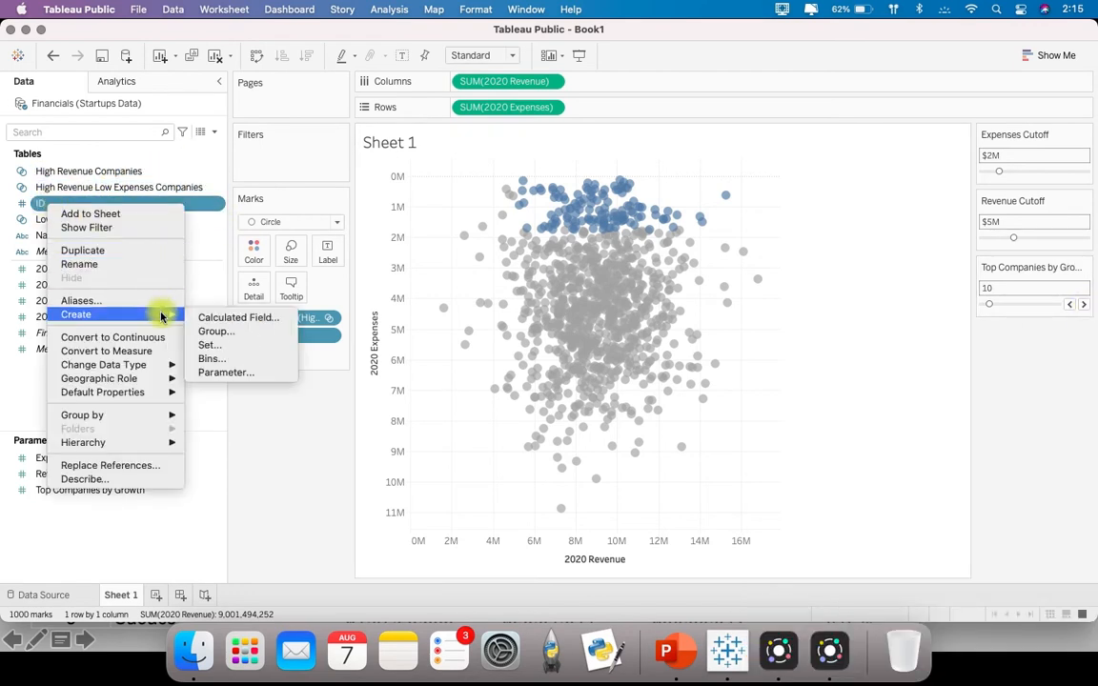
left_click(228, 348)
left_click_drag(477, 78, 230, 147)
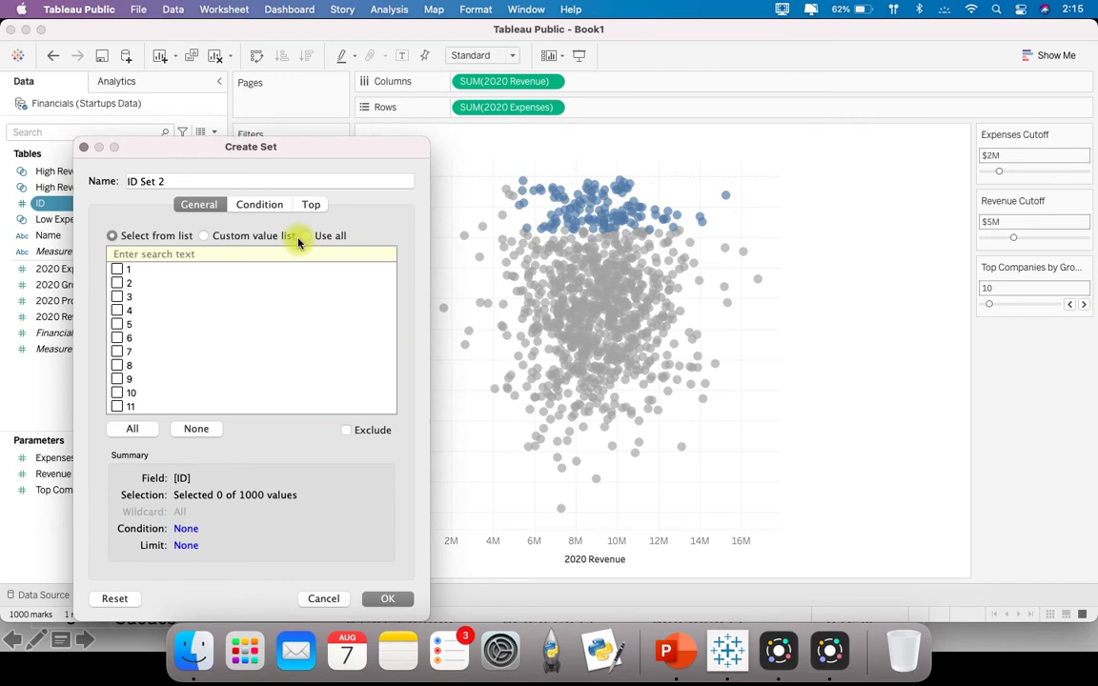
left_click(296, 238)
left_click(306, 236)
Limit the set to the top Top Companies by Growth parameter value by sum of 2020 Growth %, and create it as Top Companies - by Growth%
left_click(317, 206)
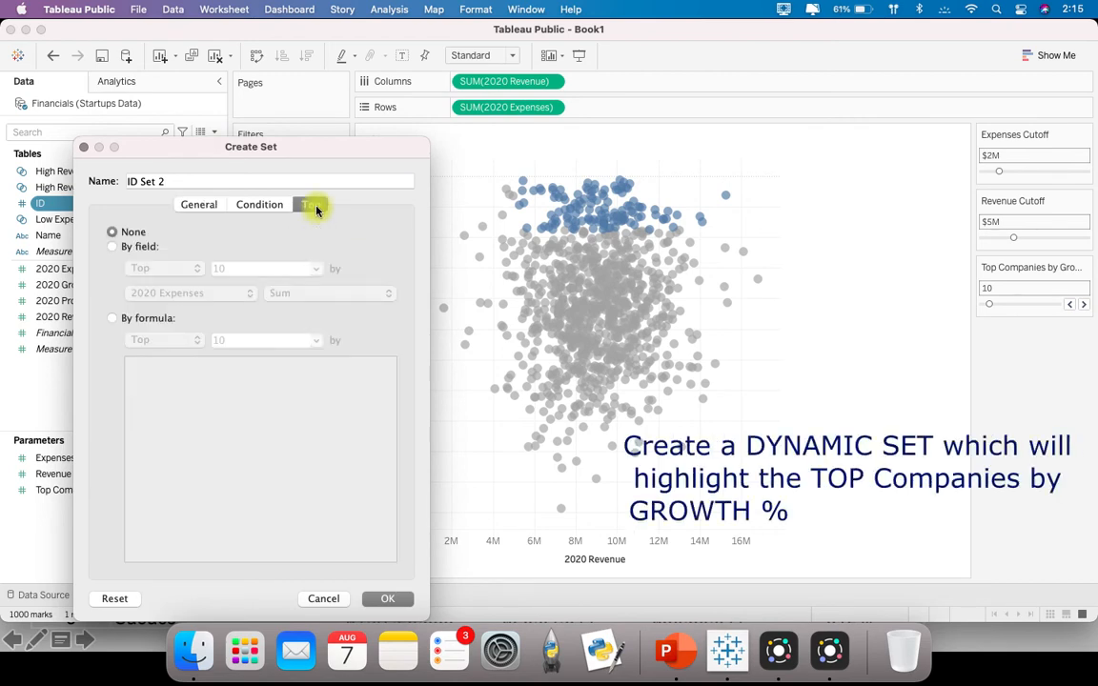
left_click(134, 250)
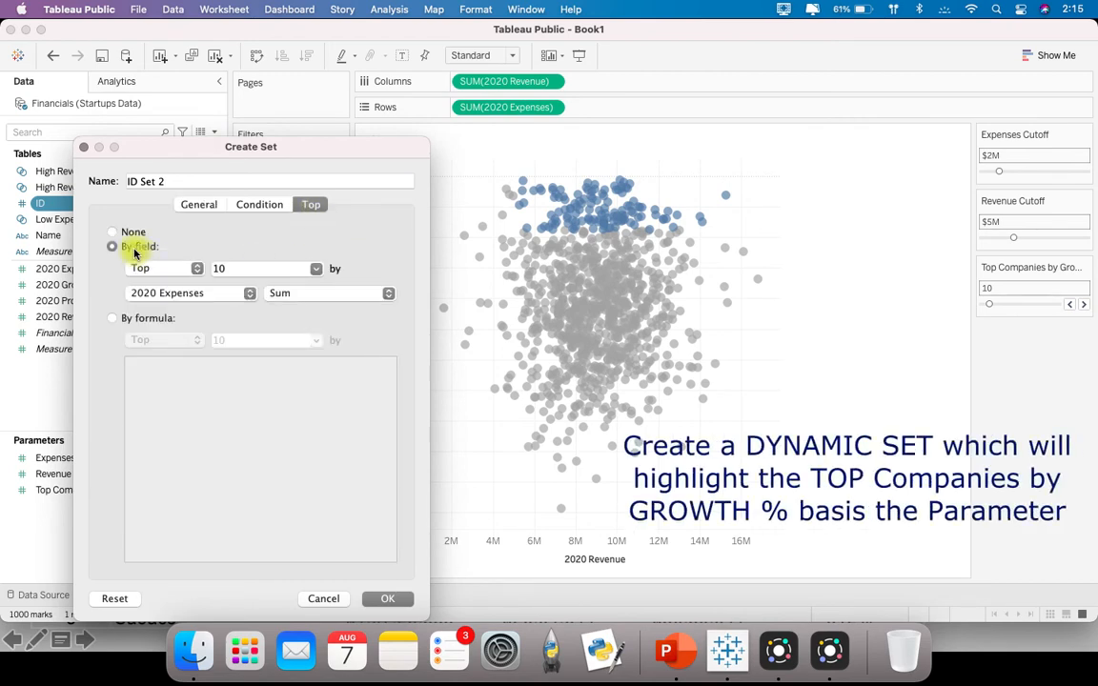
left_click(317, 270)
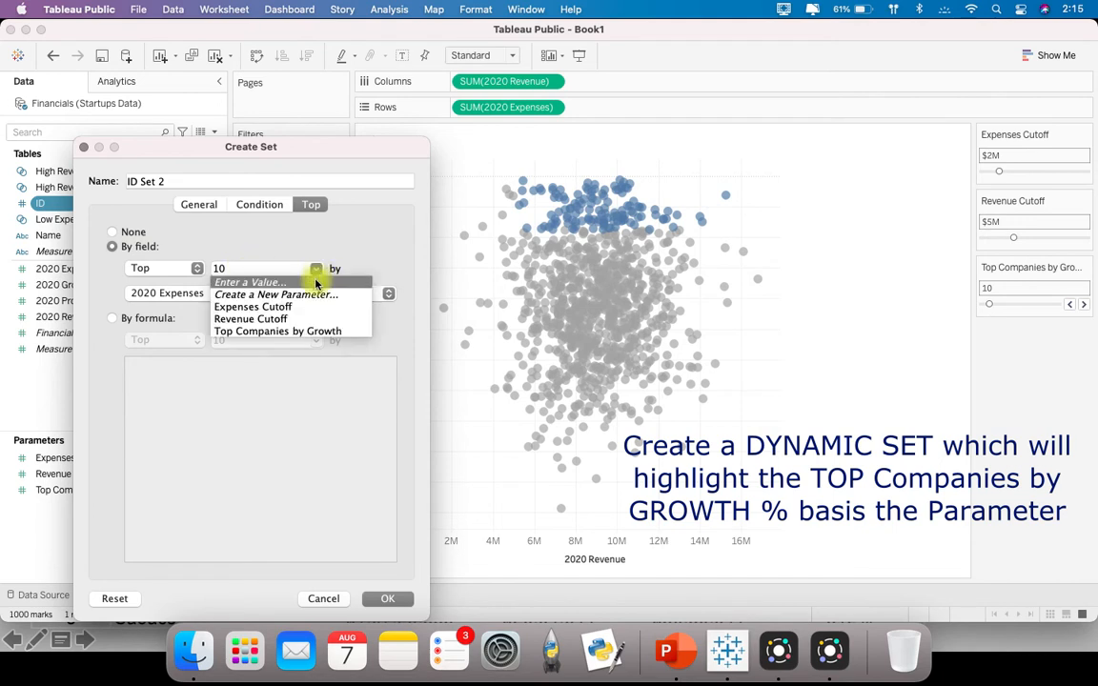
left_click(333, 332)
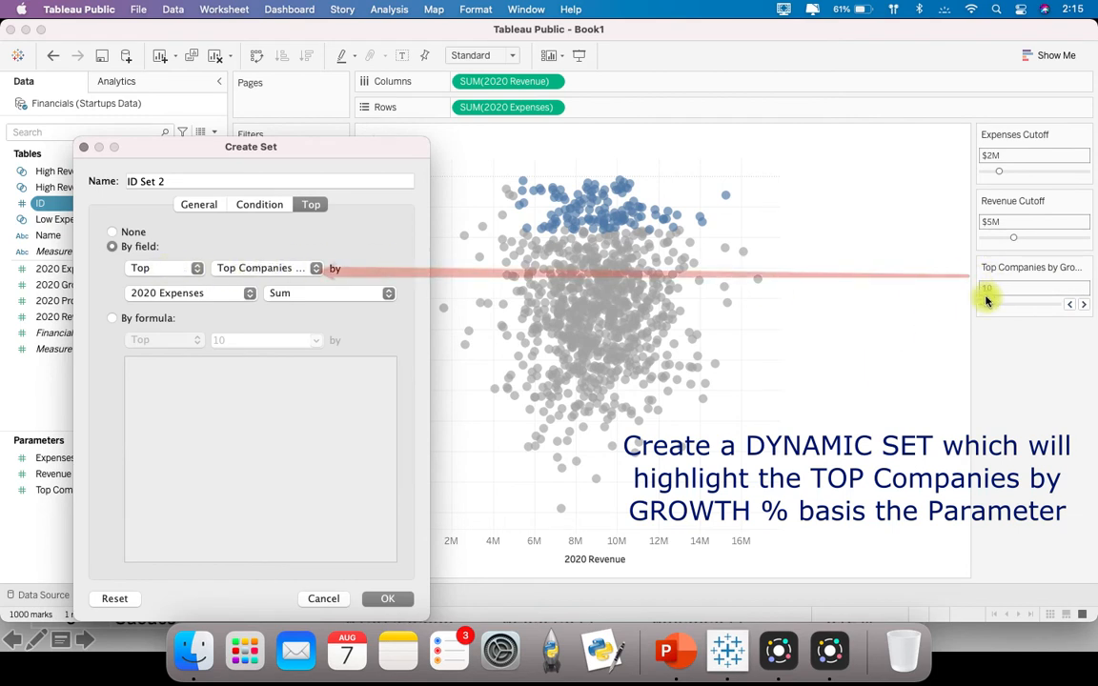
left_click(251, 292)
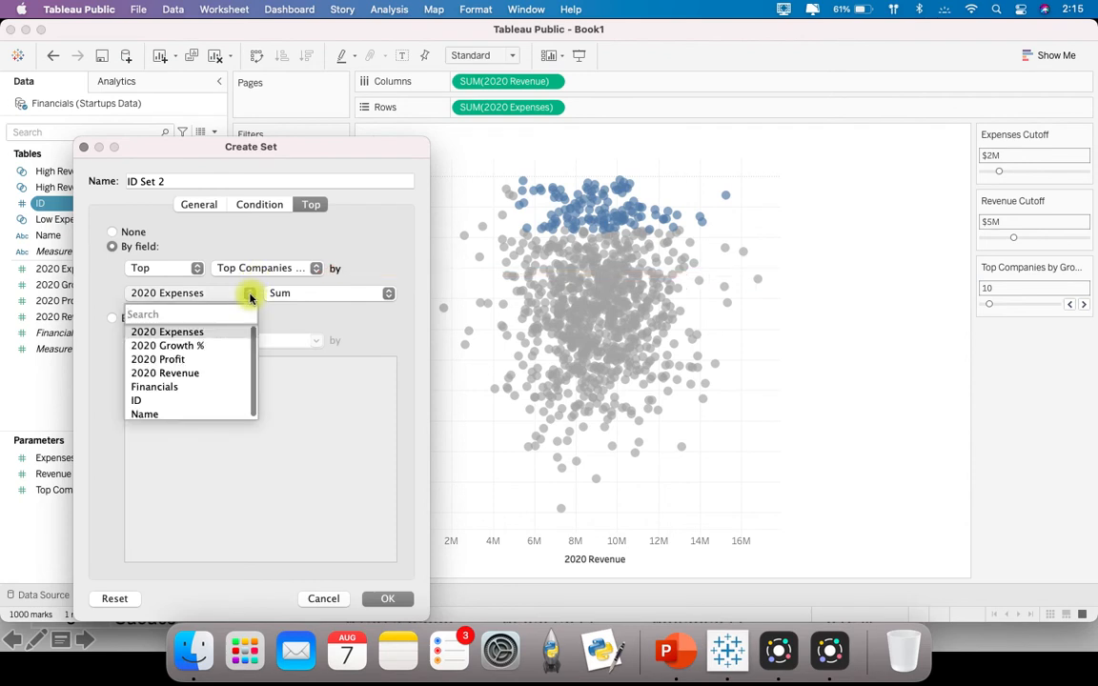
left_click(174, 347)
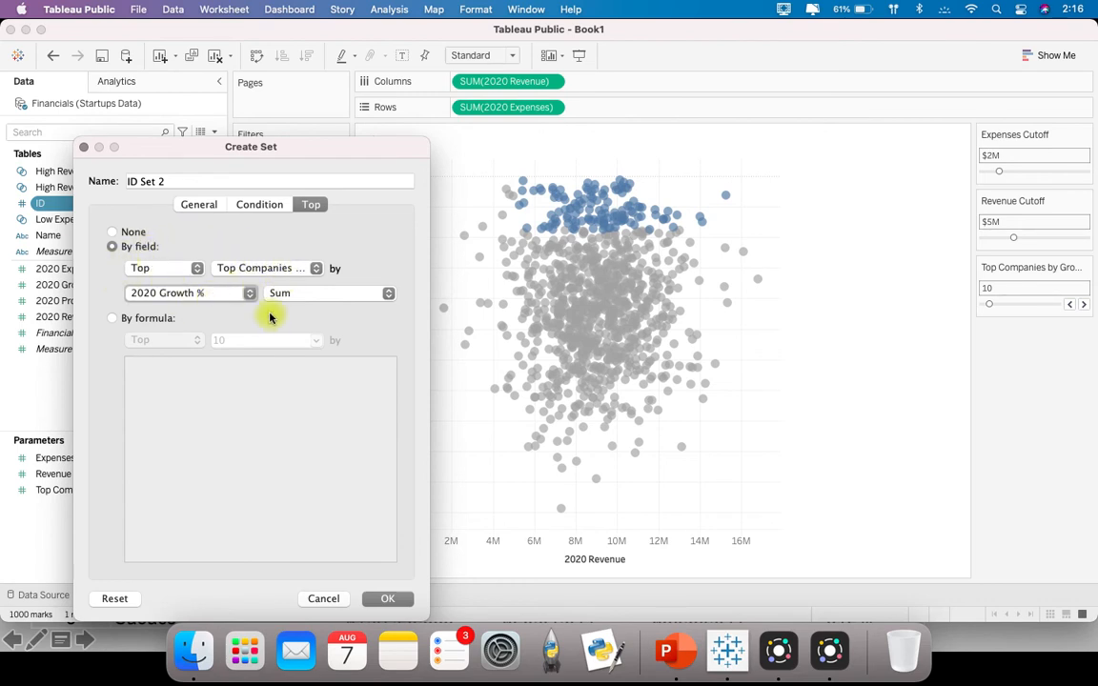
left_click(191, 181)
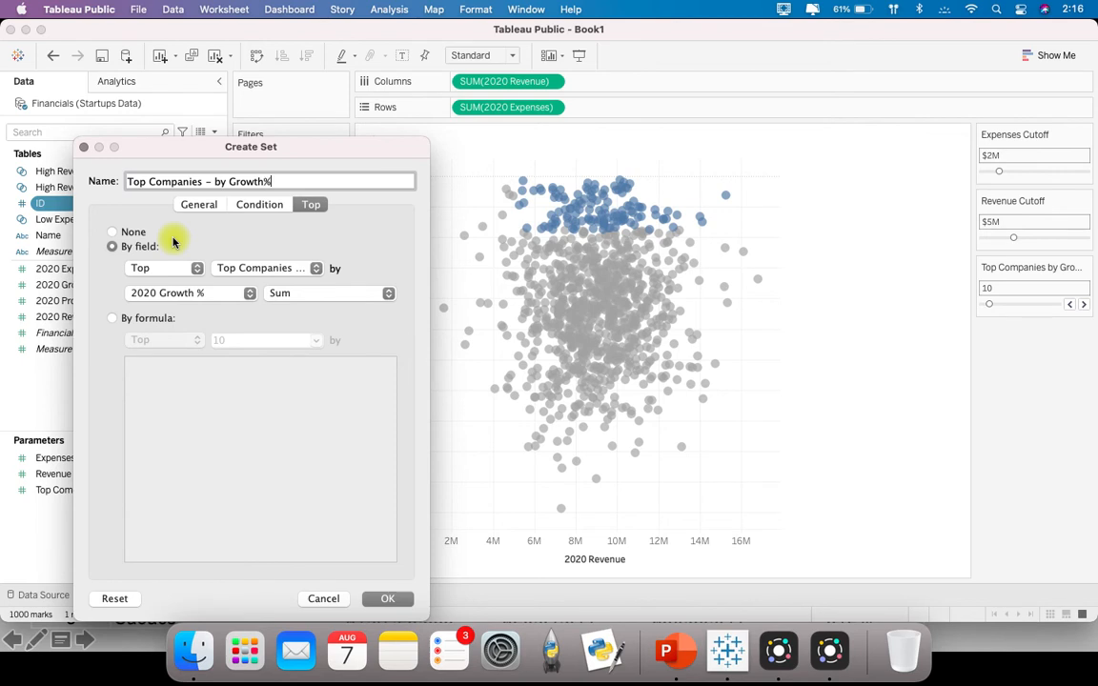
left_click(386, 598)
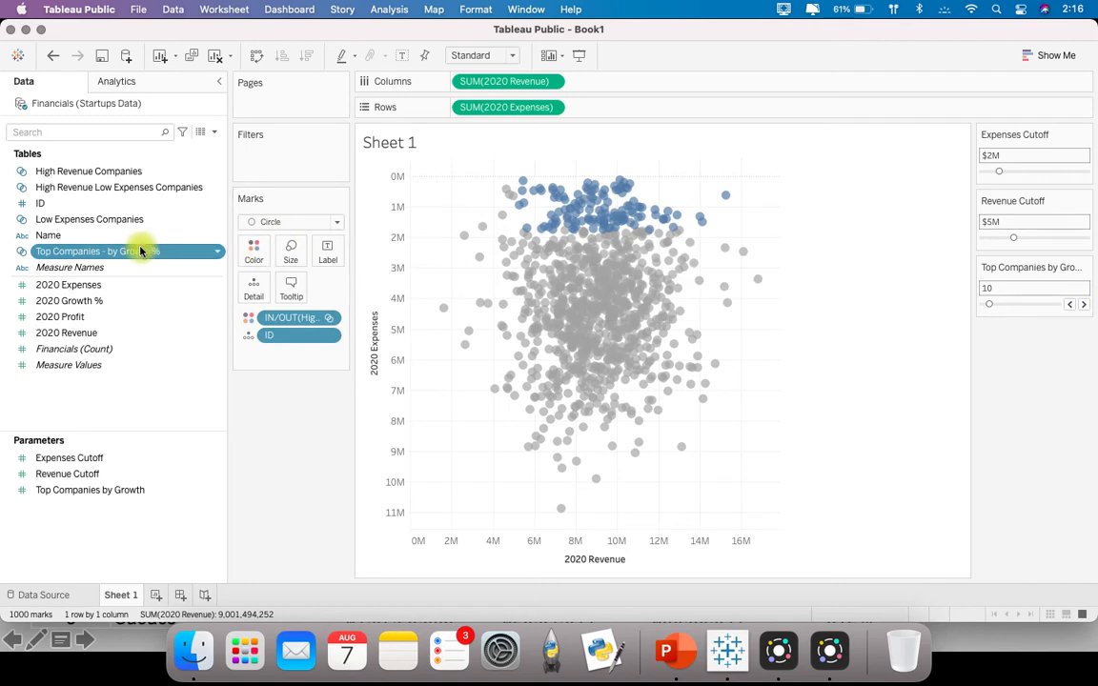
Color the scatter plot marks by both the High Revenue Low Expenses Companies and Top Companies - by Growth% sets
left_click(156, 188)
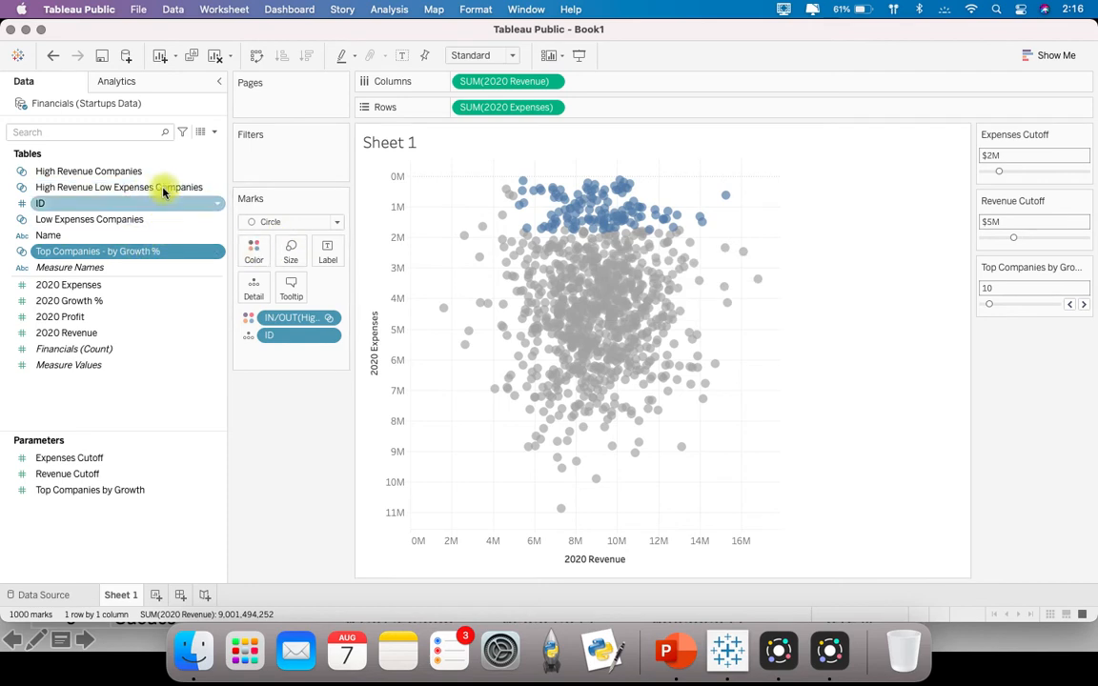
left_click(150, 253, "super")
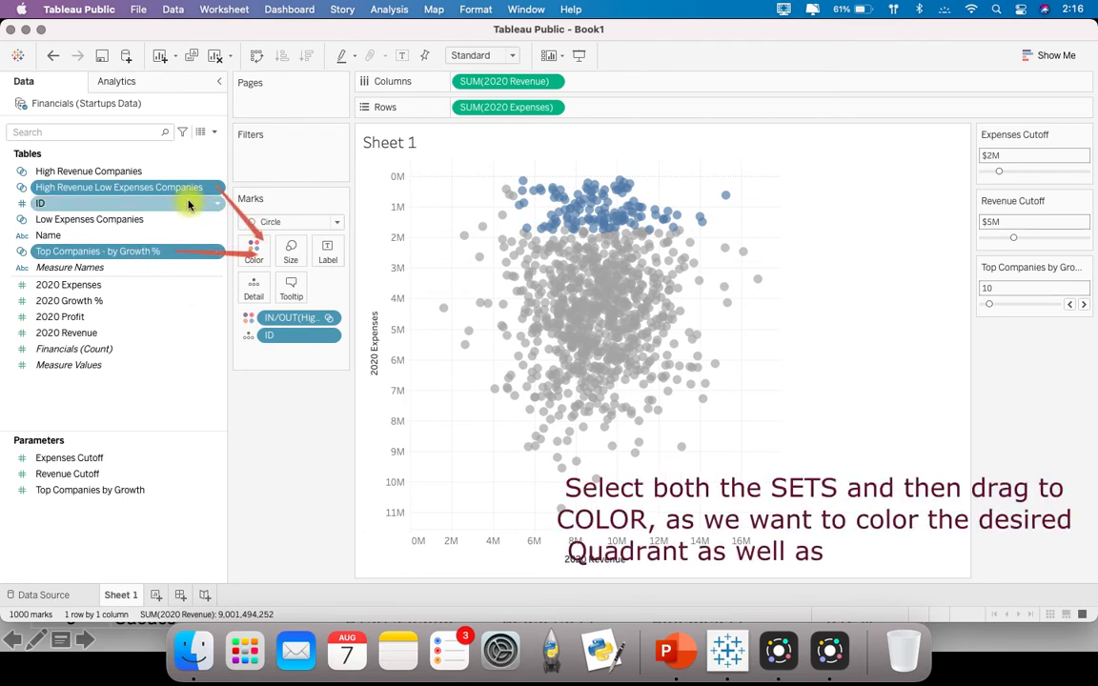
left_click_drag(200, 187, 243, 246)
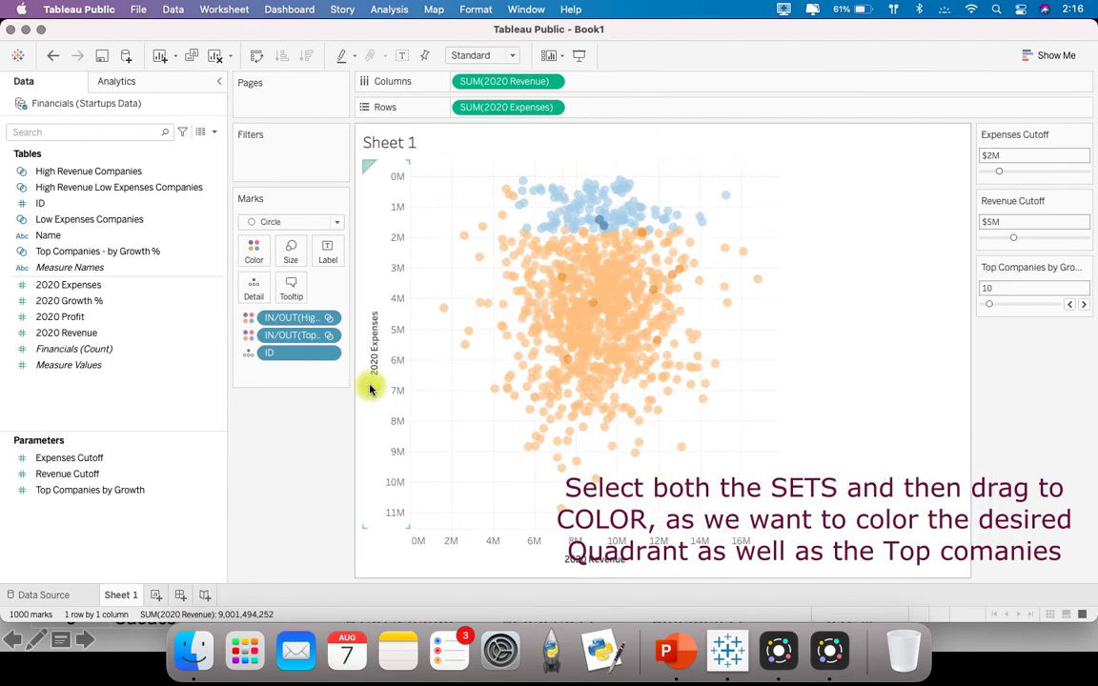
Edit the mark colors and assign dark red from the Traffic Light palette to the In, In item
left_click(260, 255)
left_click(291, 301)
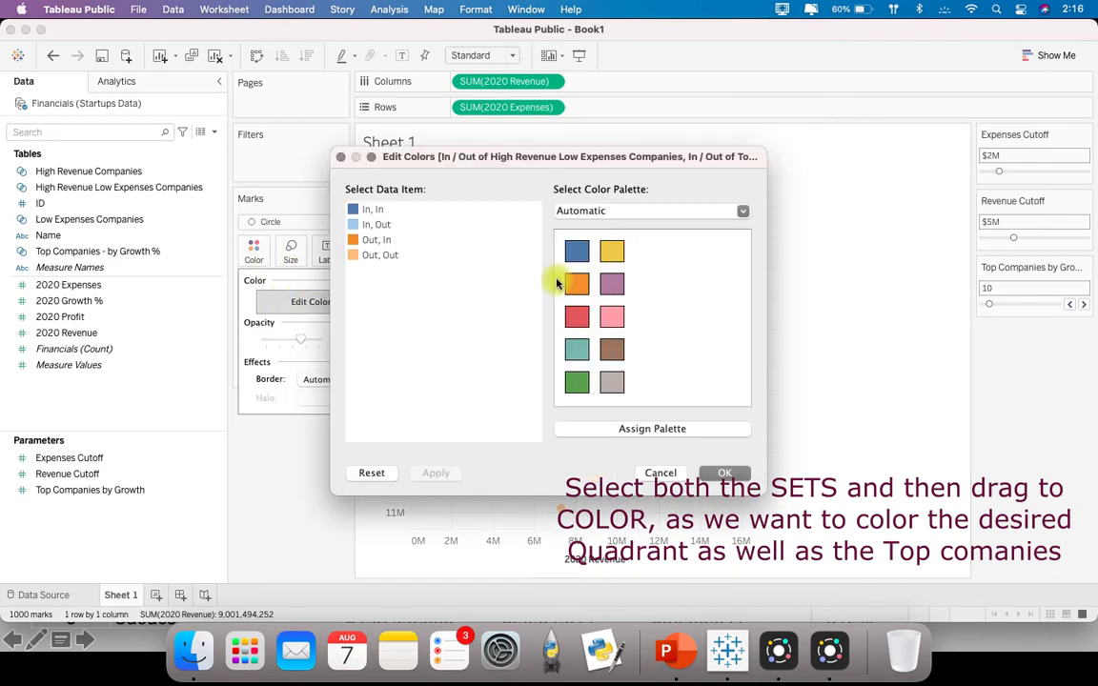
left_click_drag(767, 427, 1057, 483)
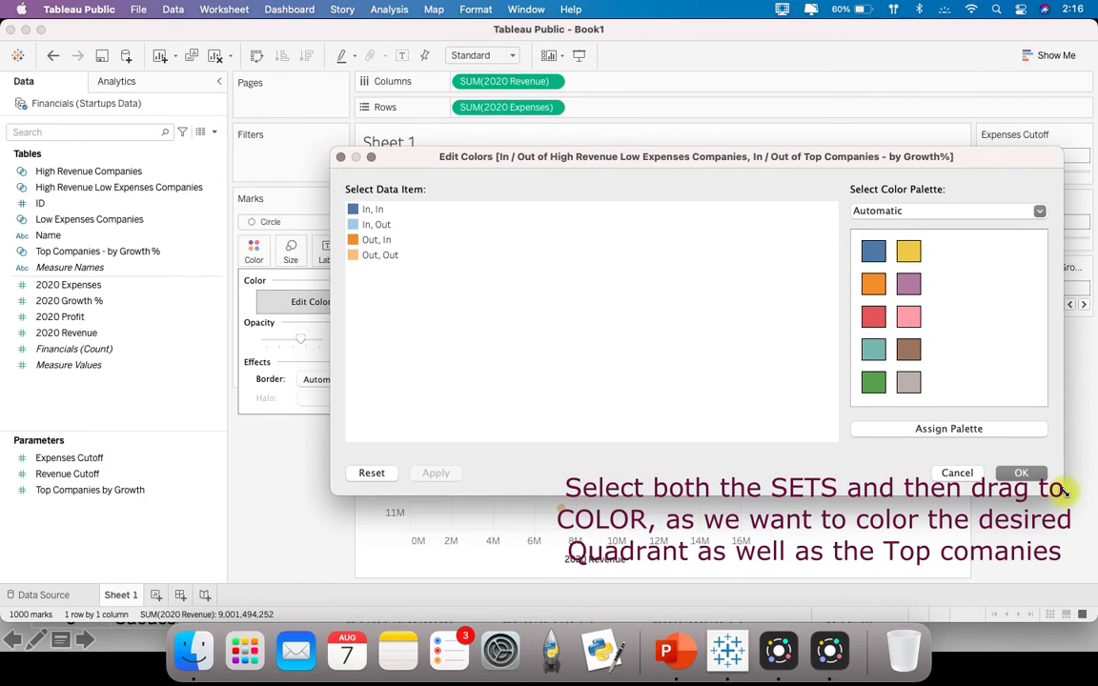
left_click_drag(687, 153, 484, 372)
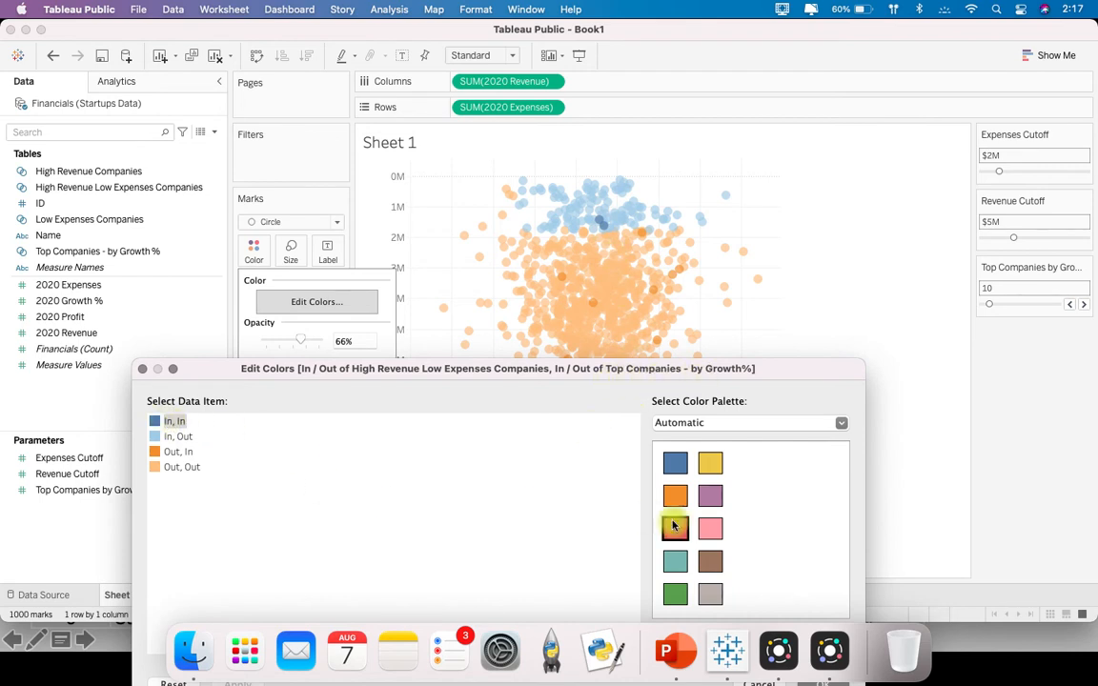
left_click(735, 423)
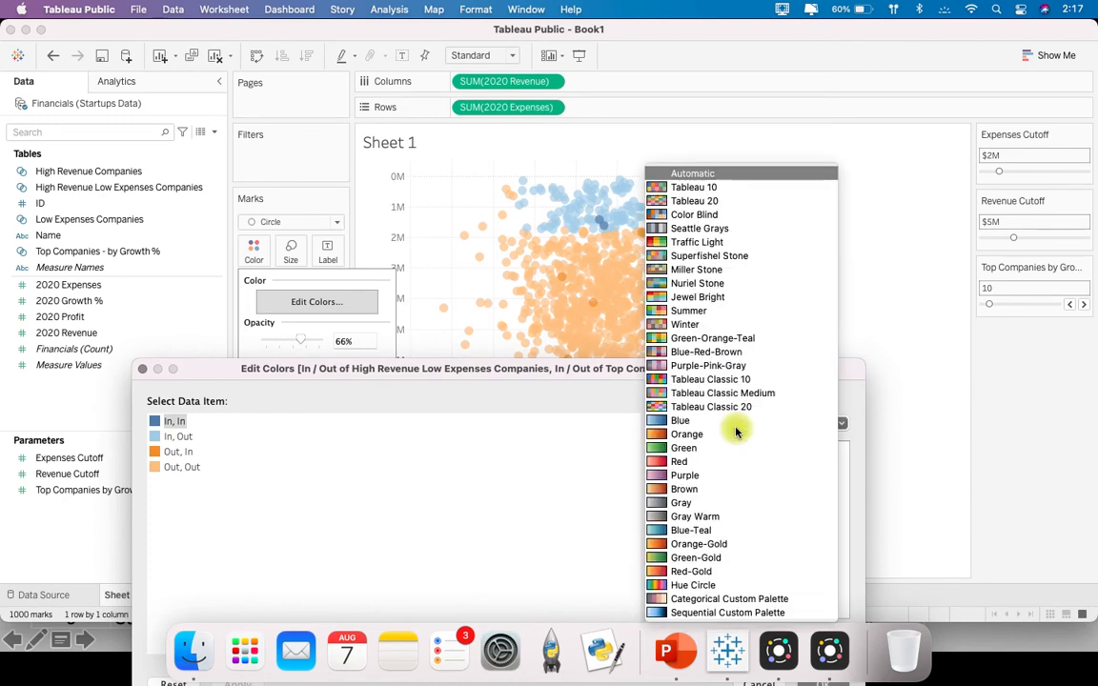
left_click(700, 244)
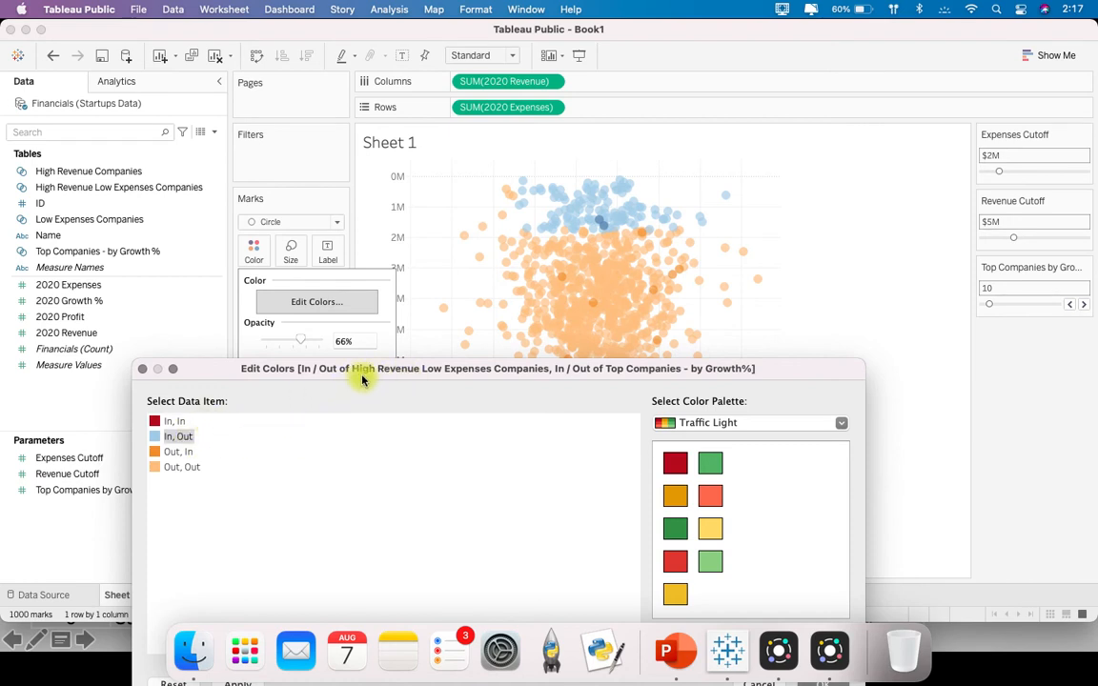
Using the Color Blind palette, color In, Out medium blue and both Out, In and Out, Out light gray, and accept the colors
left_click(722, 422)
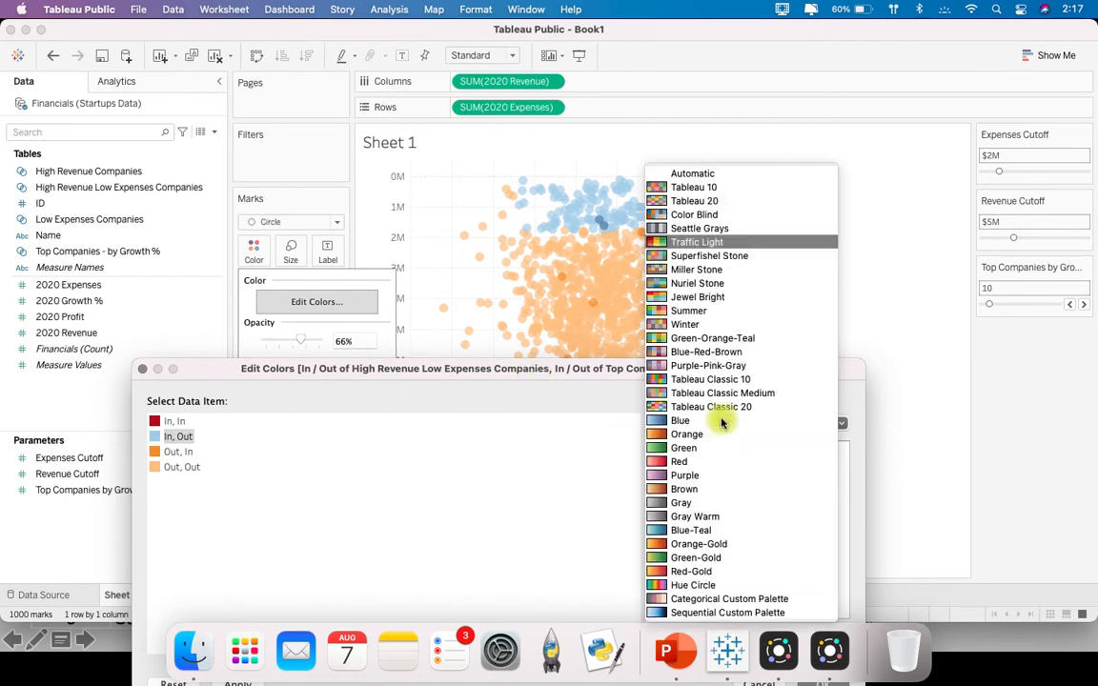
left_click(710, 214)
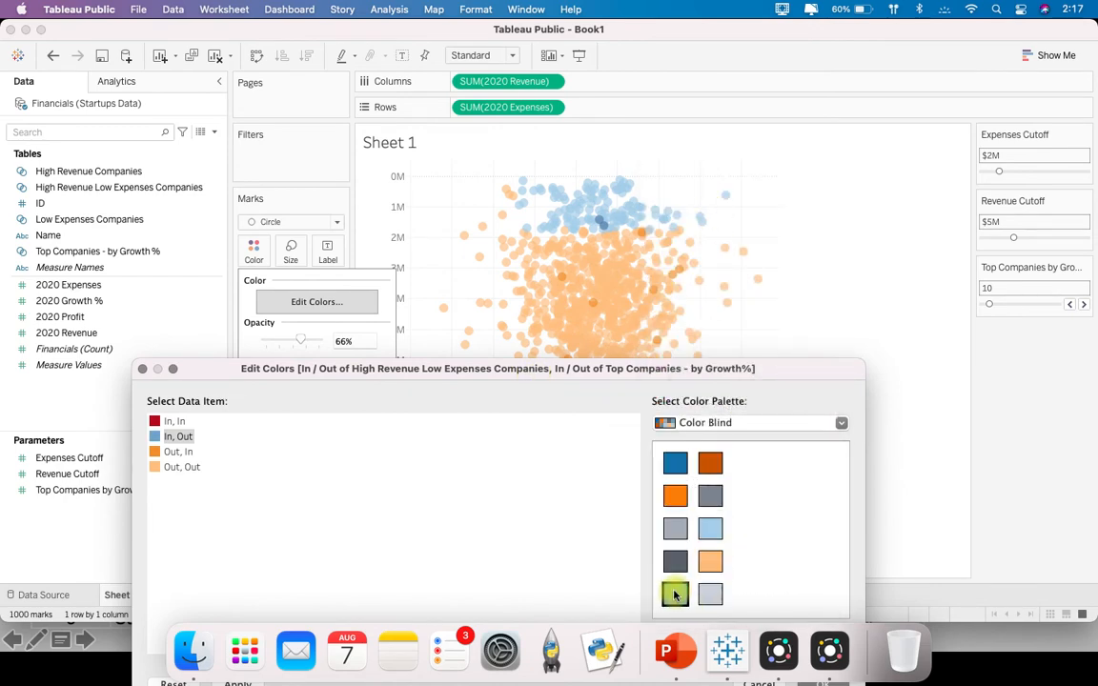
left_click(180, 454)
left_click(188, 468, "shift")
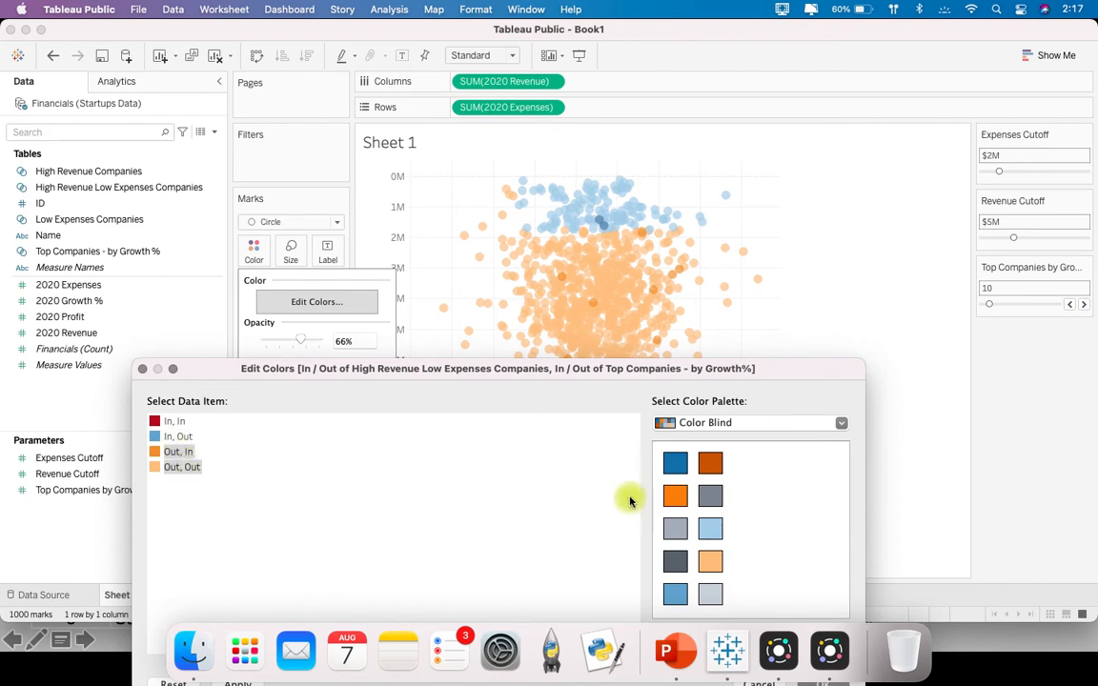
left_click(672, 526)
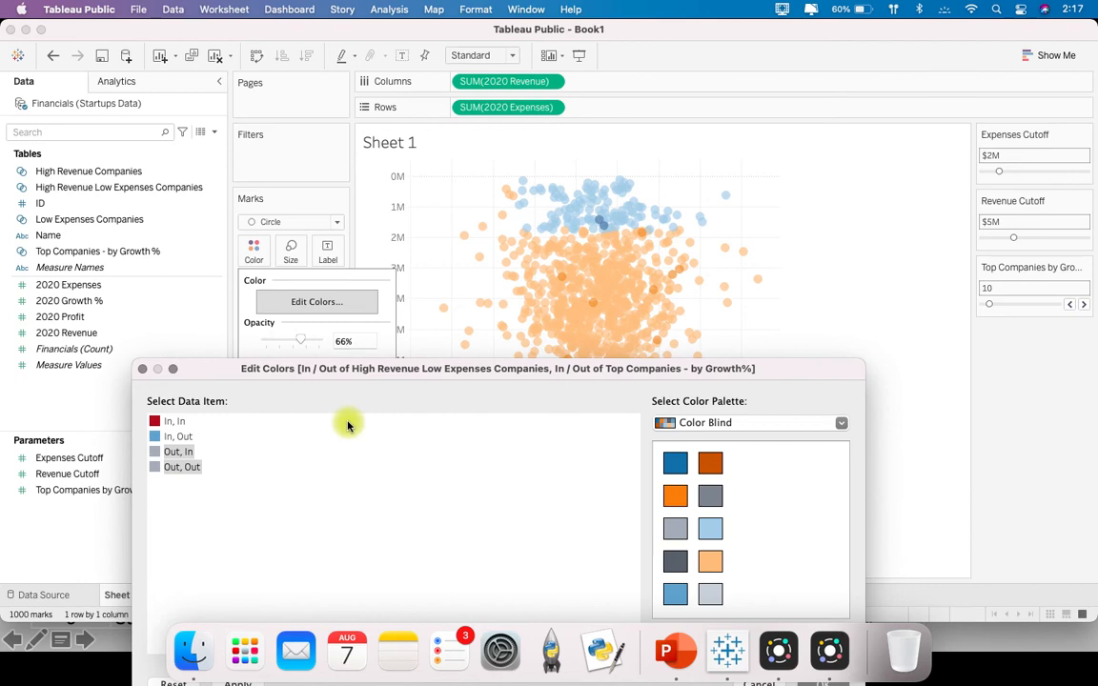
left_click_drag(385, 380, 359, 123)
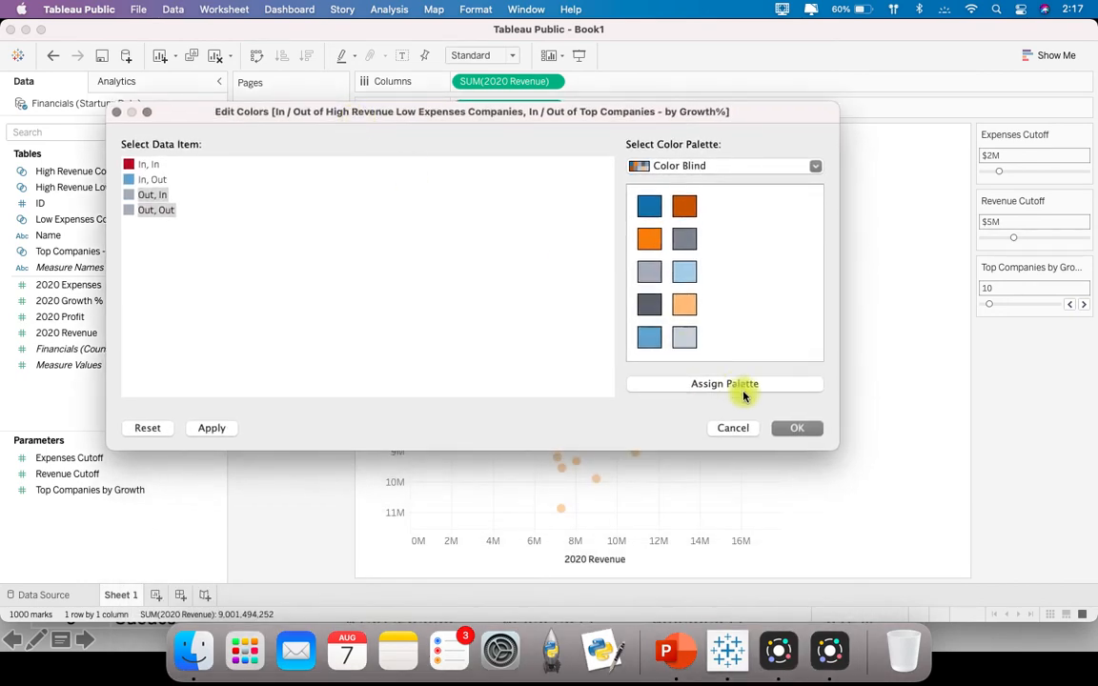
left_click(784, 431)
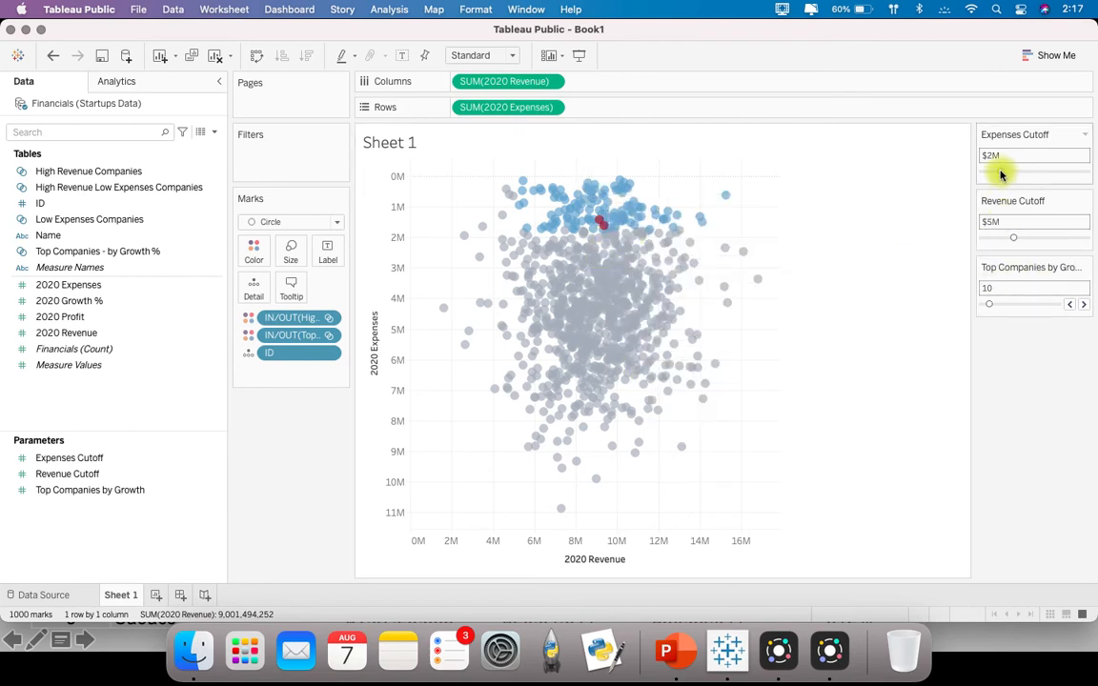
Set the Expenses Cutoff parameter to $5M and the Revenue Cutoff parameter to $8M
left_click_drag(1009, 173, 1031, 172)
left_click_drag(1014, 237, 1043, 239)
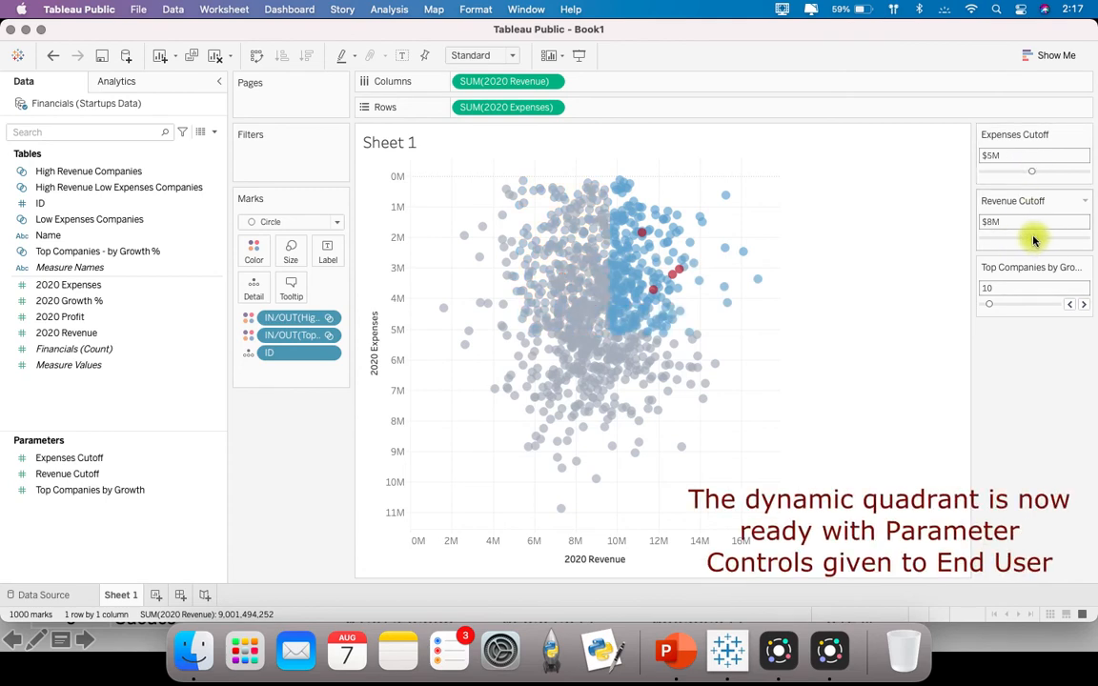
left_click_drag(1034, 239, 1025, 237)
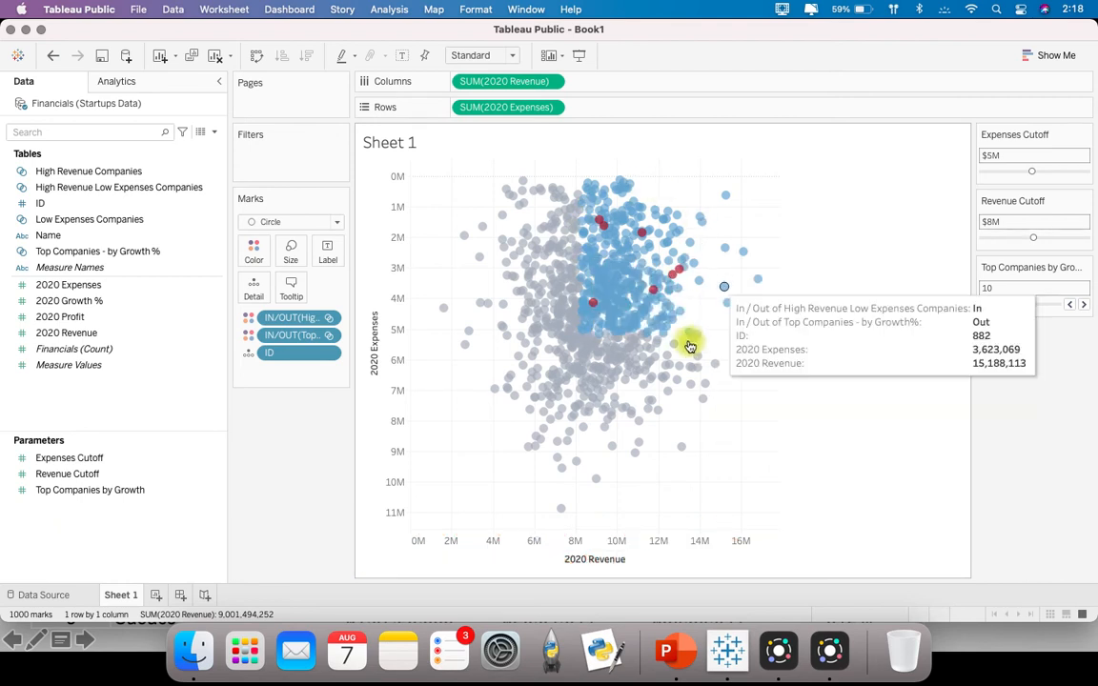
Add a reference line to the 2020 Revenue axis based on the Revenue Cutoff parameter, labeled with its value
mouse_move(675, 346)
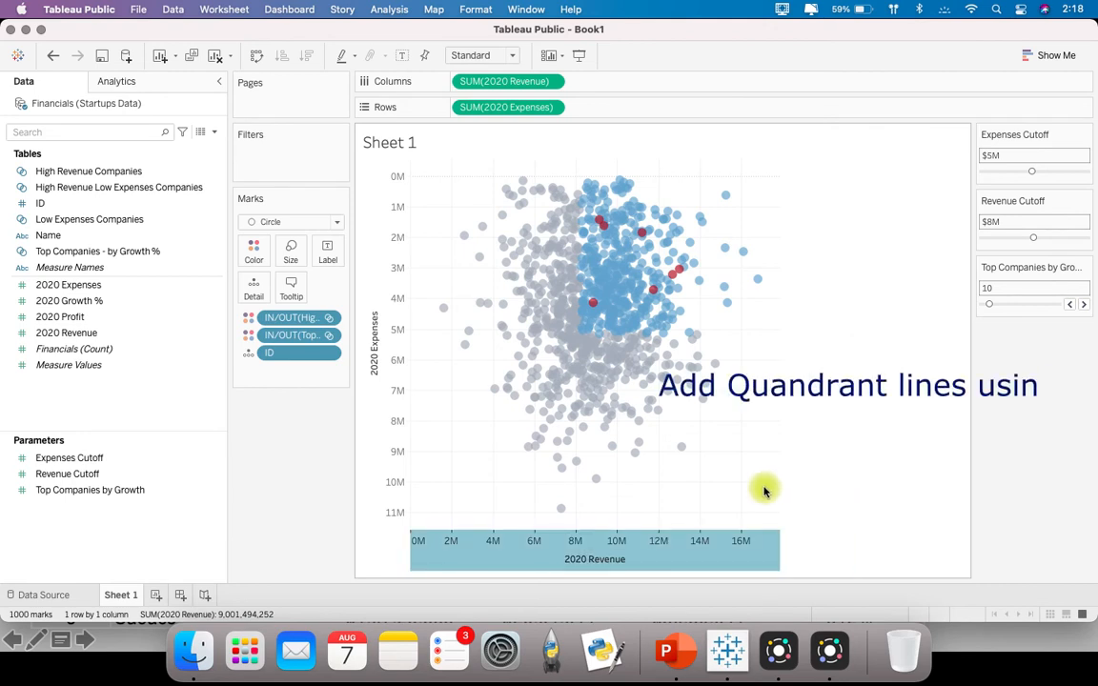
right_click(734, 563)
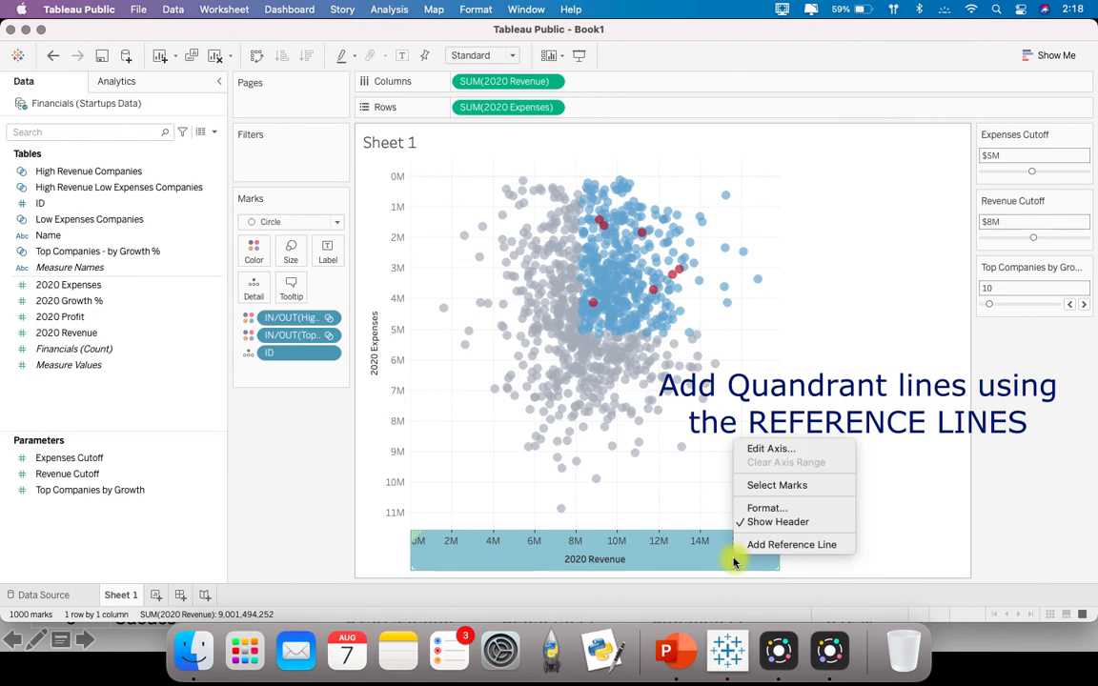
left_click(822, 546)
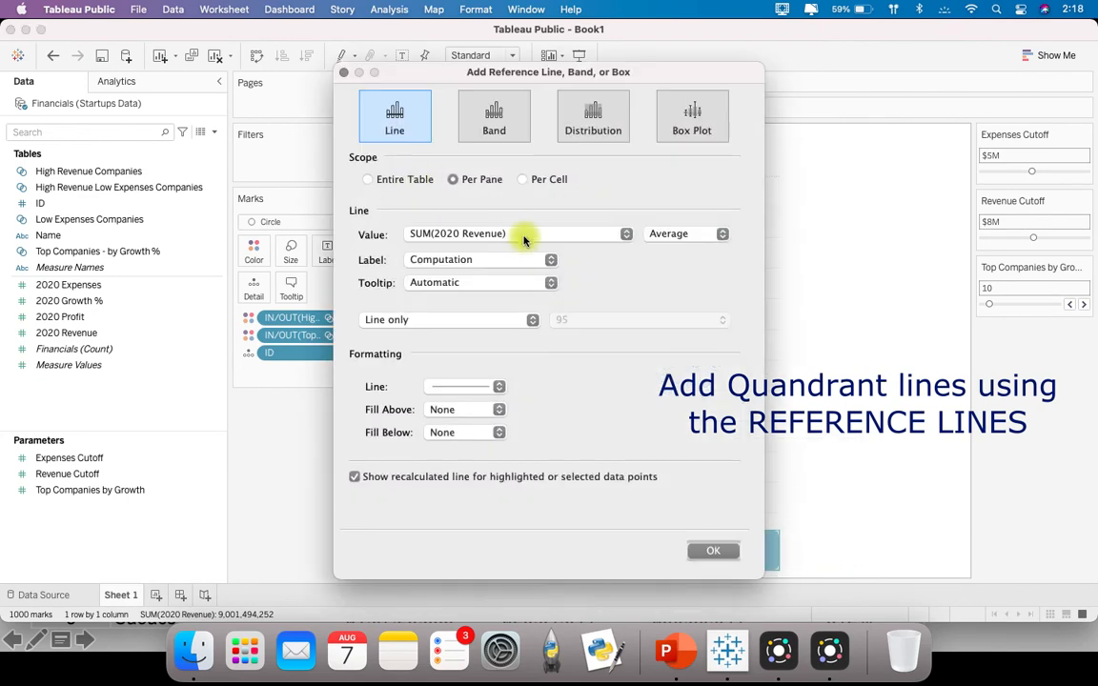
left_click(523, 240)
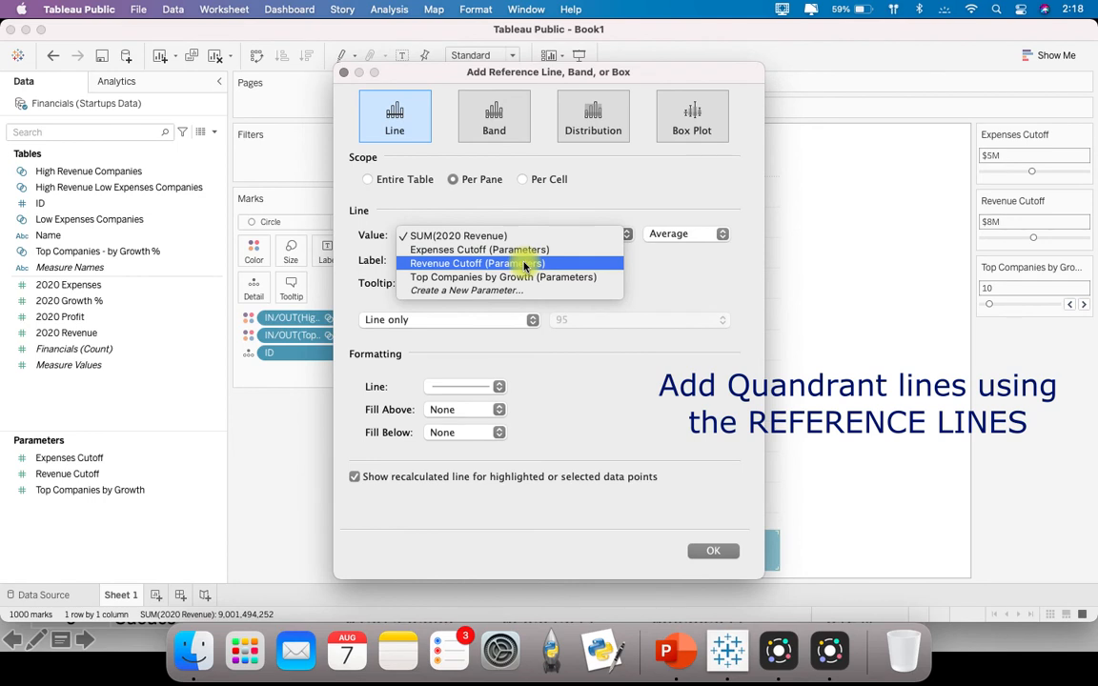
left_click(523, 263)
left_click(480, 258)
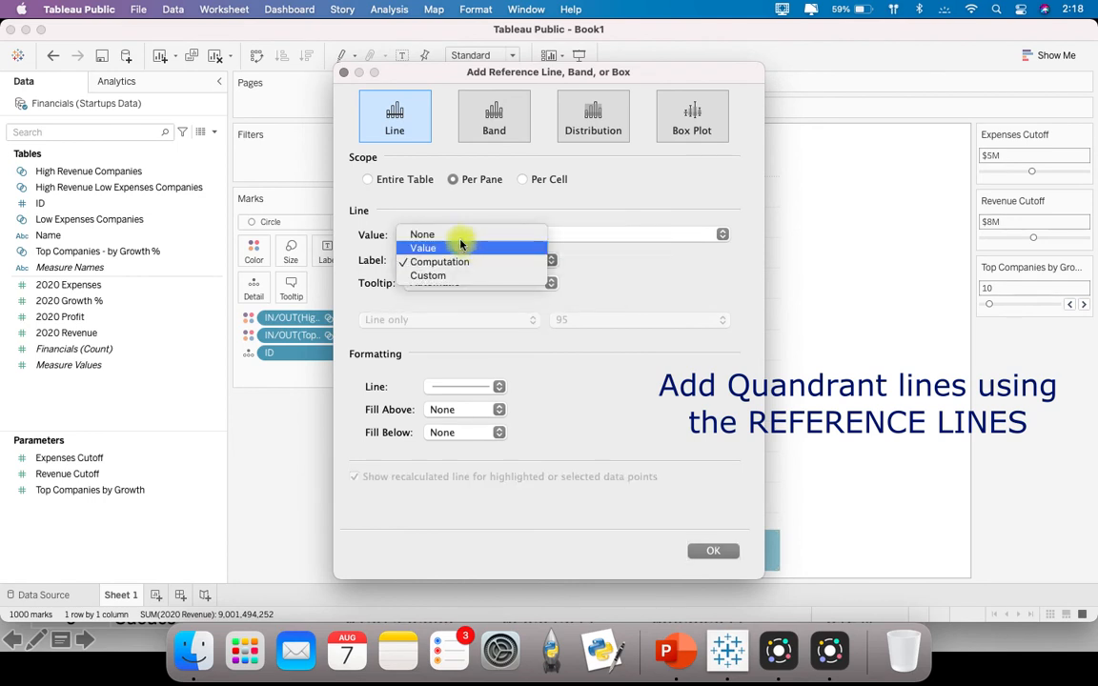
left_click(440, 249)
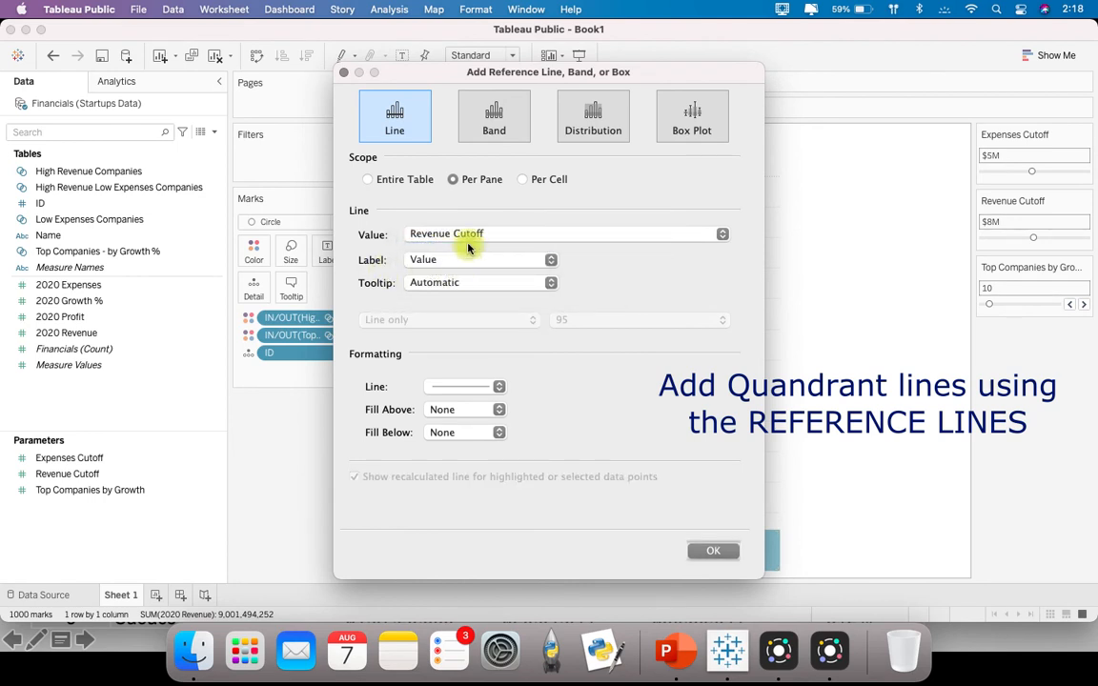
left_click(717, 555)
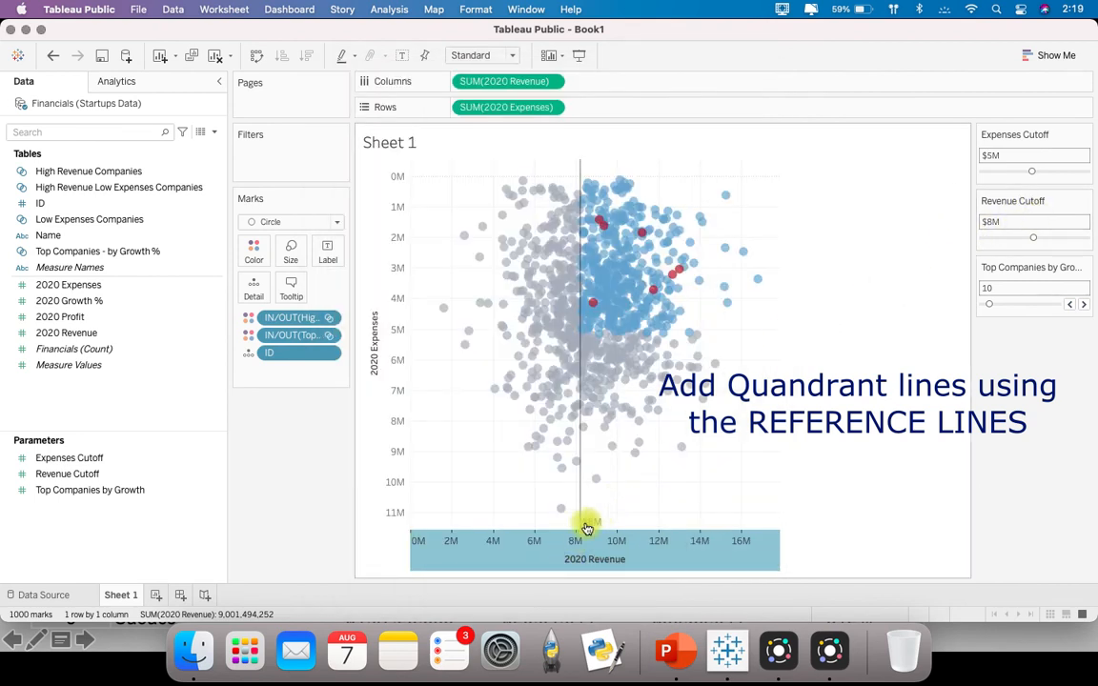
Add a reference line to the 2020 Expenses axis based on the Expenses Cutoff parameter, labeled with its value, and deselect the axis
right_click(377, 410)
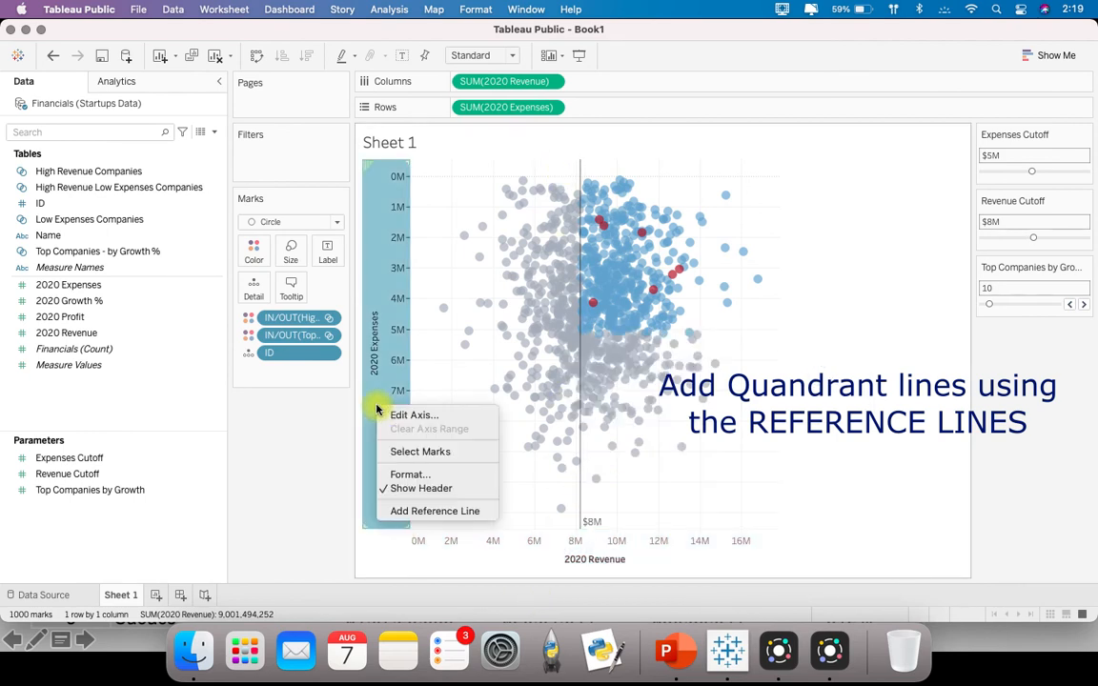
left_click(476, 516)
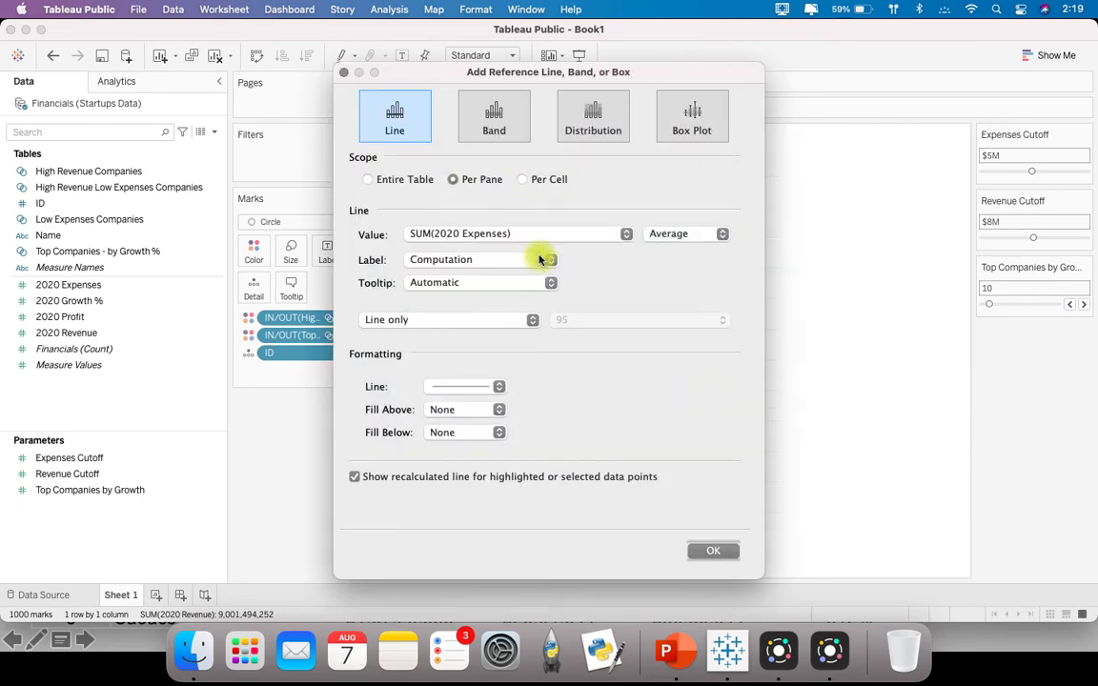
left_click(472, 259)
left_click(584, 238)
left_click(584, 236)
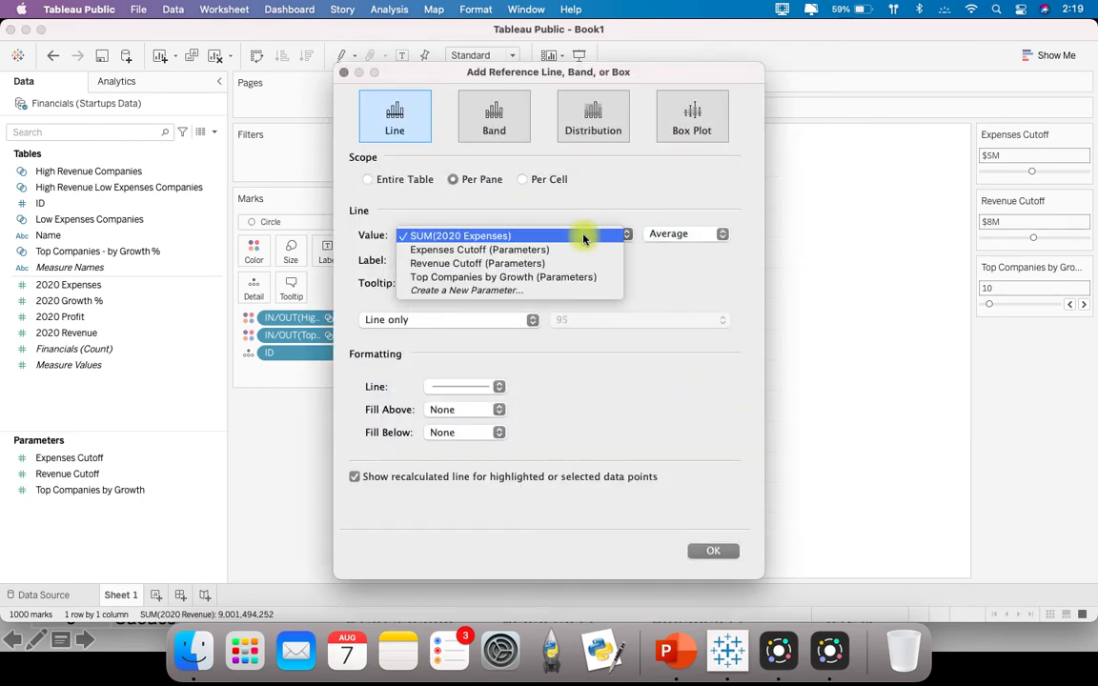
left_click(495, 253)
left_click(473, 258)
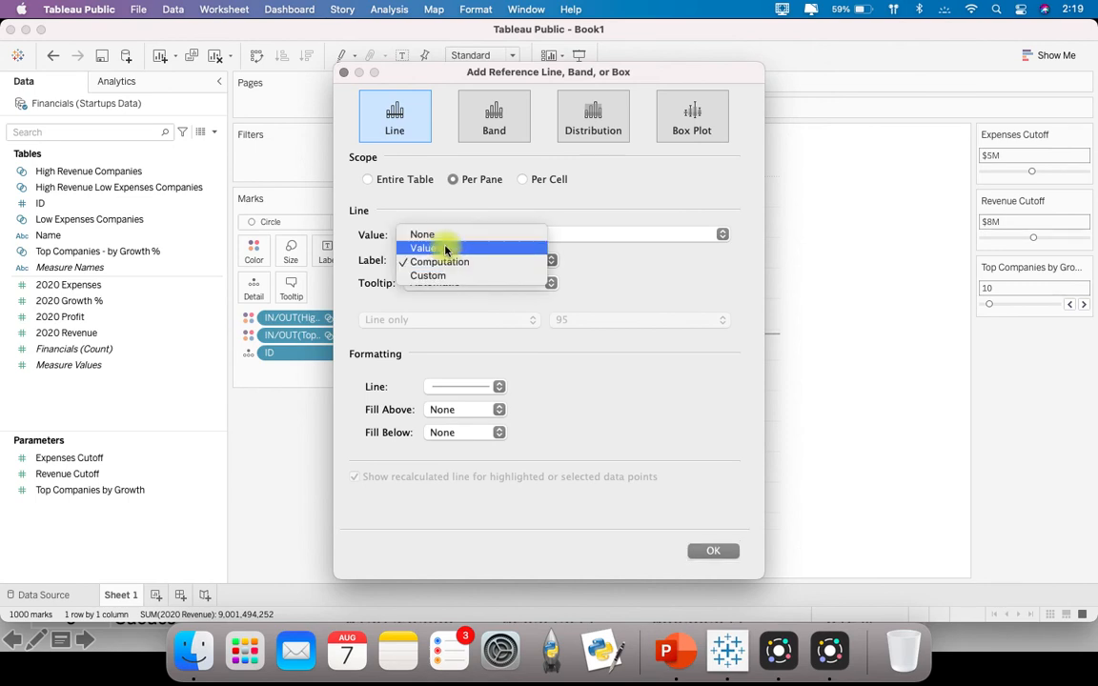
left_click(445, 249)
left_click(738, 555)
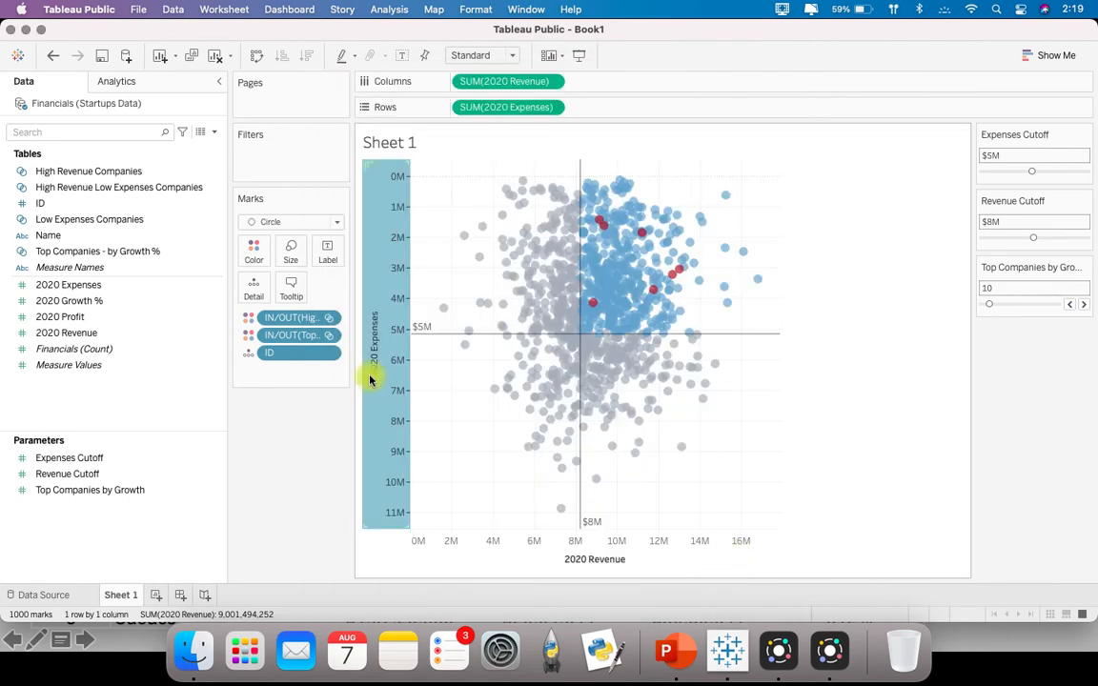
mouse_move(411, 339)
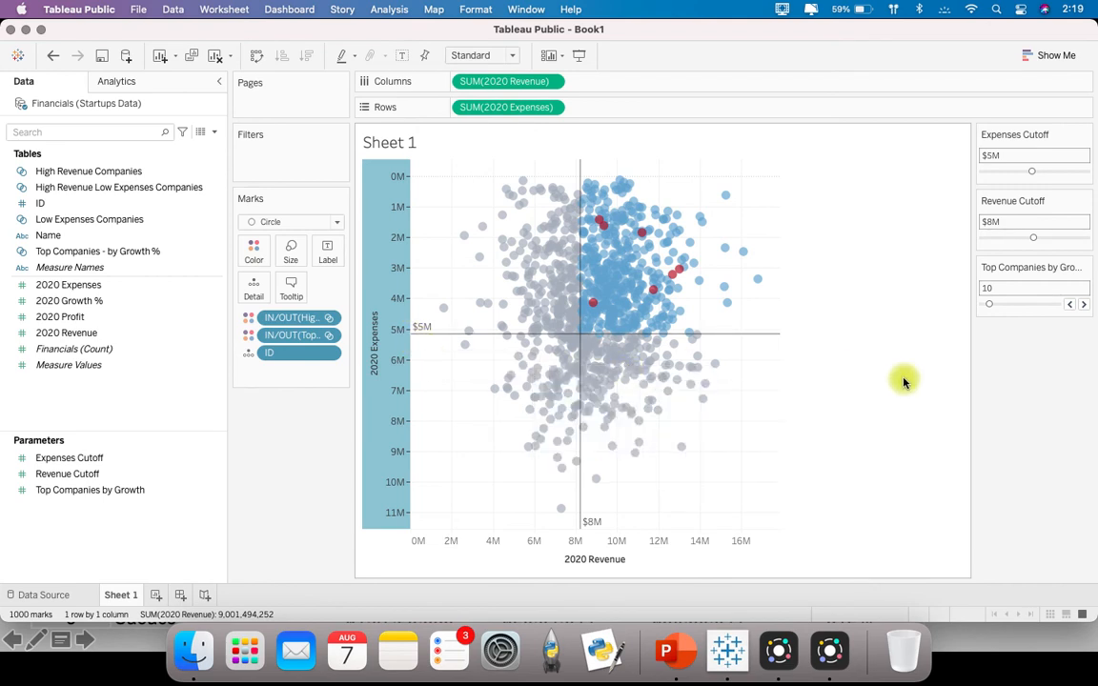
left_click(864, 275)
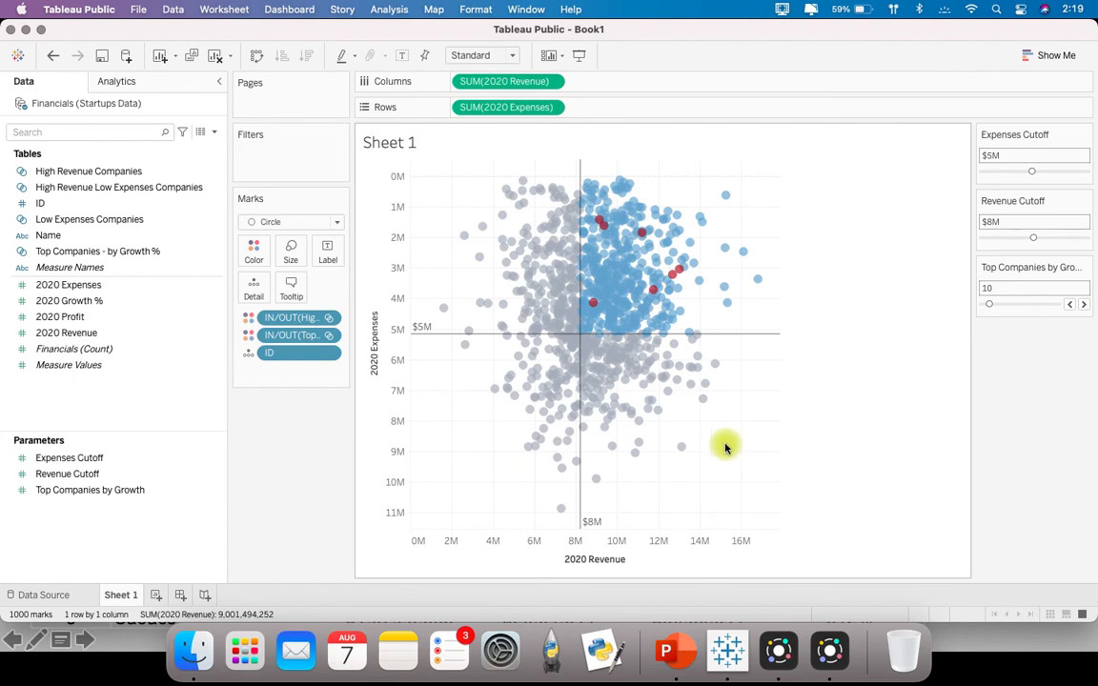
Vary both cutoff parameters to test the quadrant lines, ending with Expenses Cutoff at $6M and Revenue Cutoff at $8M
left_click(620, 180)
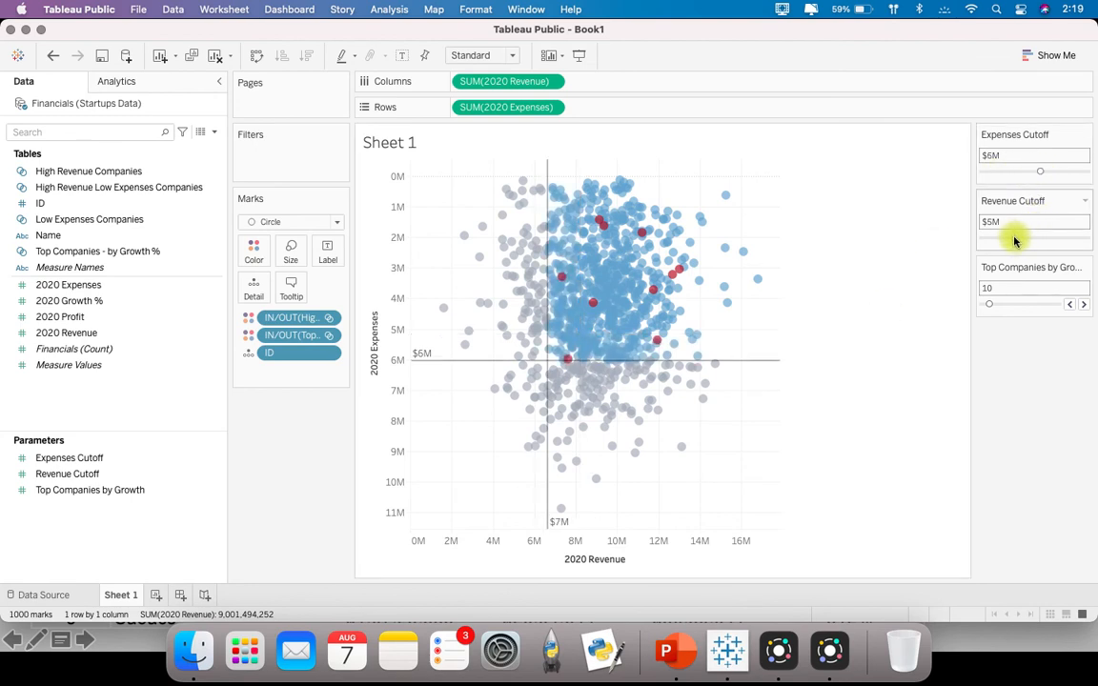
mouse_move(1039, 174)
left_mouse_down()
mouse_move(1023, 176)
mouse_move(1040, 174)
left_mouse_up()
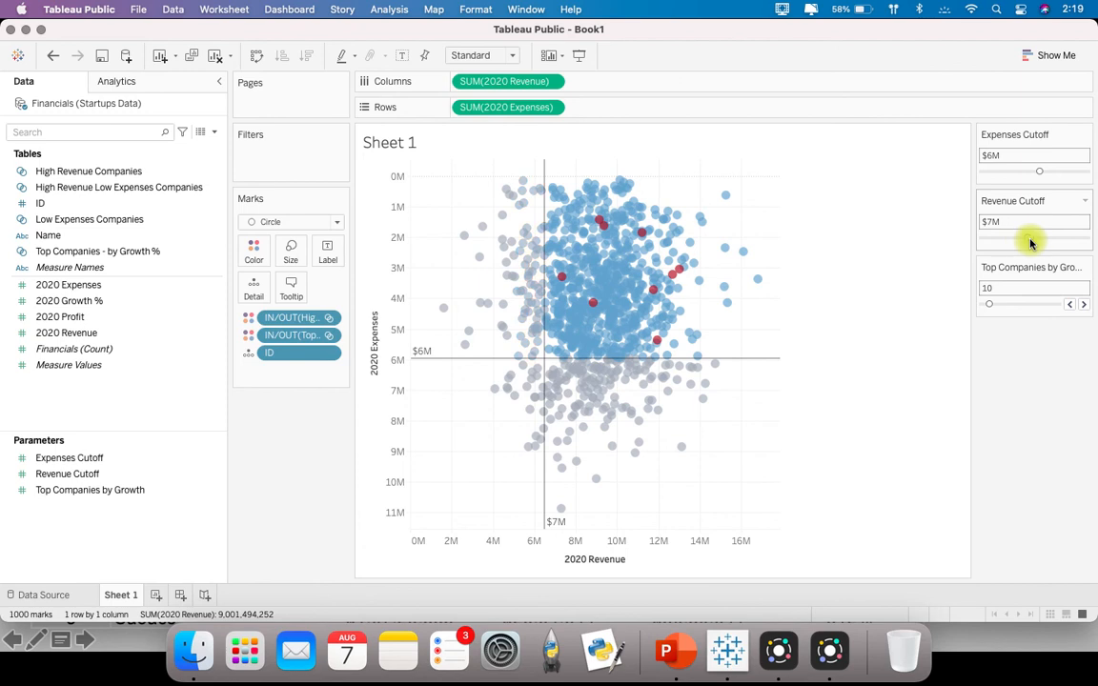
left_click_drag(1029, 241, 1032, 241)
left_click_drag(1040, 174, 1028, 175)
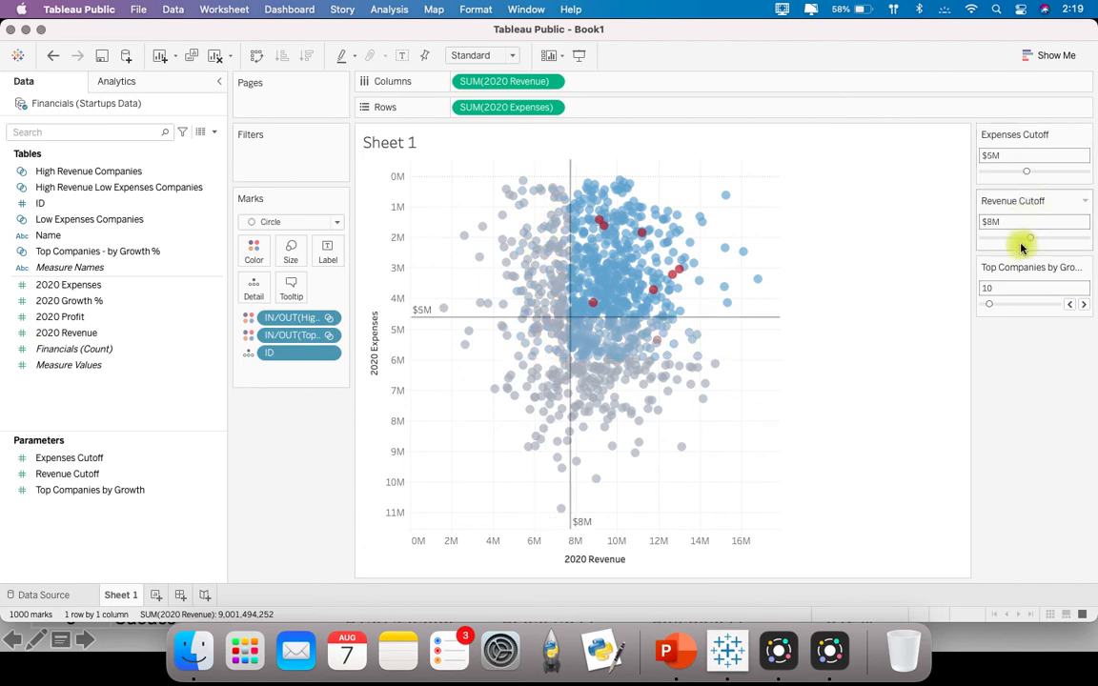
left_click_drag(1030, 240, 1025, 238)
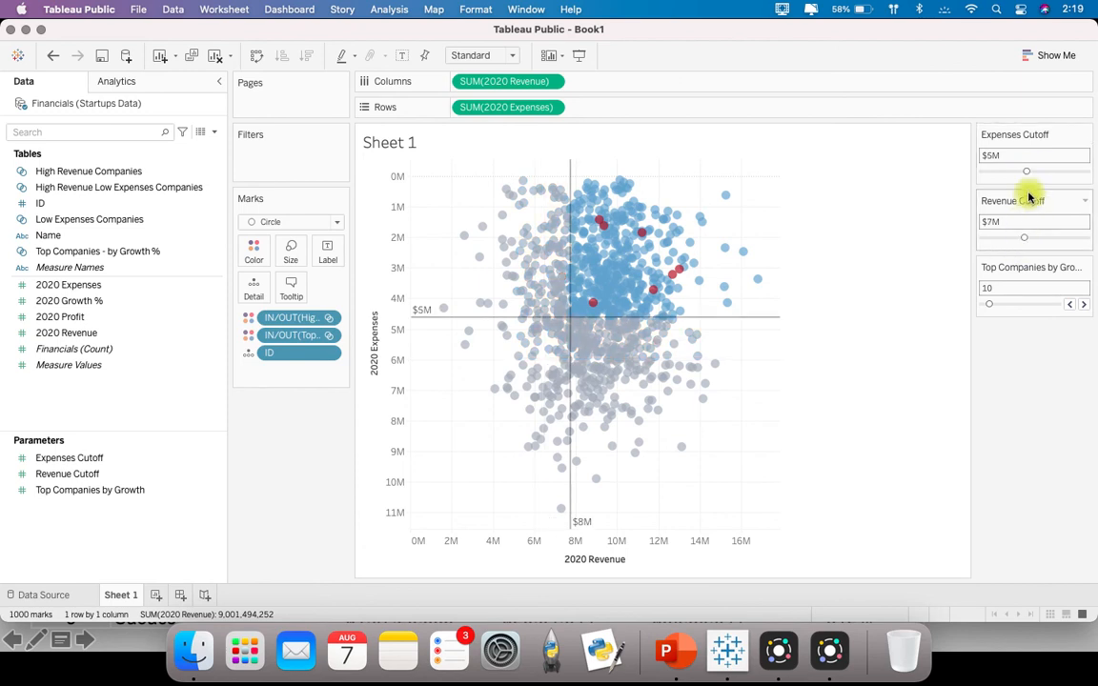
left_click_drag(1025, 174, 1021, 173)
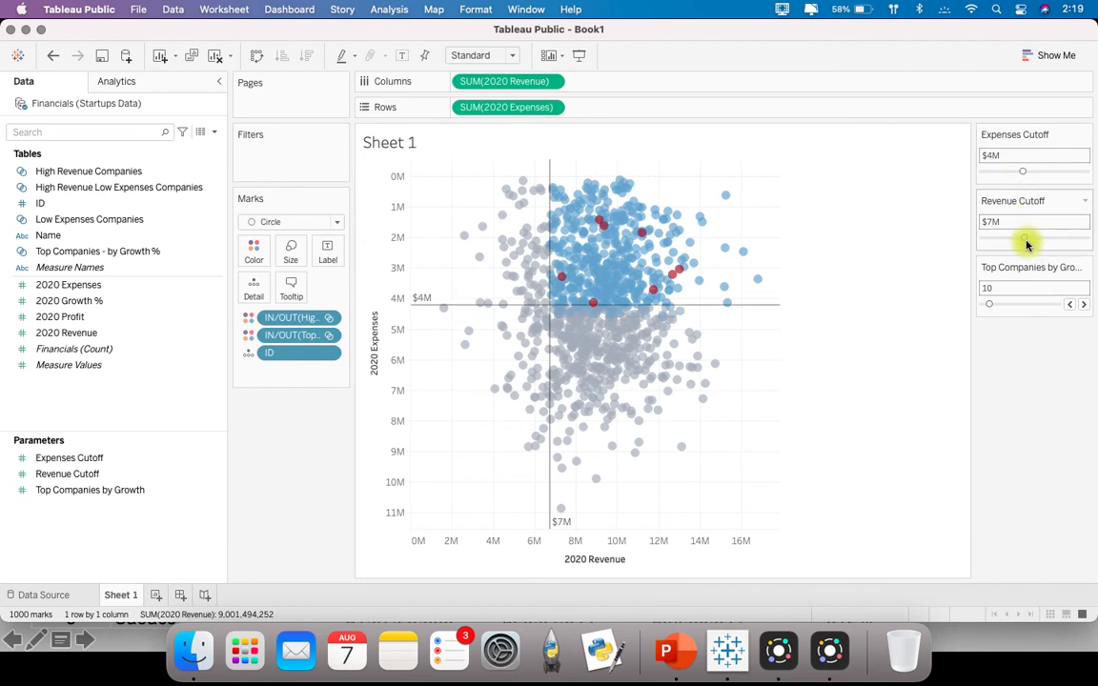
left_click_drag(1028, 243, 1029, 239)
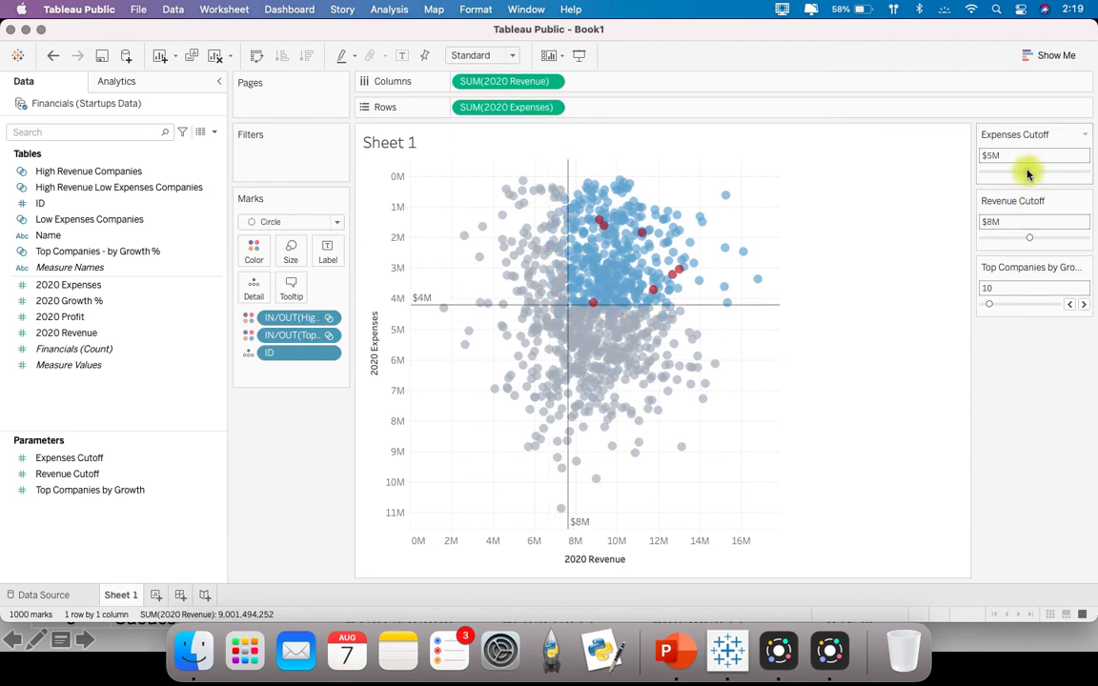
left_click_drag(1028, 174, 1026, 172)
mouse_move(1027, 243)
left_mouse_down()
mouse_move(1001, 237)
mouse_move(1017, 242)
left_mouse_up()
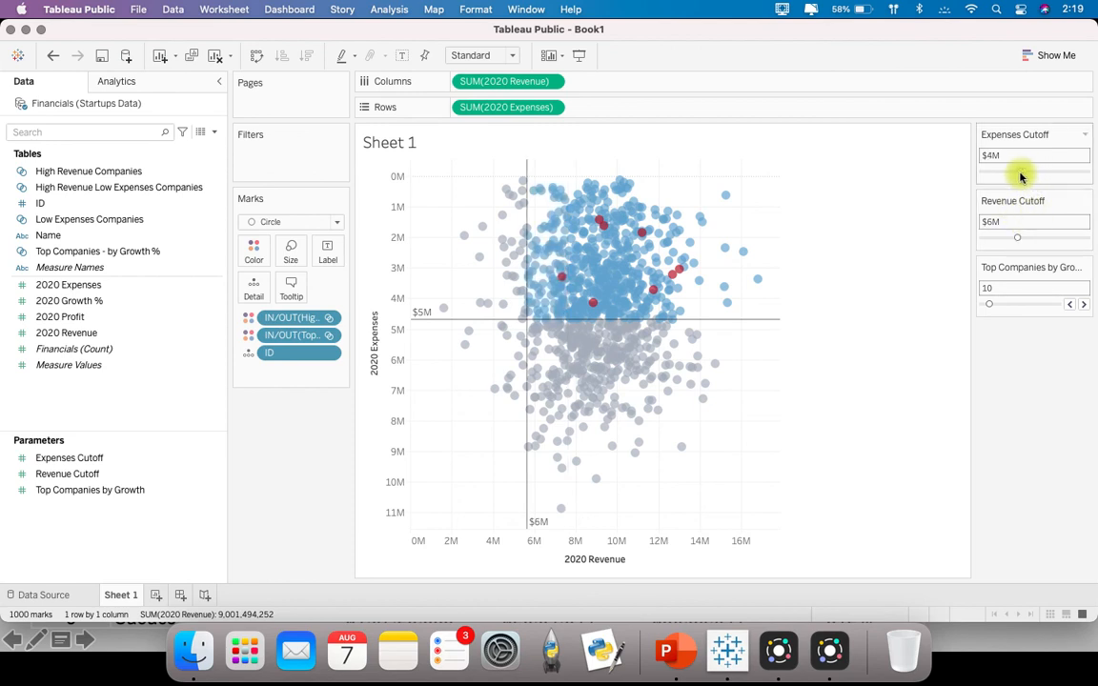
left_click_drag(1027, 175, 1028, 172)
left_click(1029, 238)
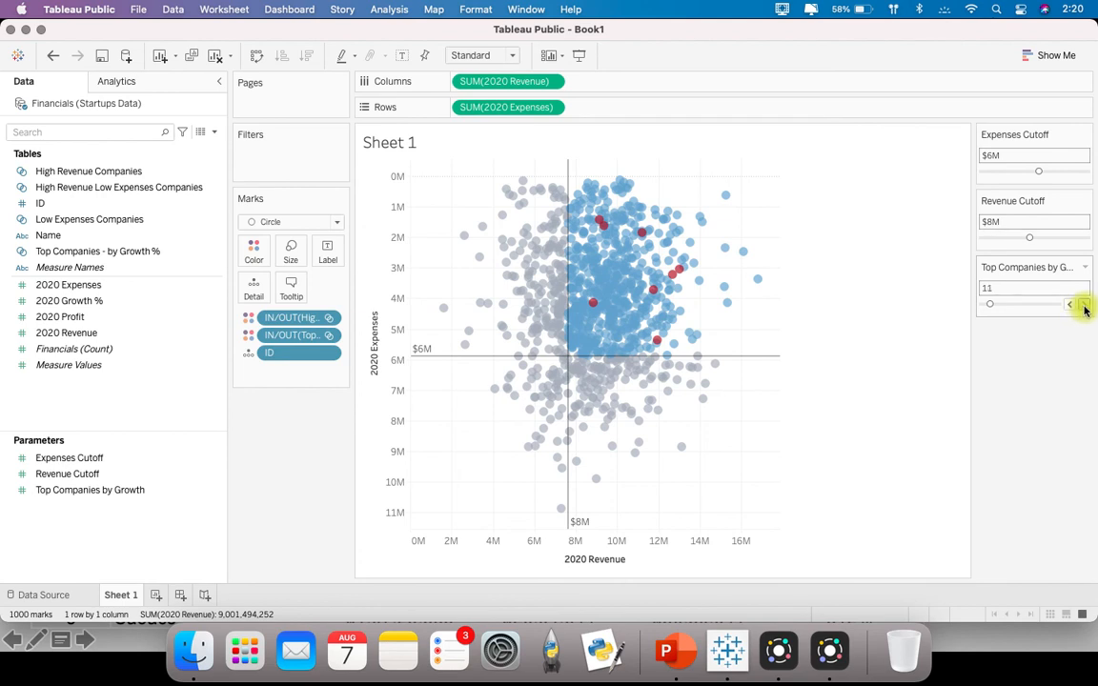
Test the Top Companies by Growth parameter with a value of 54, ending with it set to 5
left_click_drag(993, 303, 1017, 305)
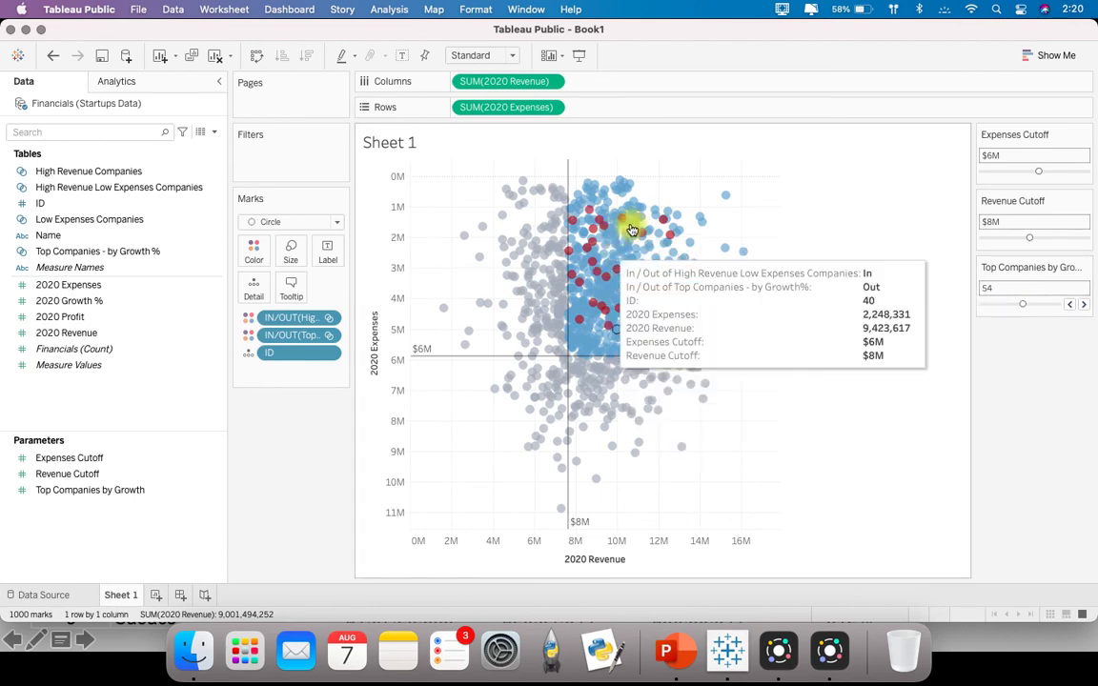
left_click_drag(1022, 305, 986, 304)
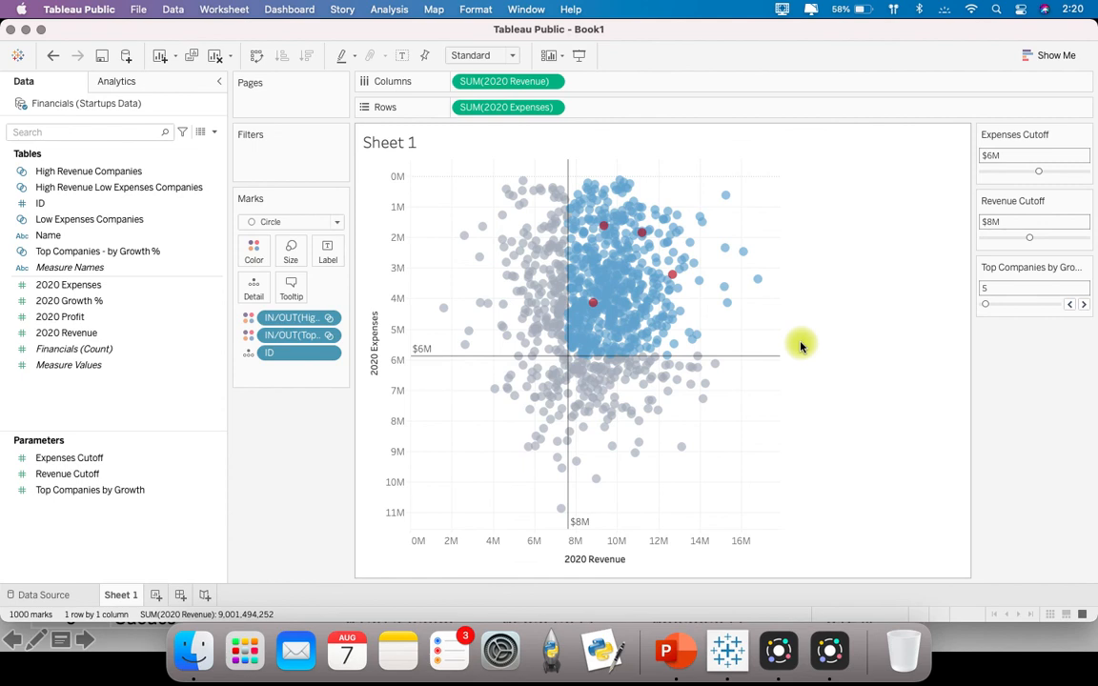
Show drop lines from the red top-growth mark at about 11.2M revenue and 1.8M expenses
left_click(644, 239)
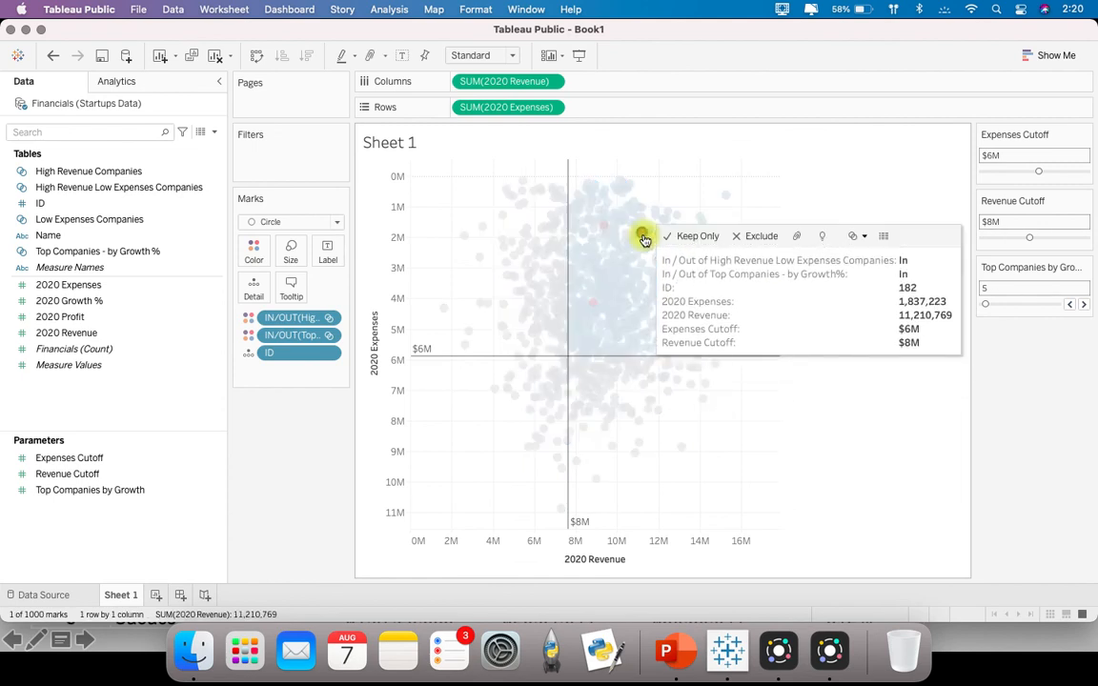
right_click(644, 239)
mouse_move(762, 377)
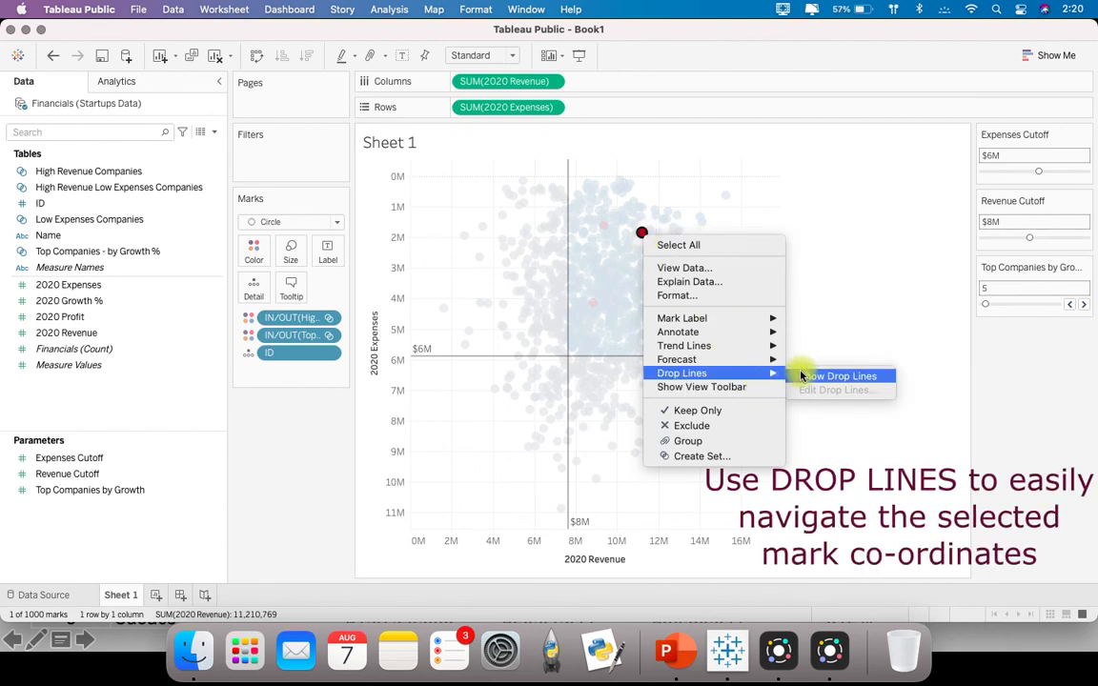
left_click(801, 375)
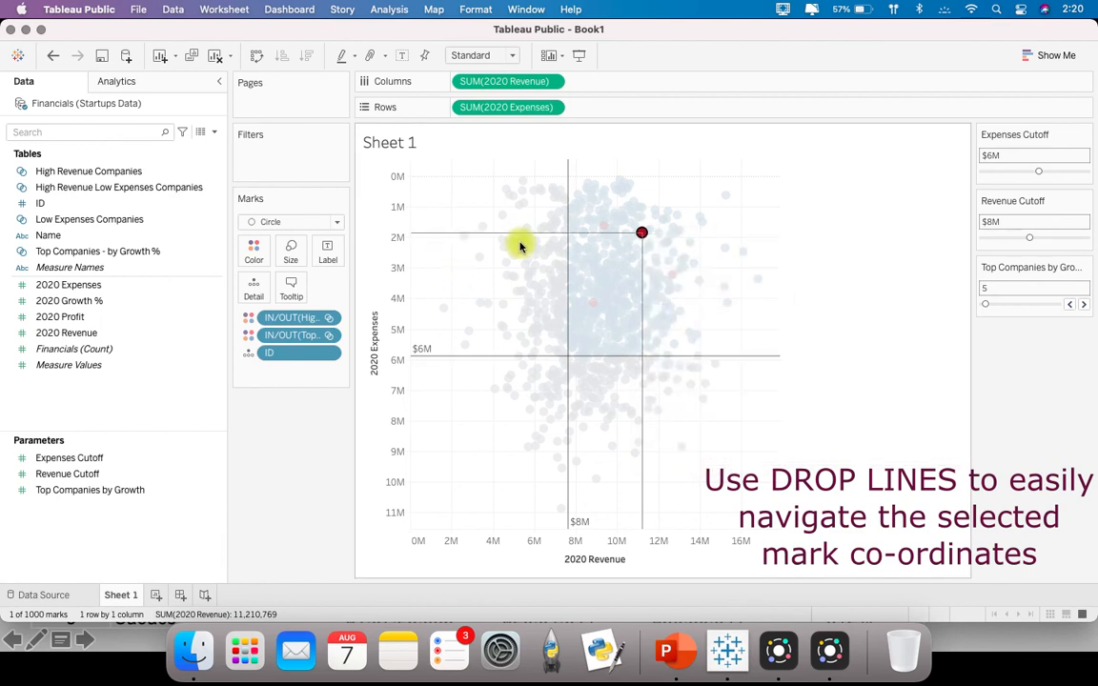
Select various marks across the scatter plot to examine their coordinates with the drop lines, and clear the selection
left_click(608, 240)
left_click(558, 275)
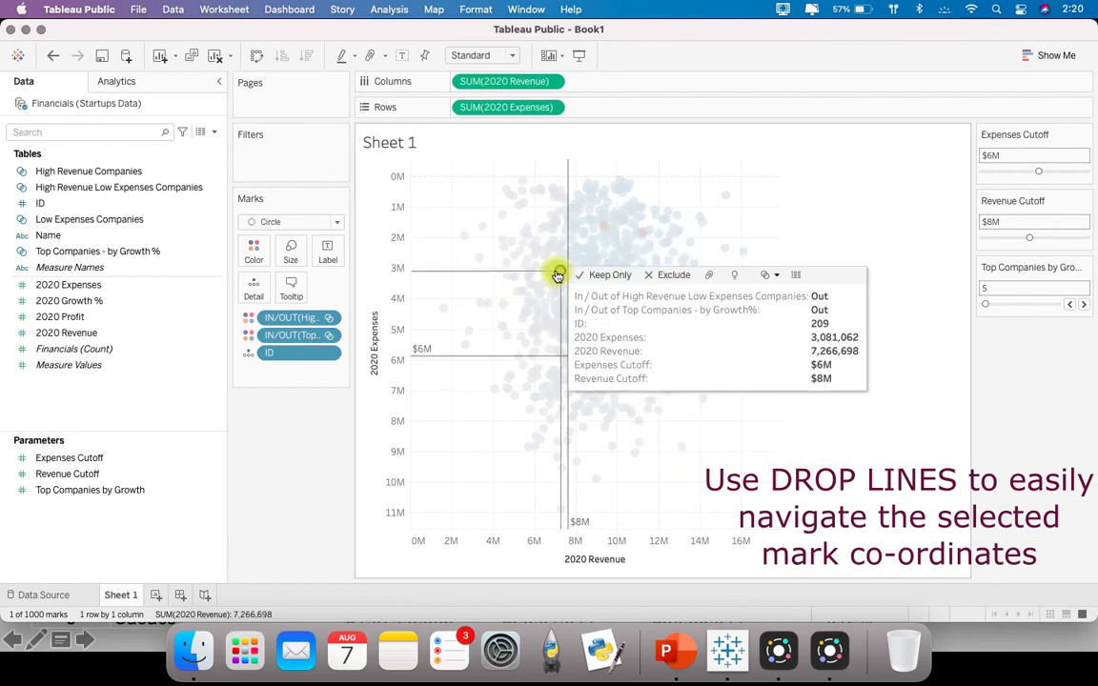
left_click(537, 304)
left_click(522, 190)
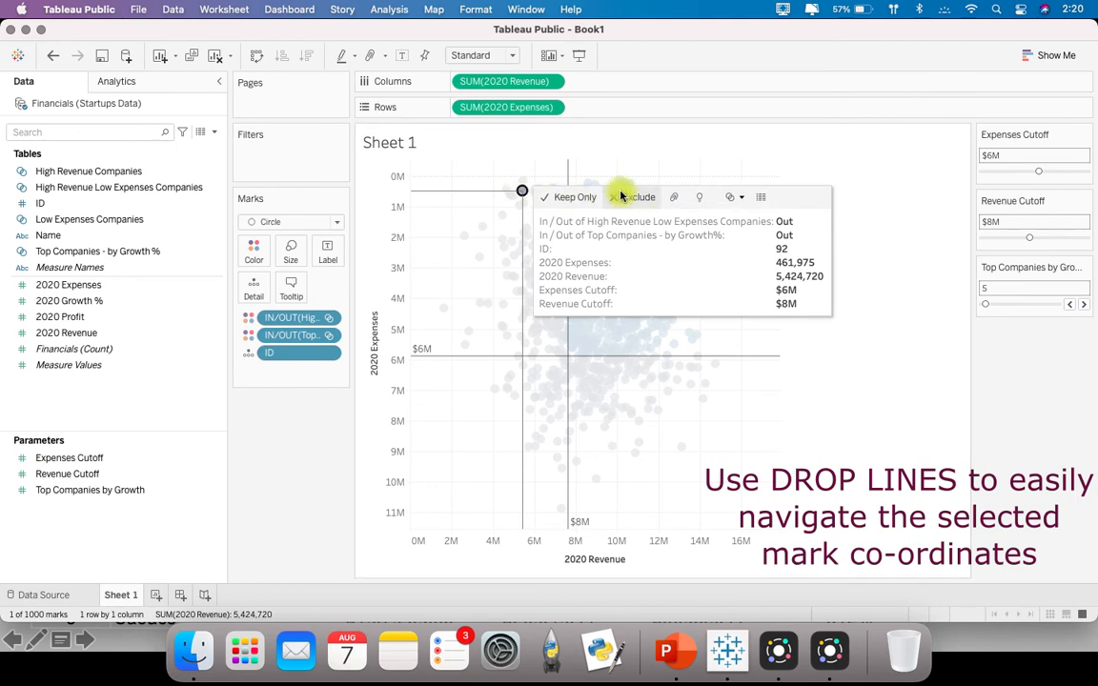
left_click(662, 326)
left_click(725, 250)
left_click(658, 197)
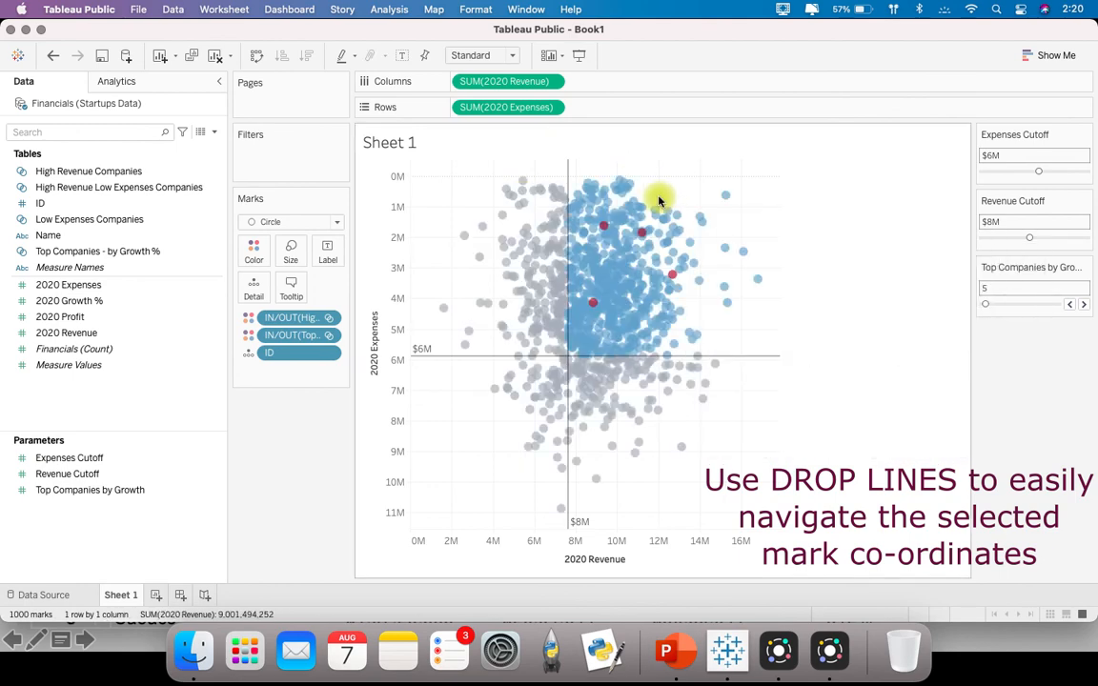
left_click(655, 210)
left_click(634, 238)
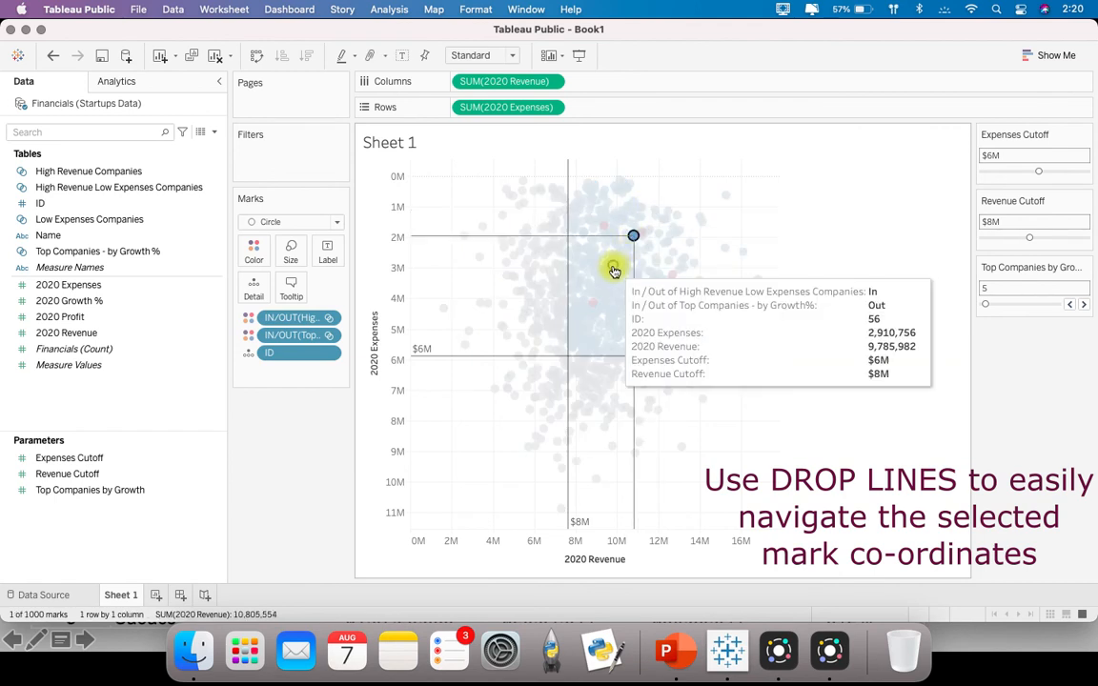
left_click(613, 266)
left_click(591, 298)
left_click(579, 318)
left_click(606, 247)
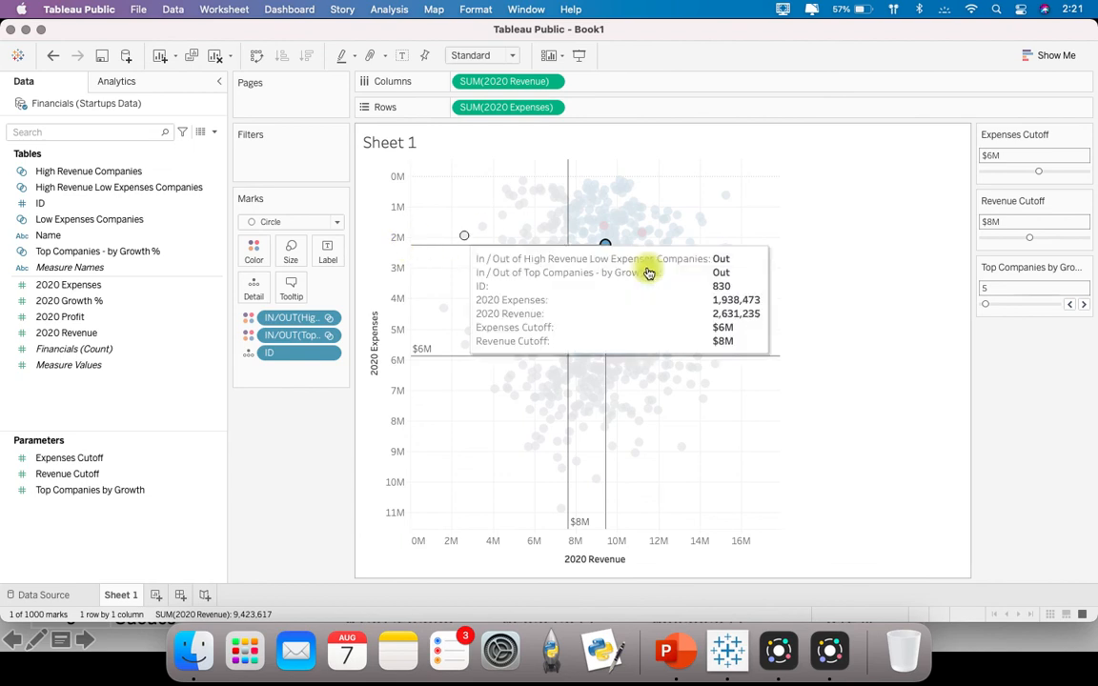
left_click(751, 225)
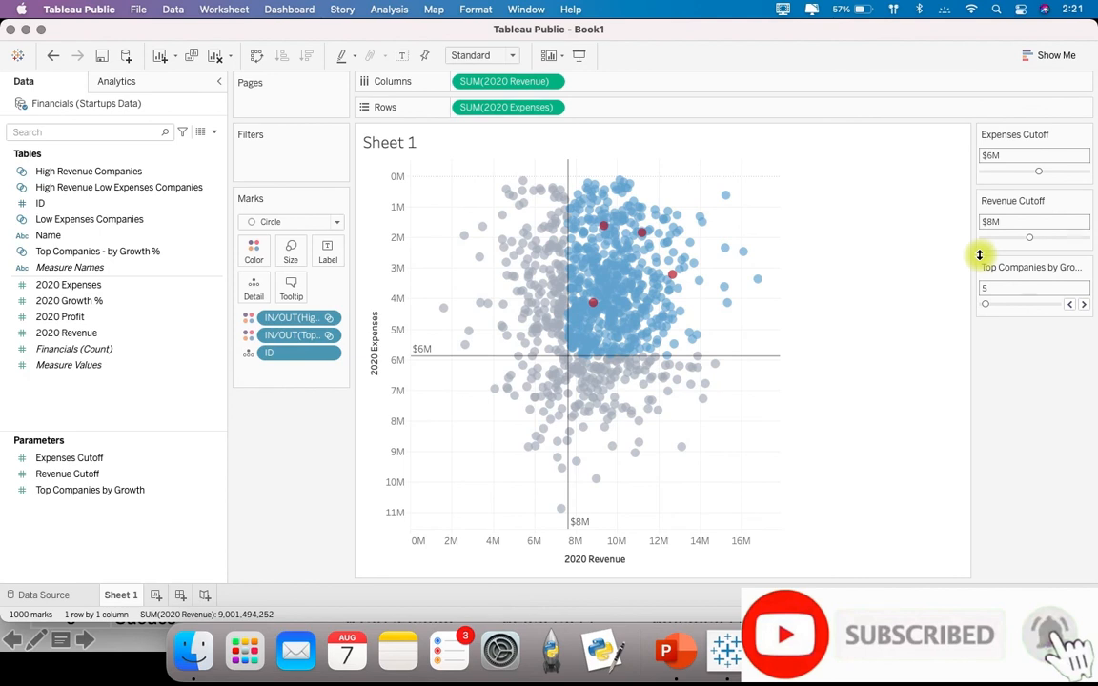
left_click(164, 191)
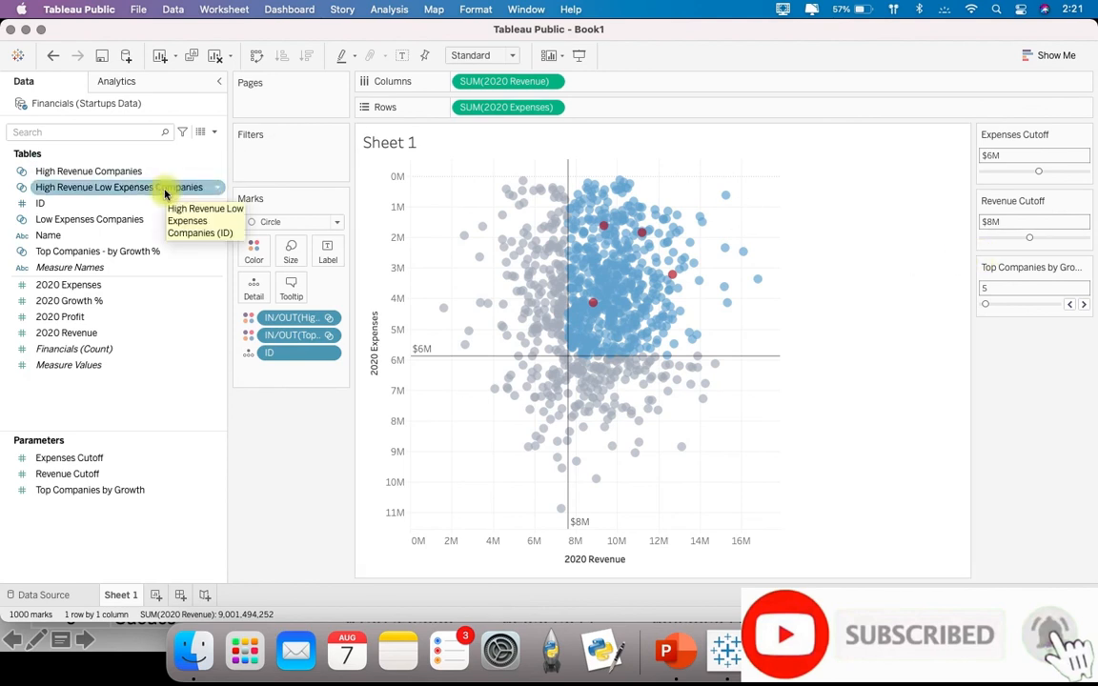